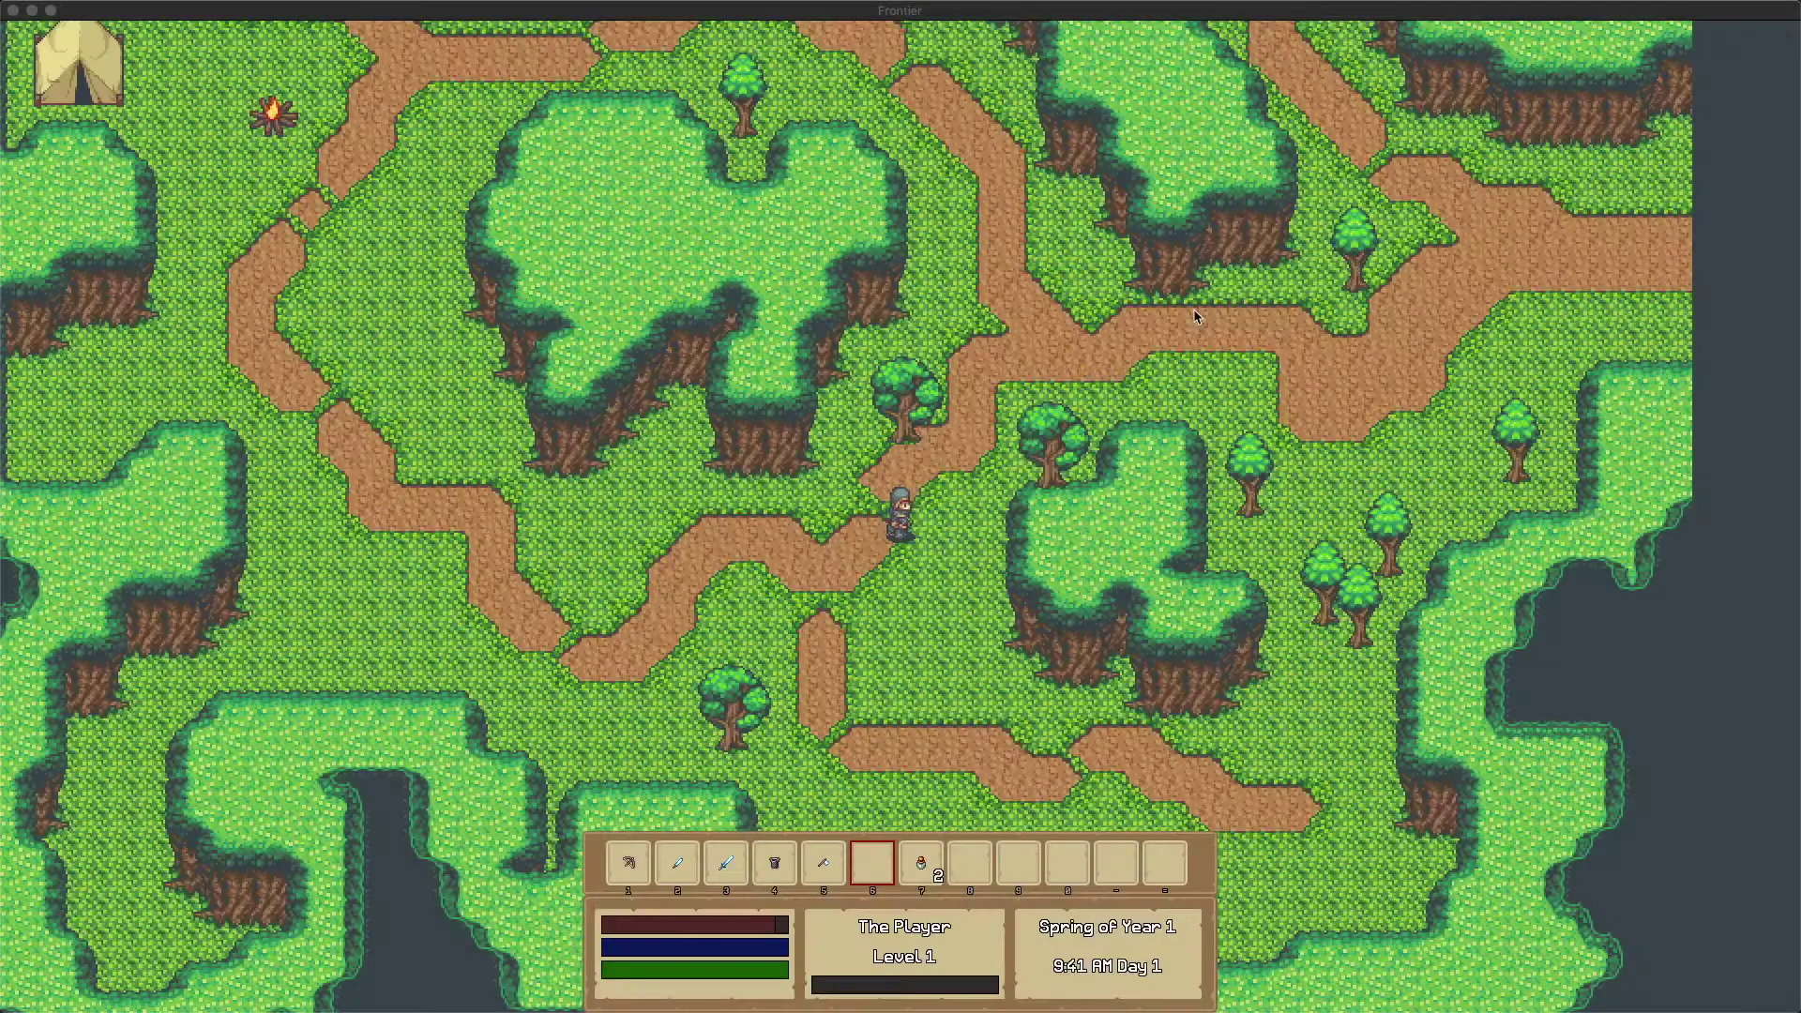
# - Equip the axe from hotbar slot 5, try to chop the large tree beside the dirt path, and walk away
pyautogui.click(987, 415)
pyautogui.press('5')
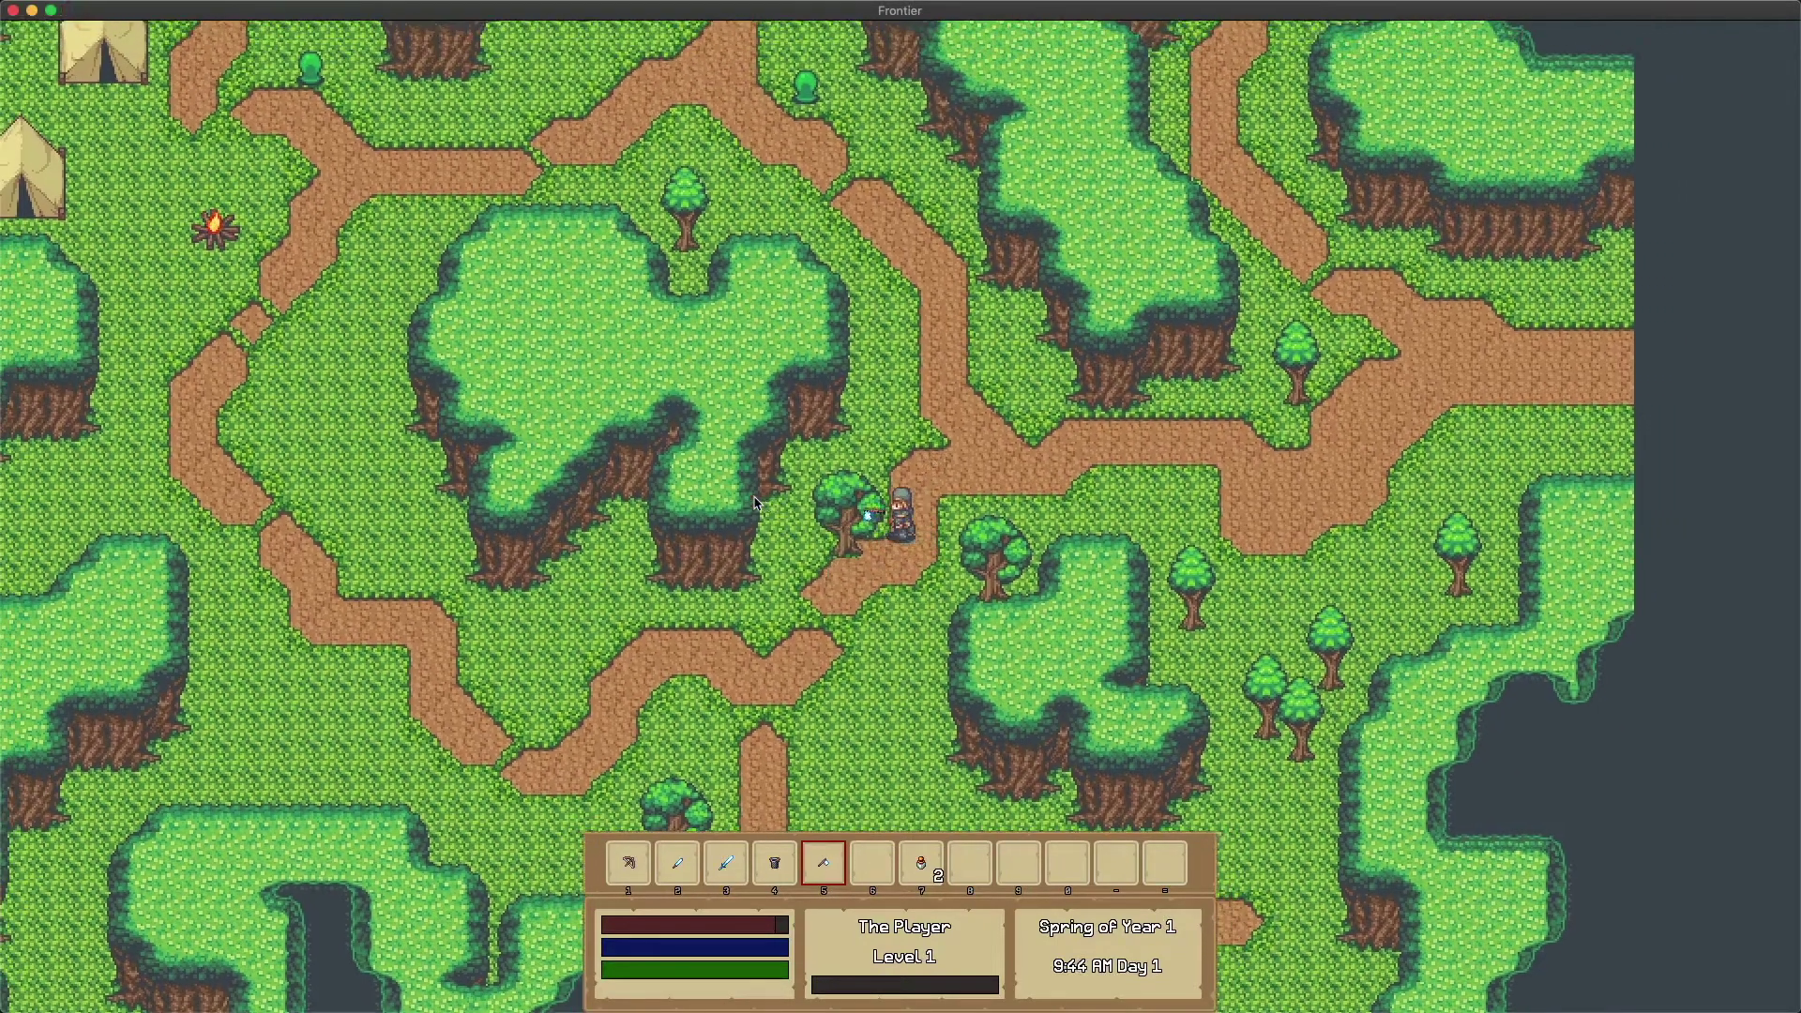
pyautogui.click(758, 497)
pyautogui.press('a')
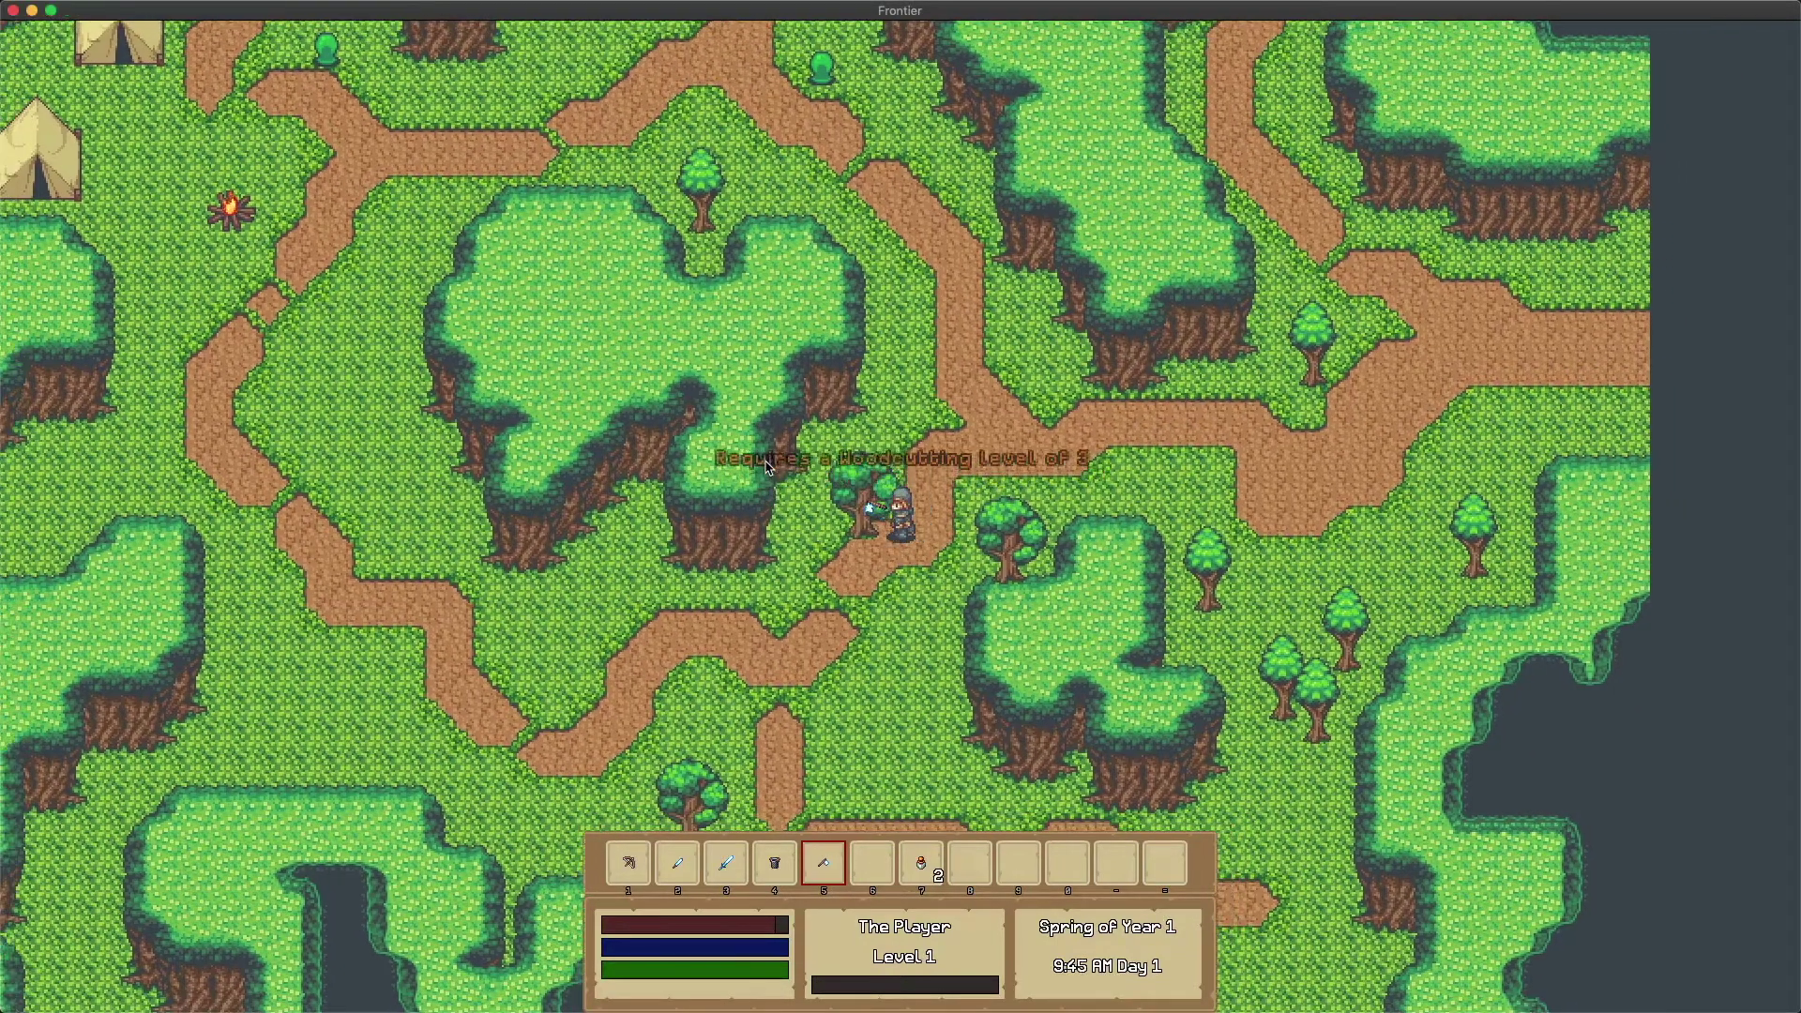
pyautogui.click(754, 497)
pyautogui.press('d')
pyautogui.press('w')
pyautogui.click(1216, 519)
pyautogui.press('d')
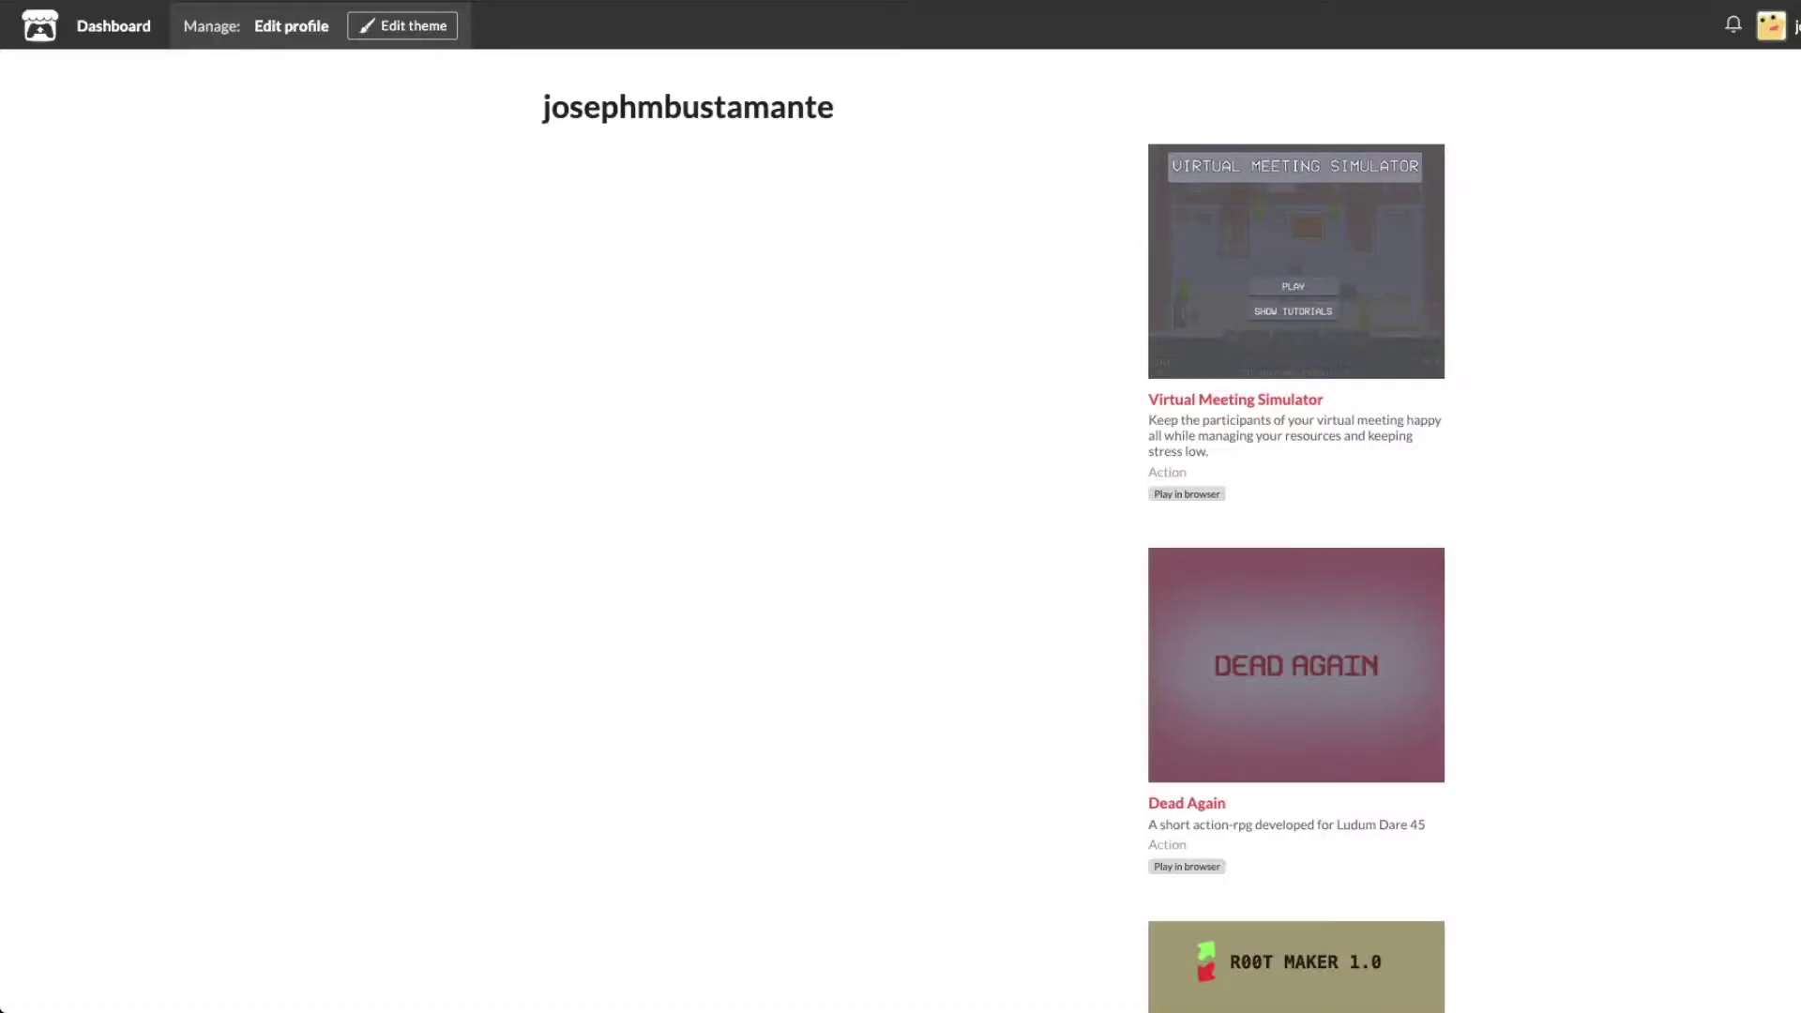
# - Switch to the itch.io profile page and look through its published games down to Root Maker
pyautogui.scroll(-5, 901, 506)
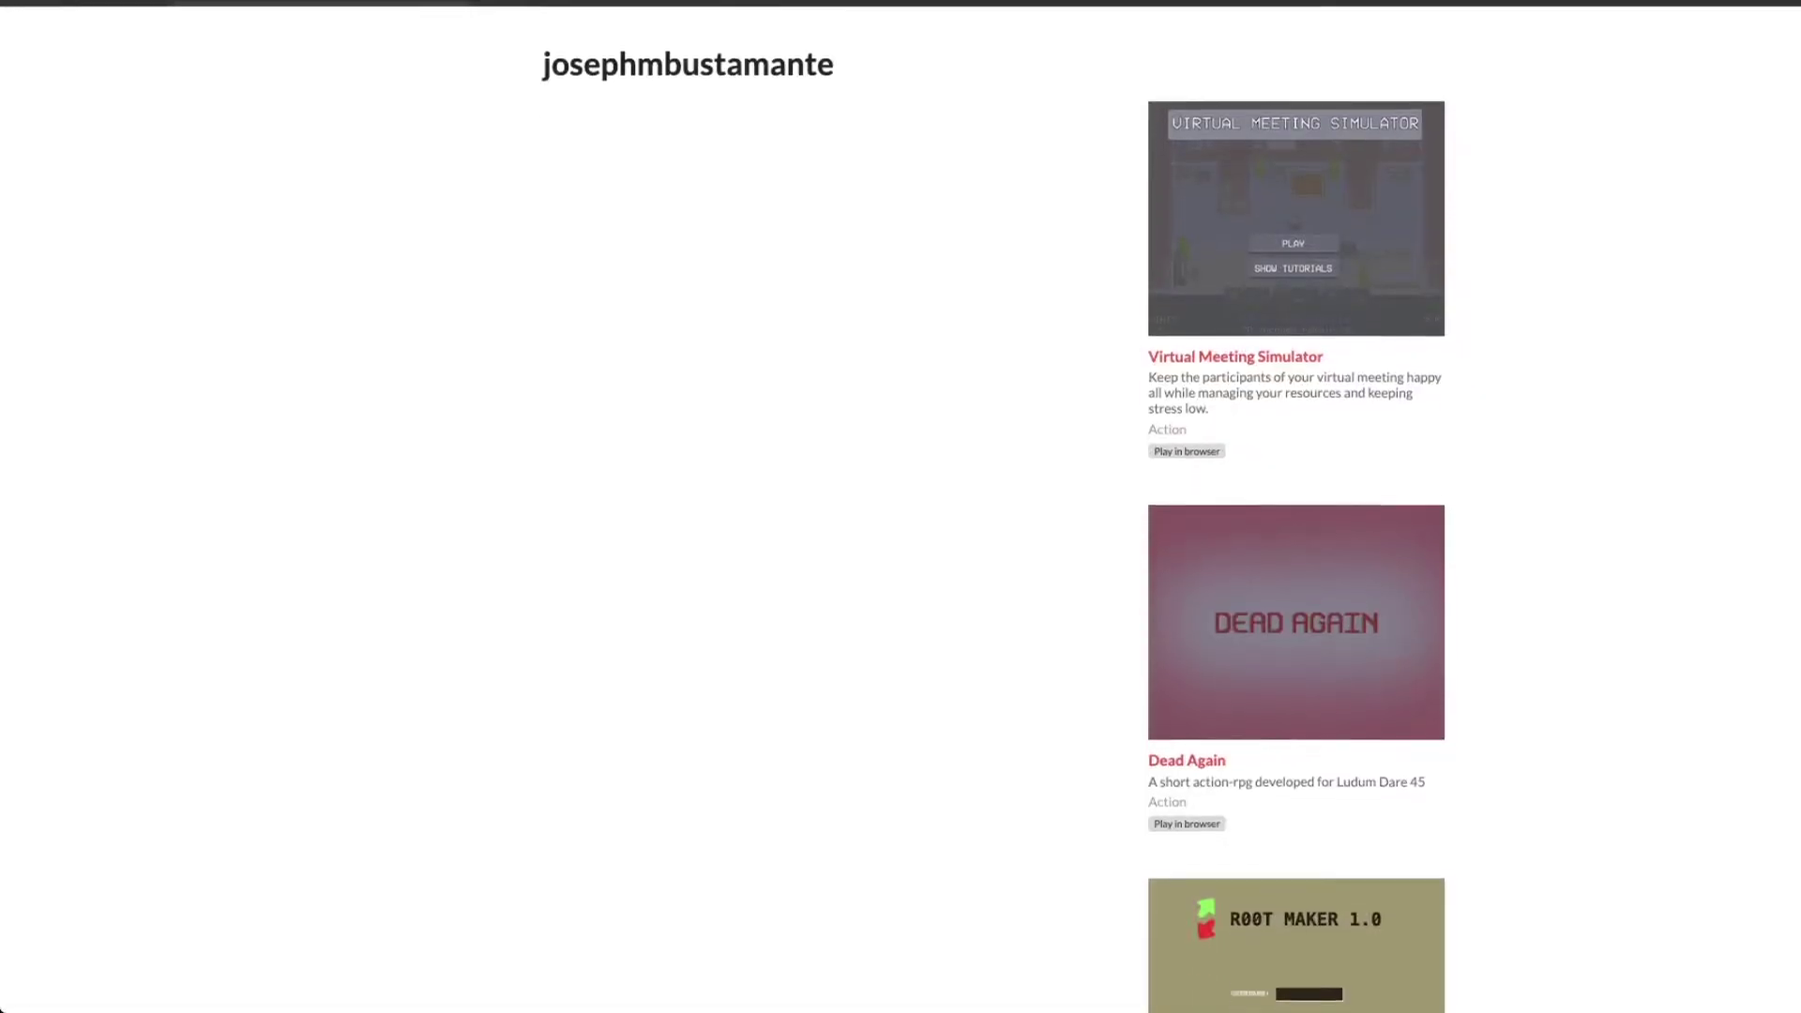
pyautogui.scroll(-2, 900, 506)
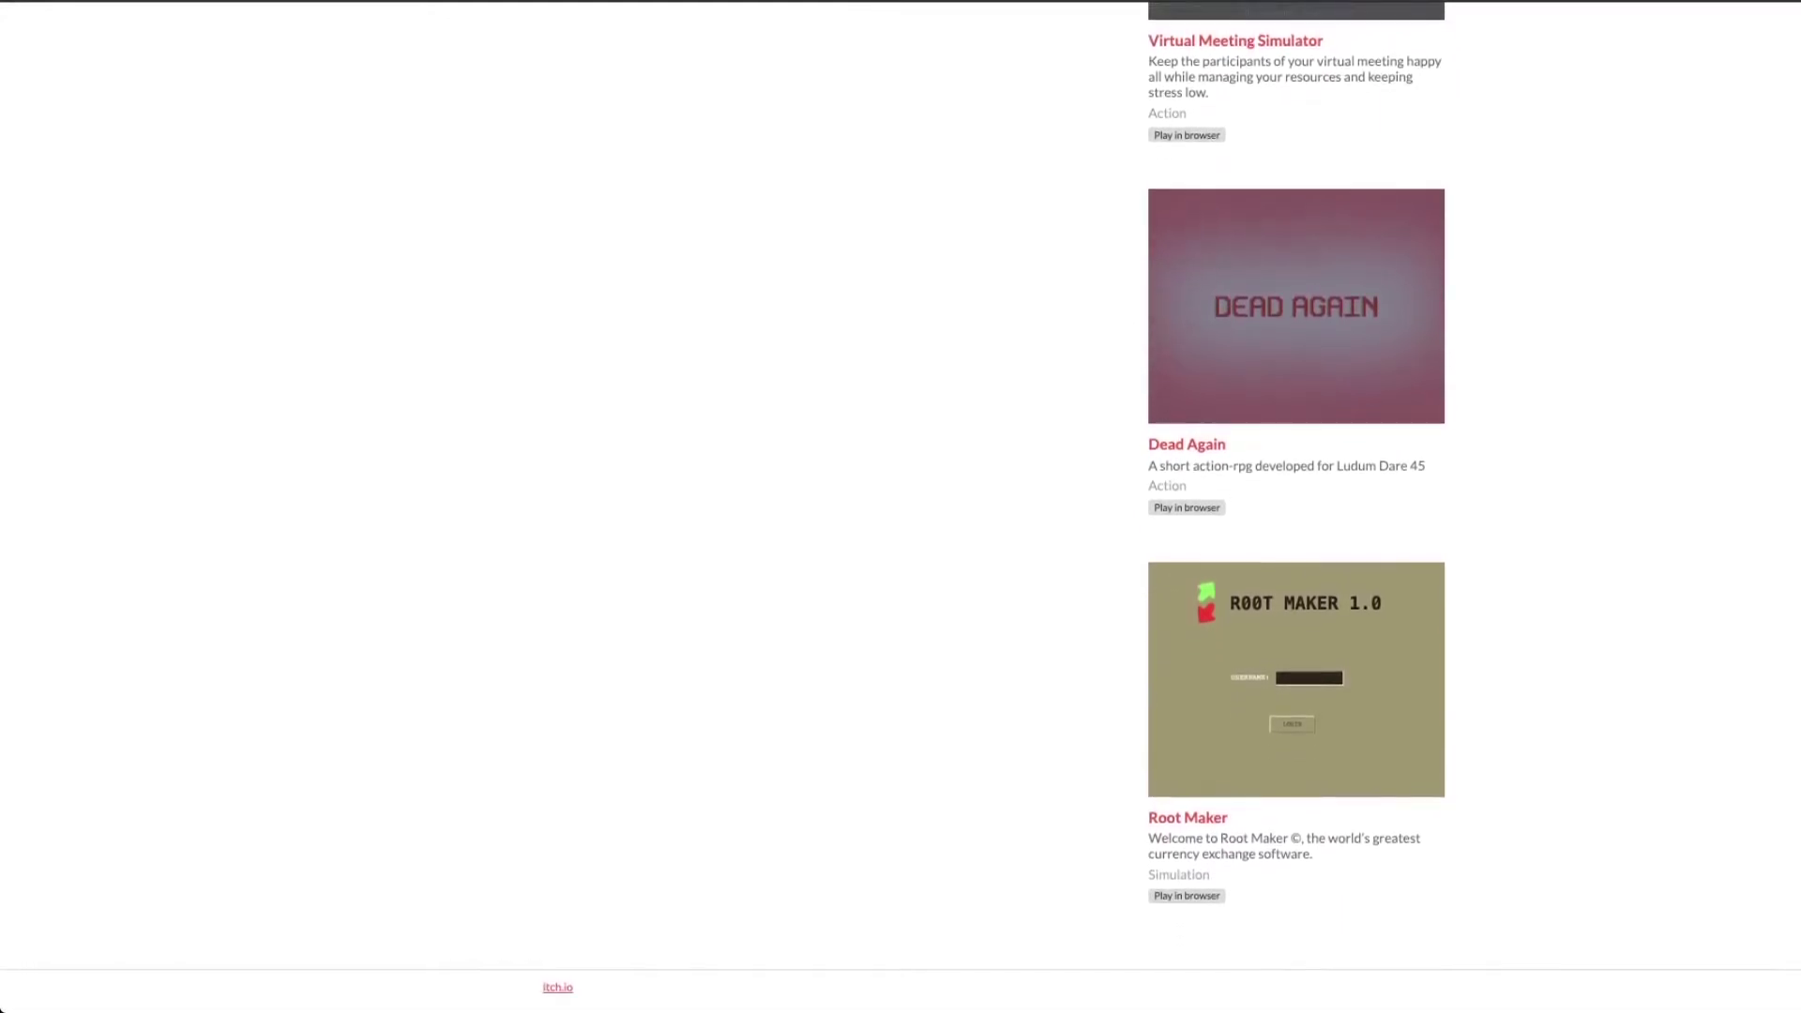
pyautogui.scroll(4, 900, 506)
pyautogui.scroll(7, 900, 506)
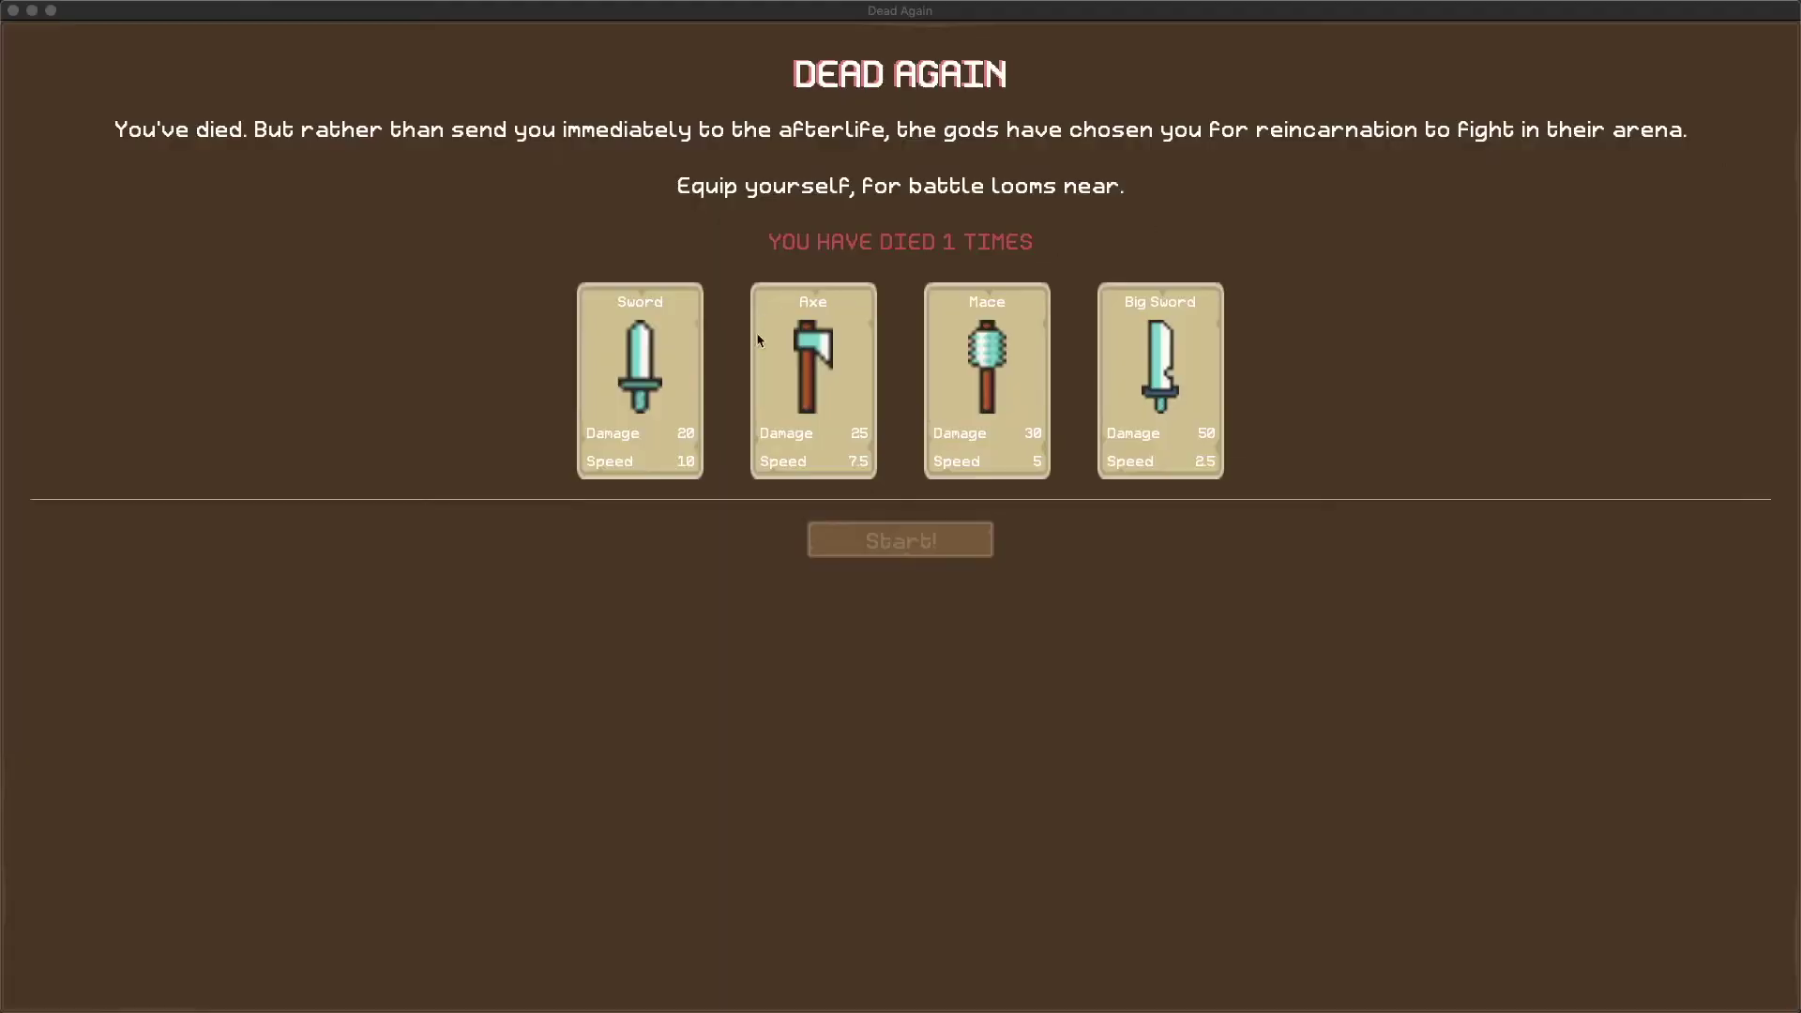
# - Switch to Dead Again, choose the Axe, start the fight and move the player towards the enemy
pyautogui.click(757, 338)
pyautogui.click(908, 542)
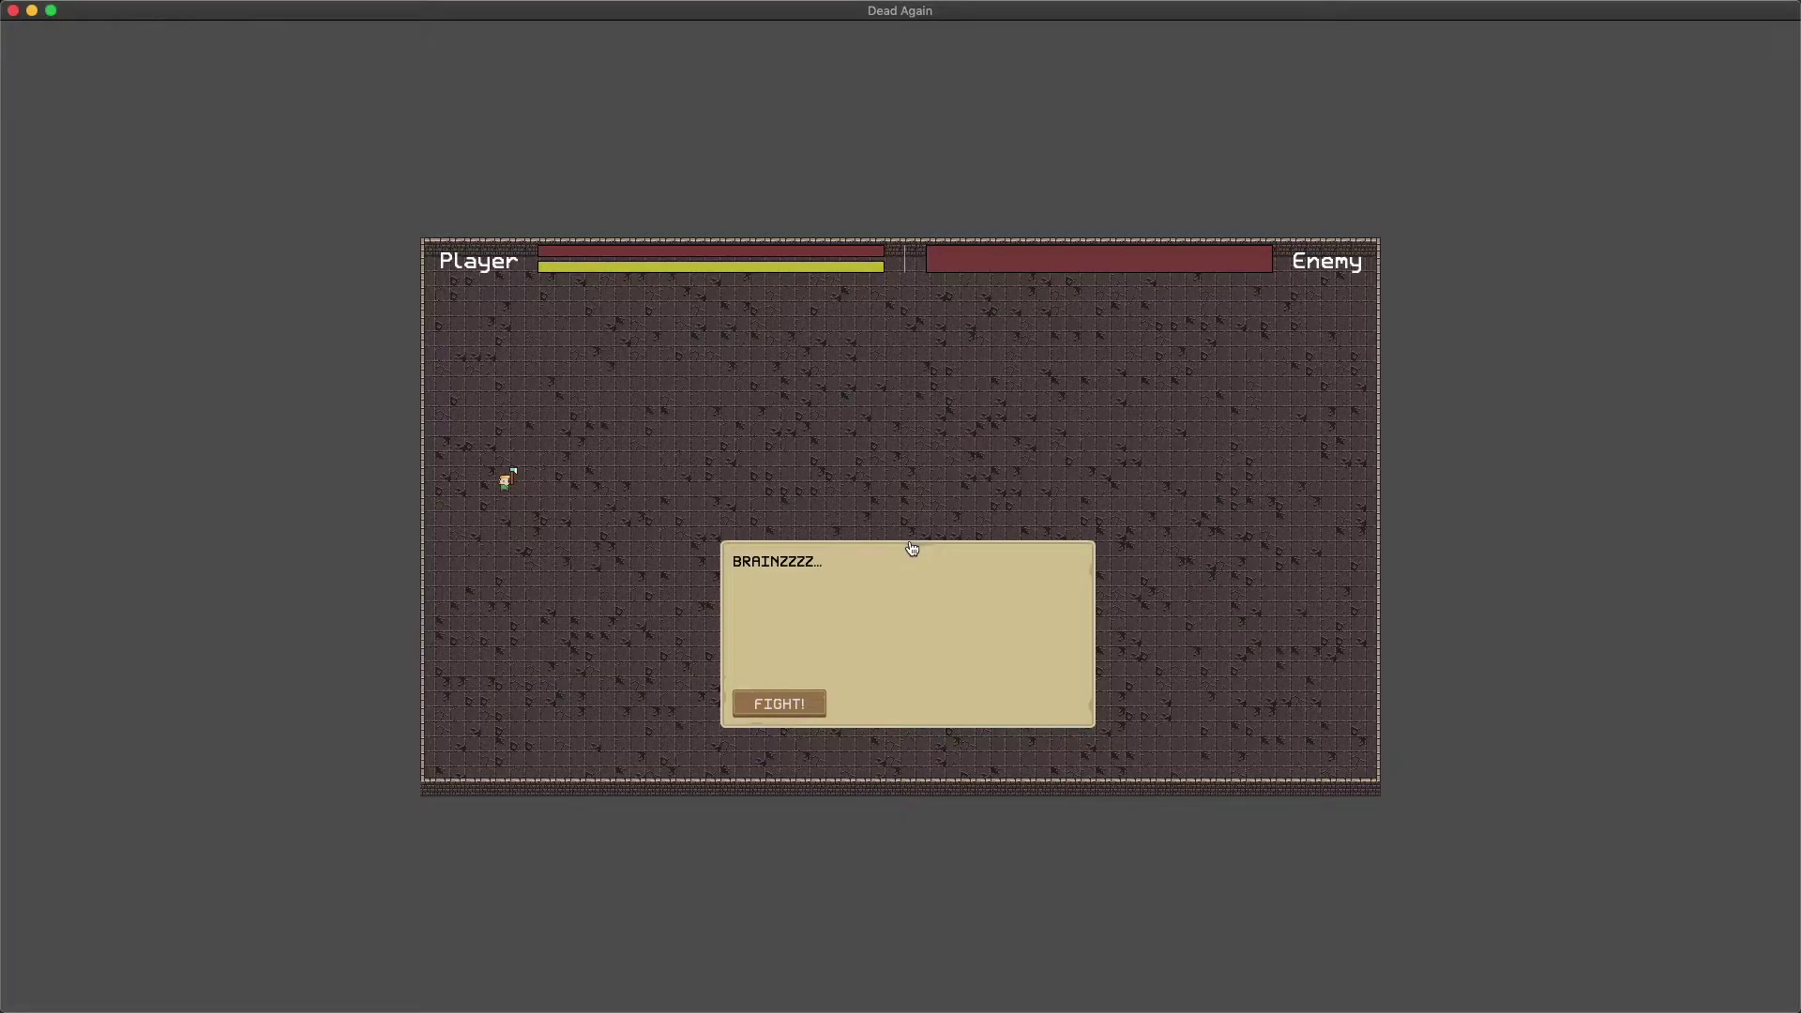
pyautogui.click(783, 705)
pyautogui.hotkey('shift', 'd')
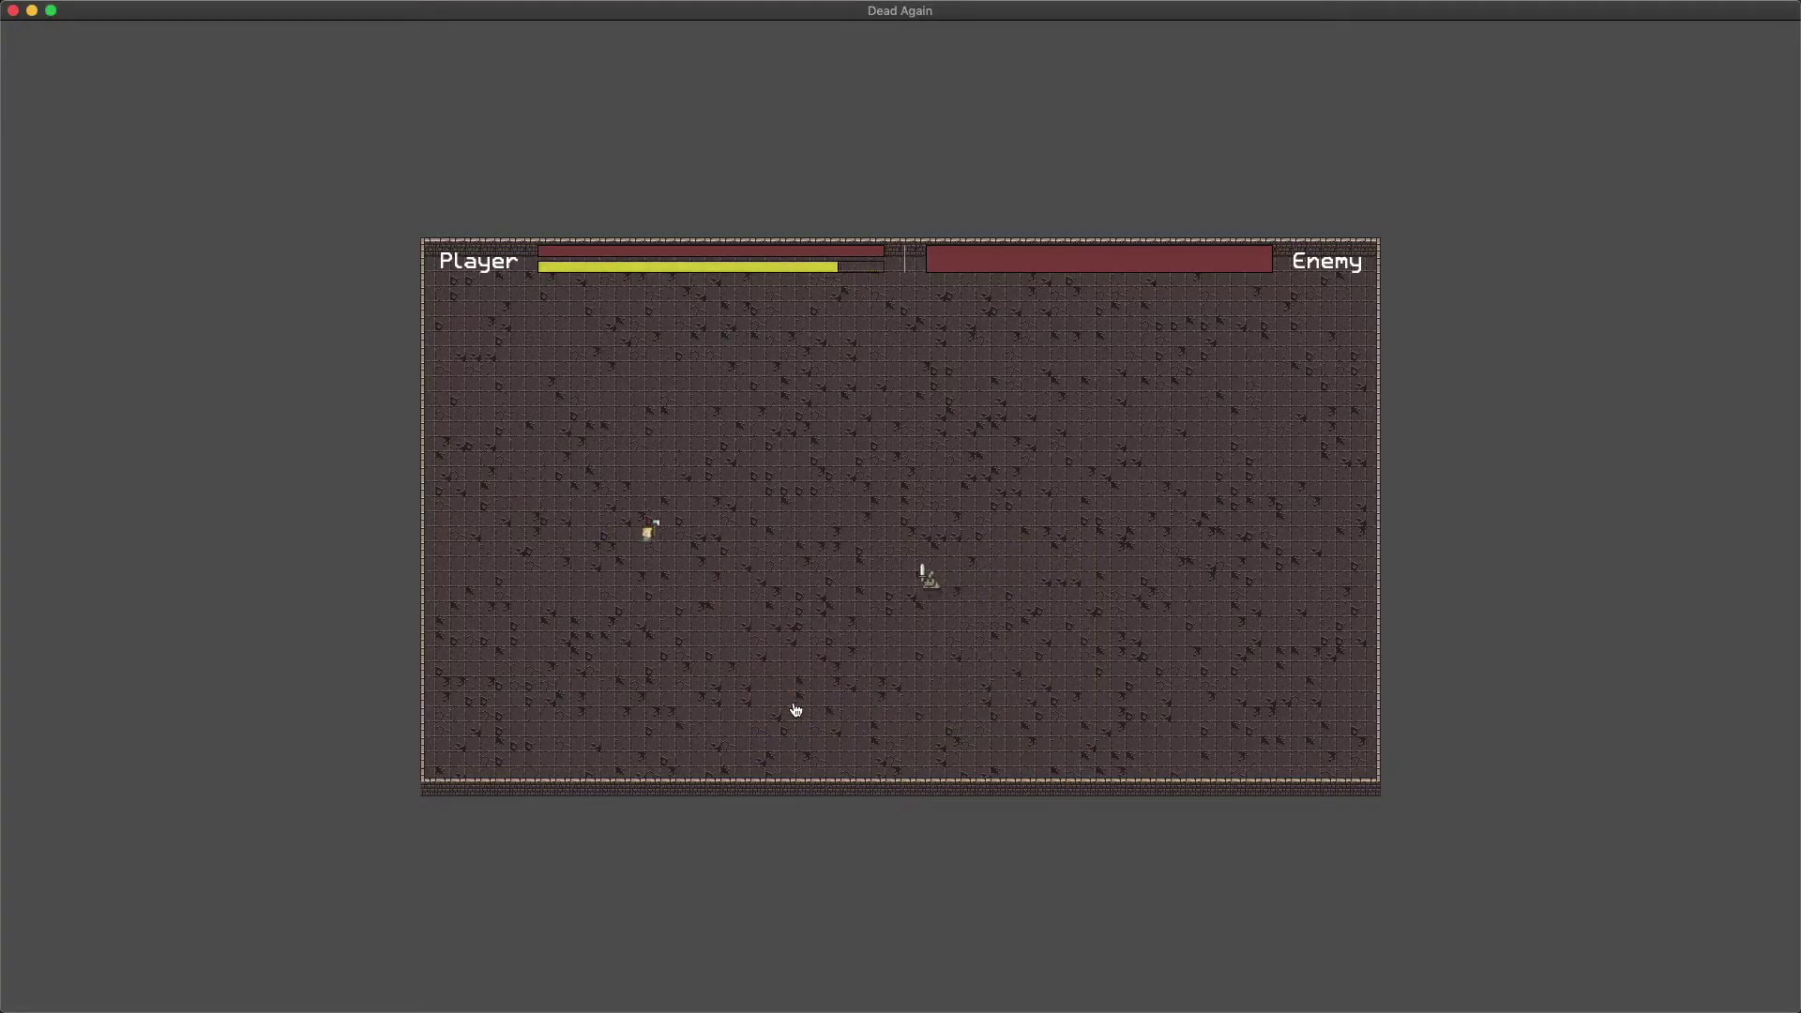
pyautogui.press('s')
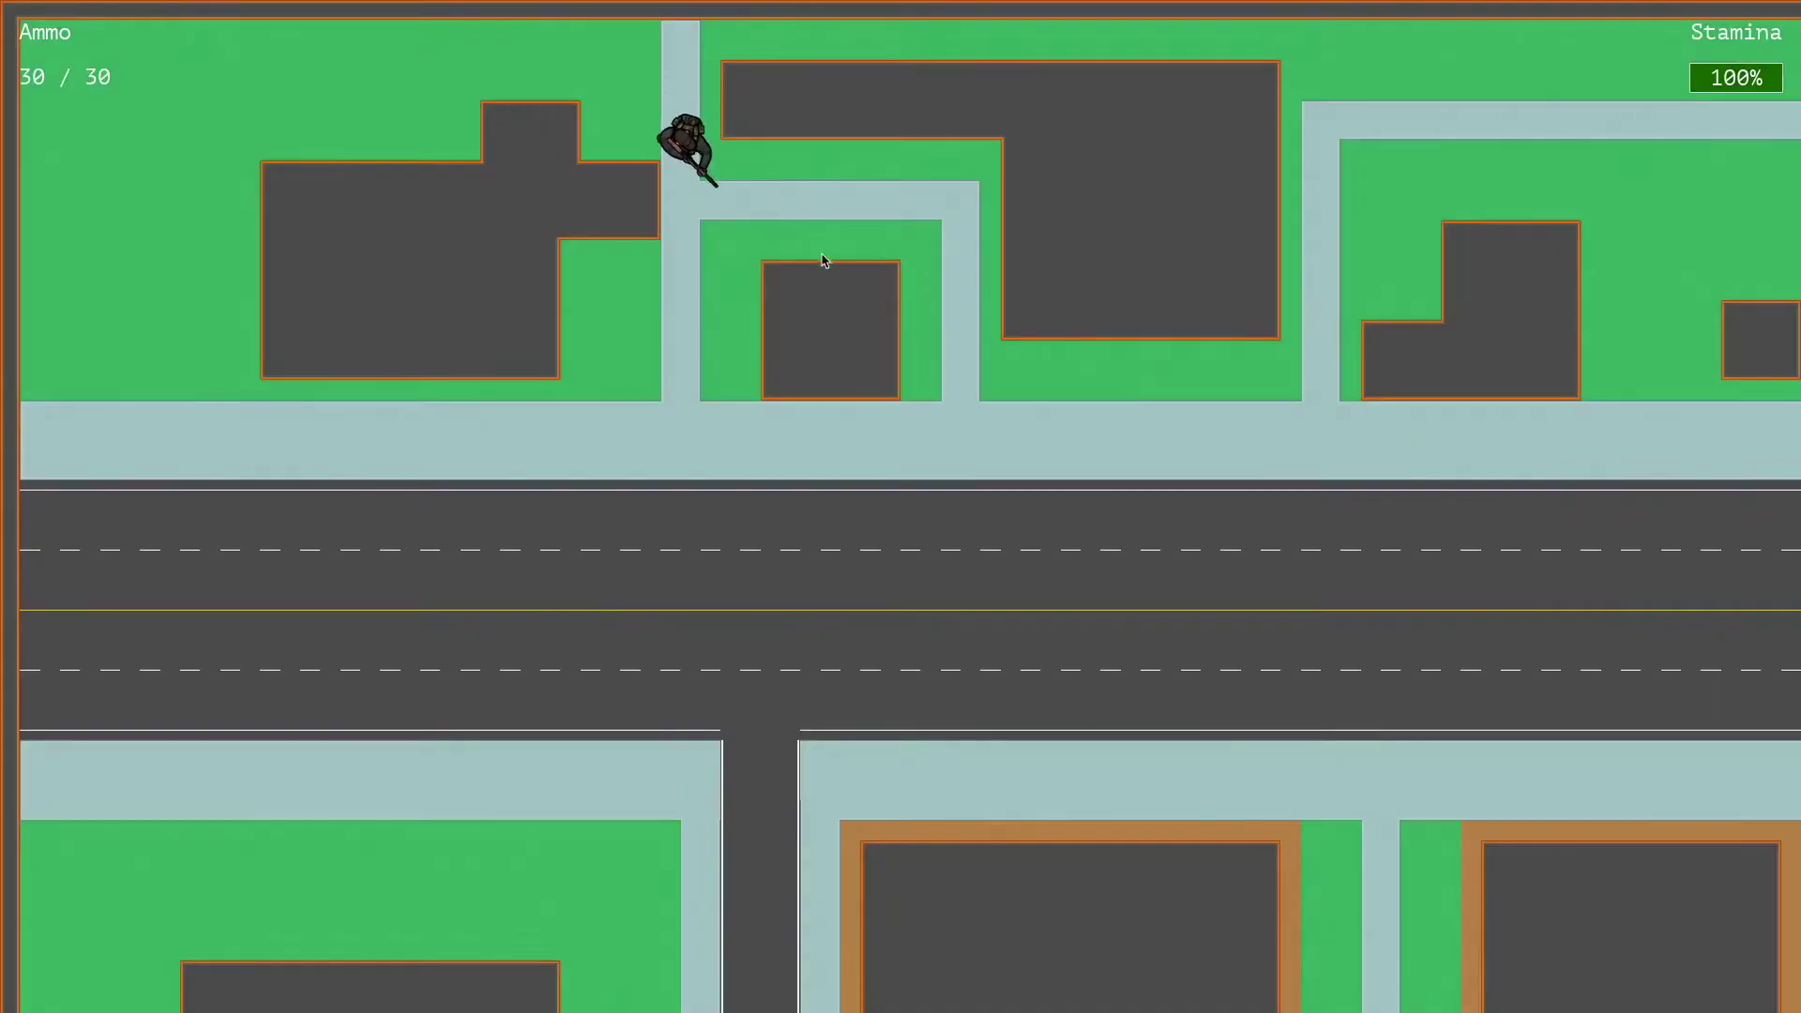
# - Switch to the top-down shooter, sprint the soldier down onto the road and fire shots while moving along it
pyautogui.hotkey('shift', 's')
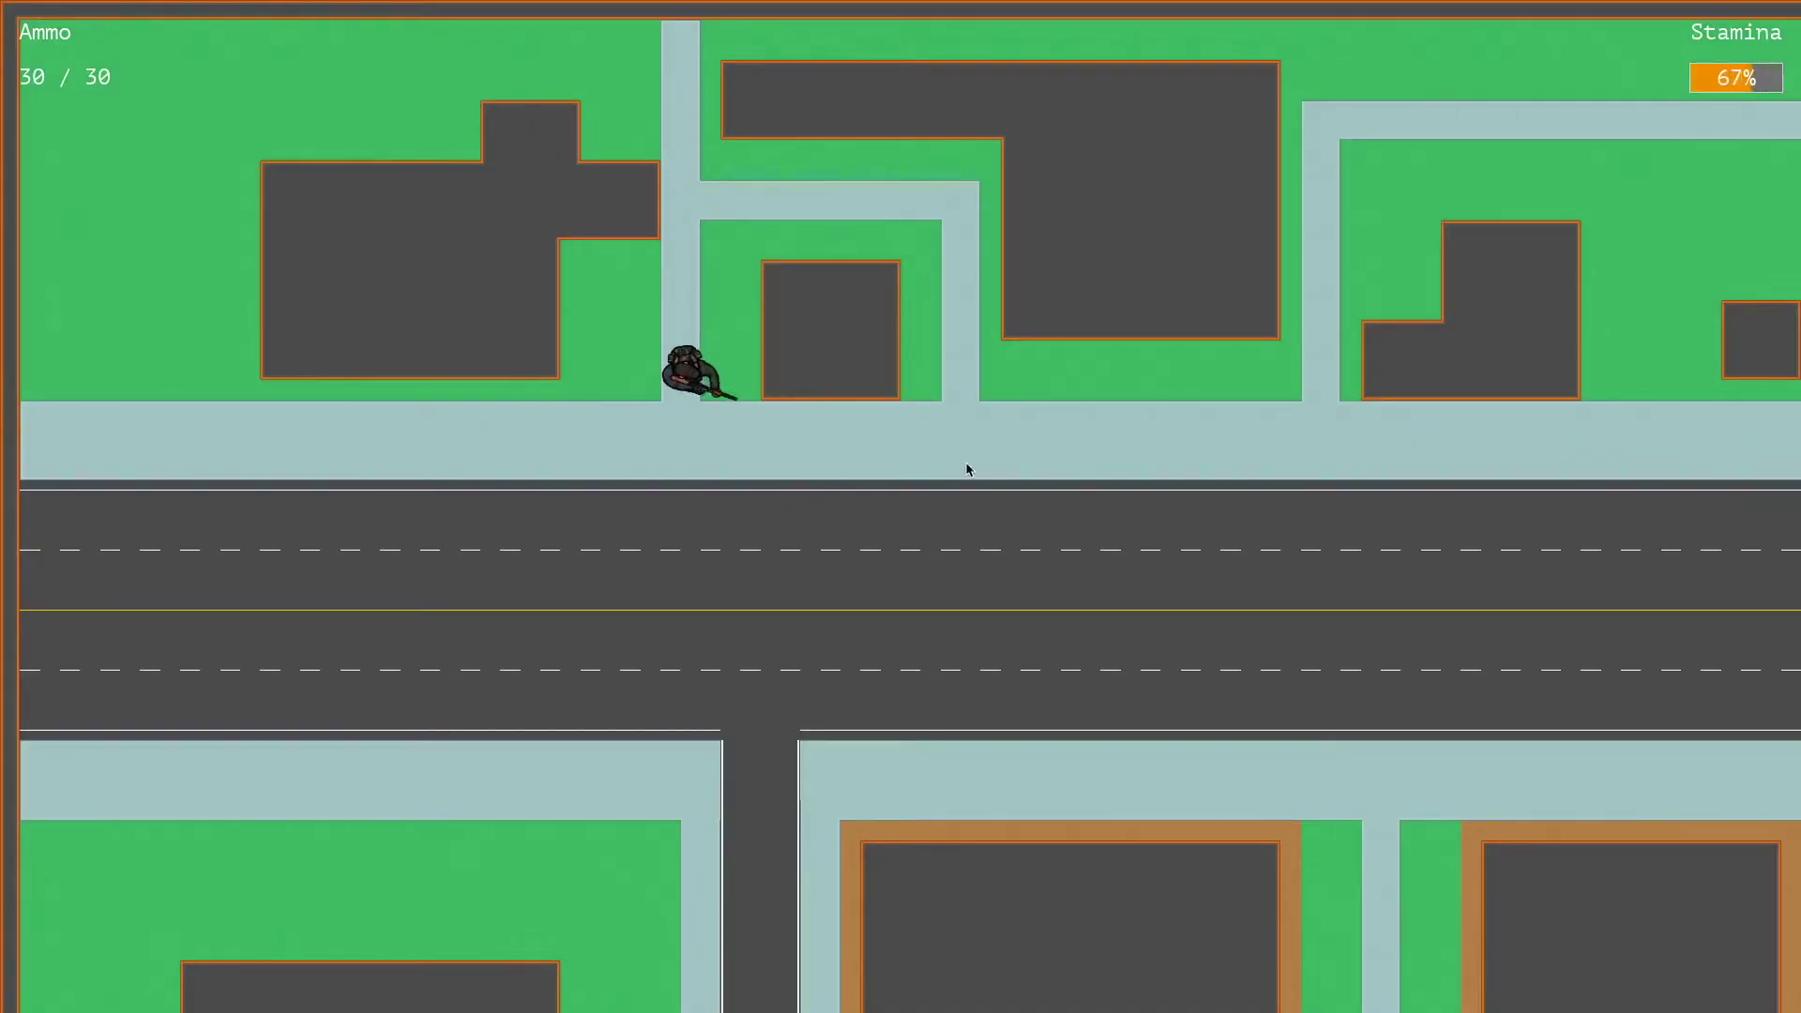
pyautogui.click(1145, 436)
pyautogui.hotkey('shift', 'd')
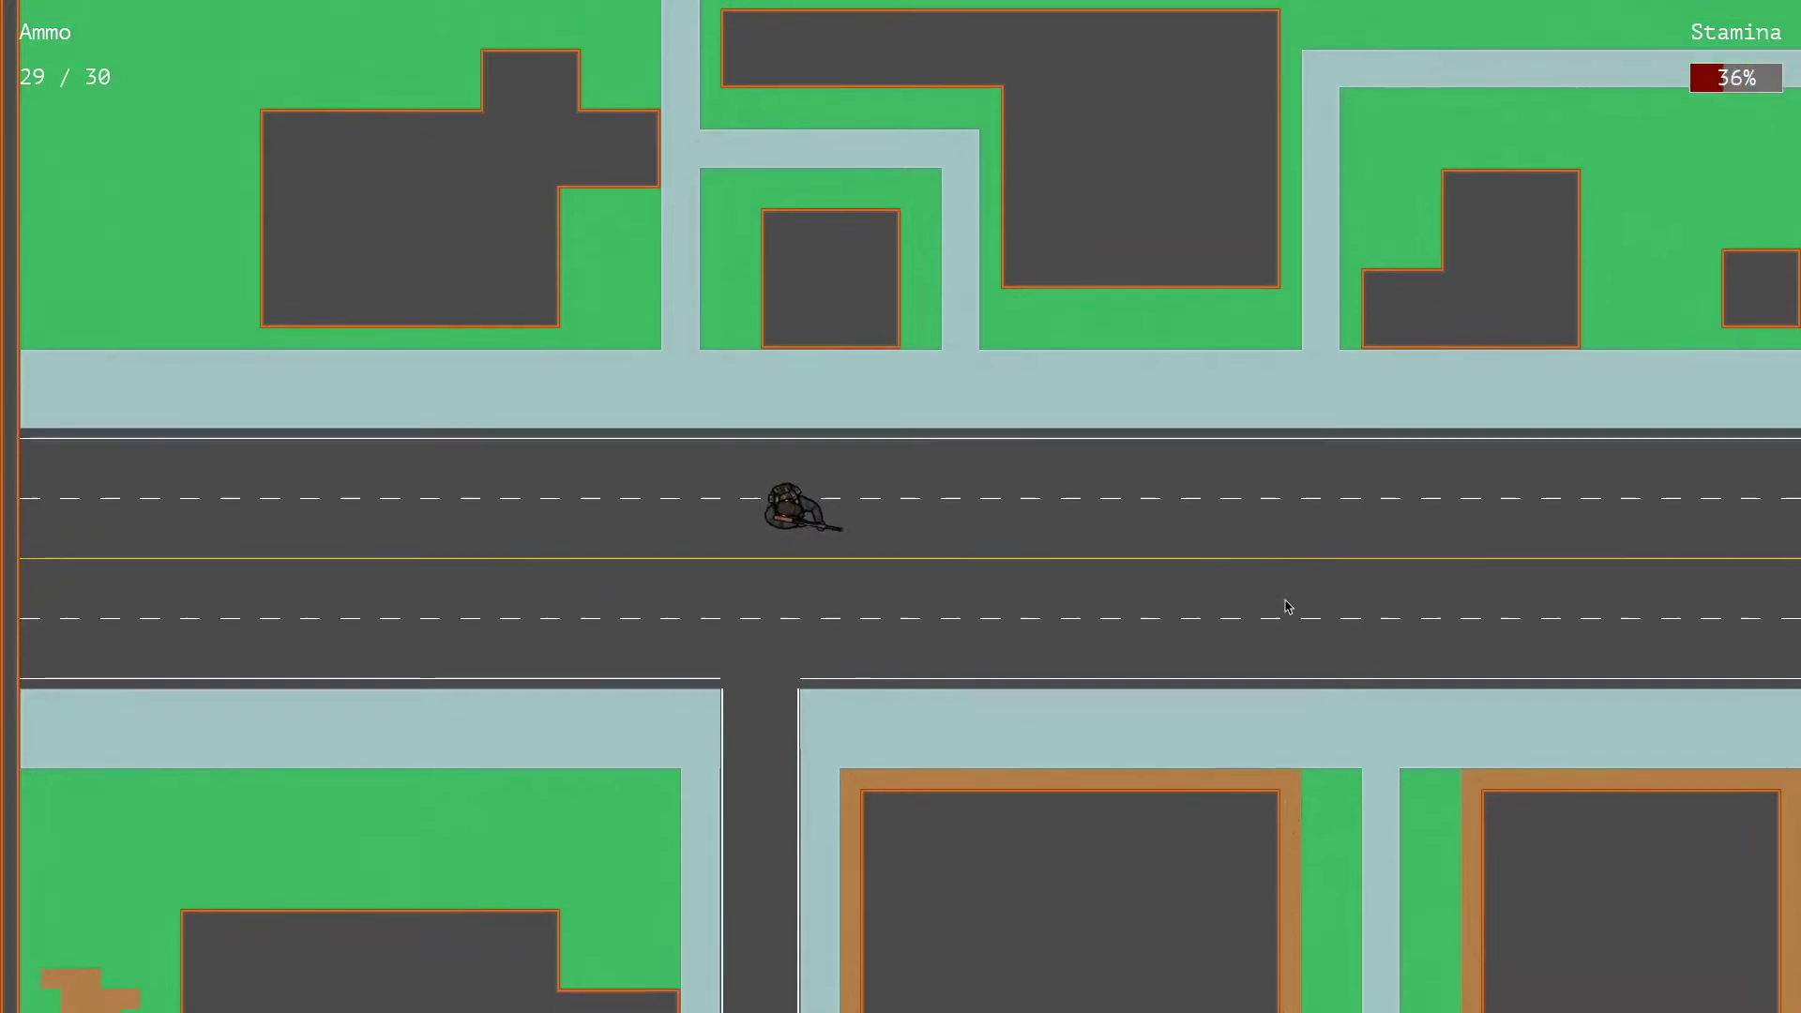
pyautogui.hotkey('shift', 's', 'd')
pyautogui.click(1475, 715)
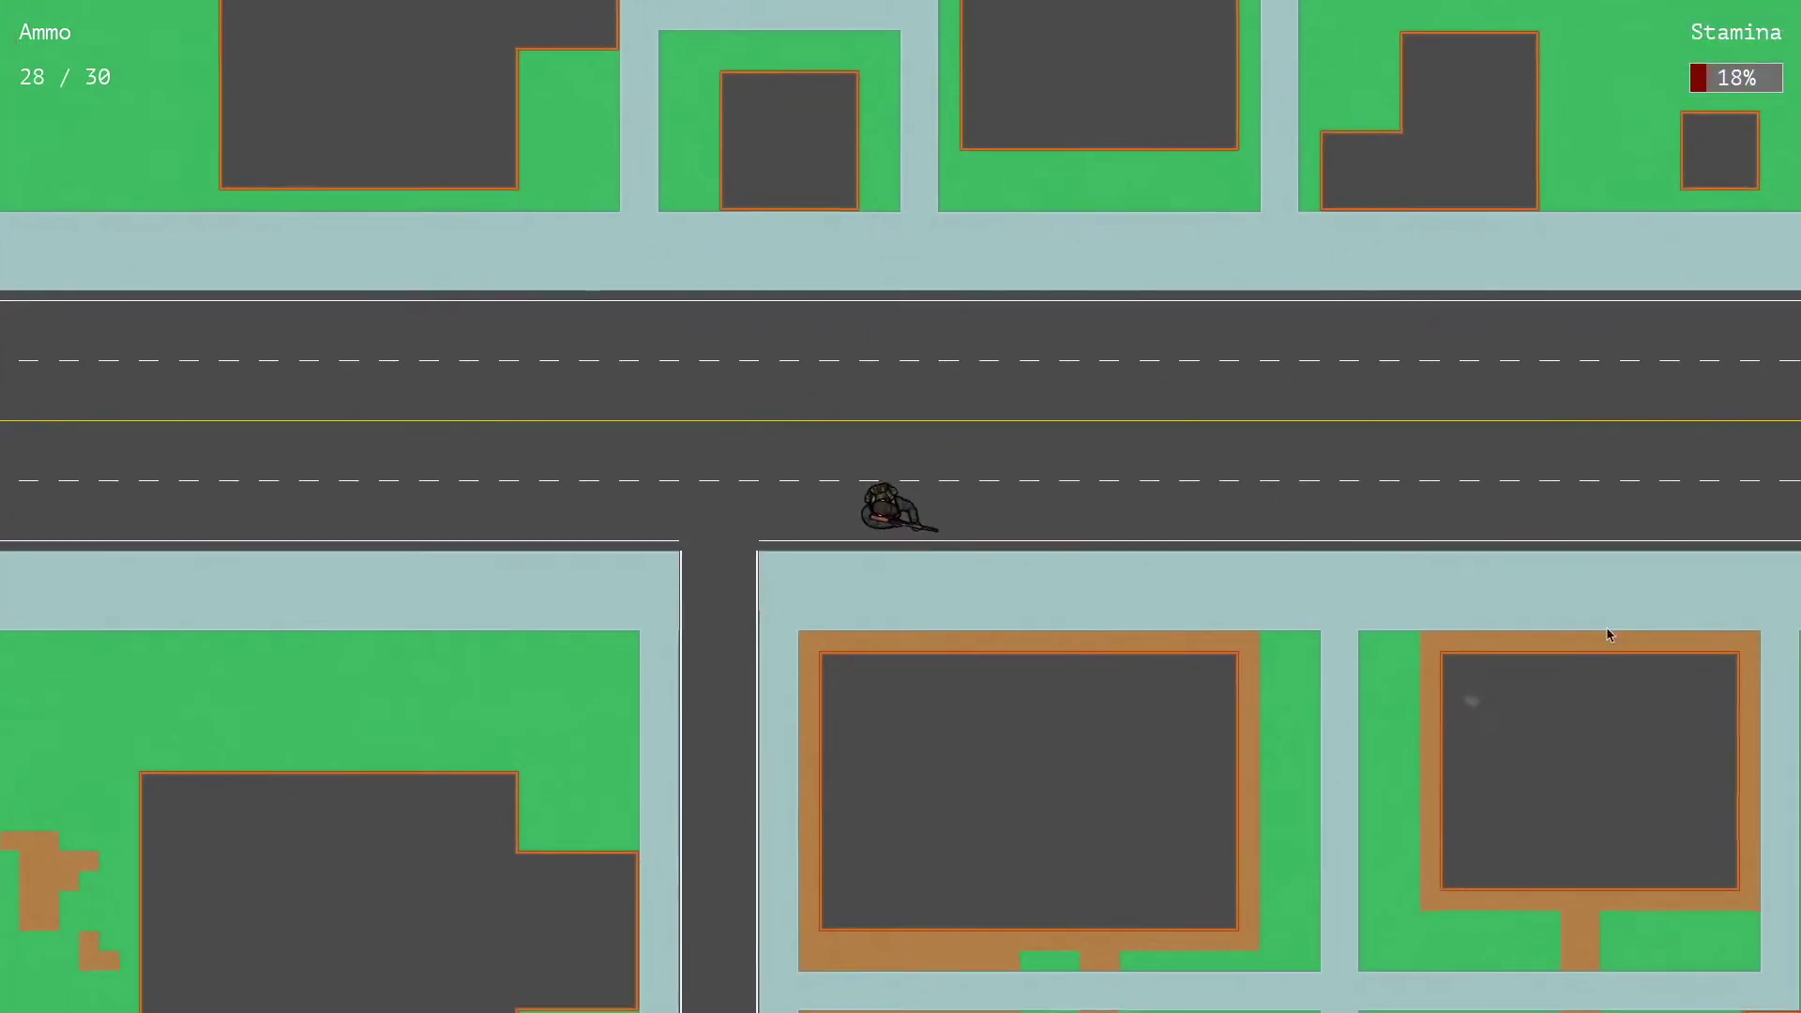
pyautogui.hotkey('s', 'd')
pyautogui.click(1646, 516)
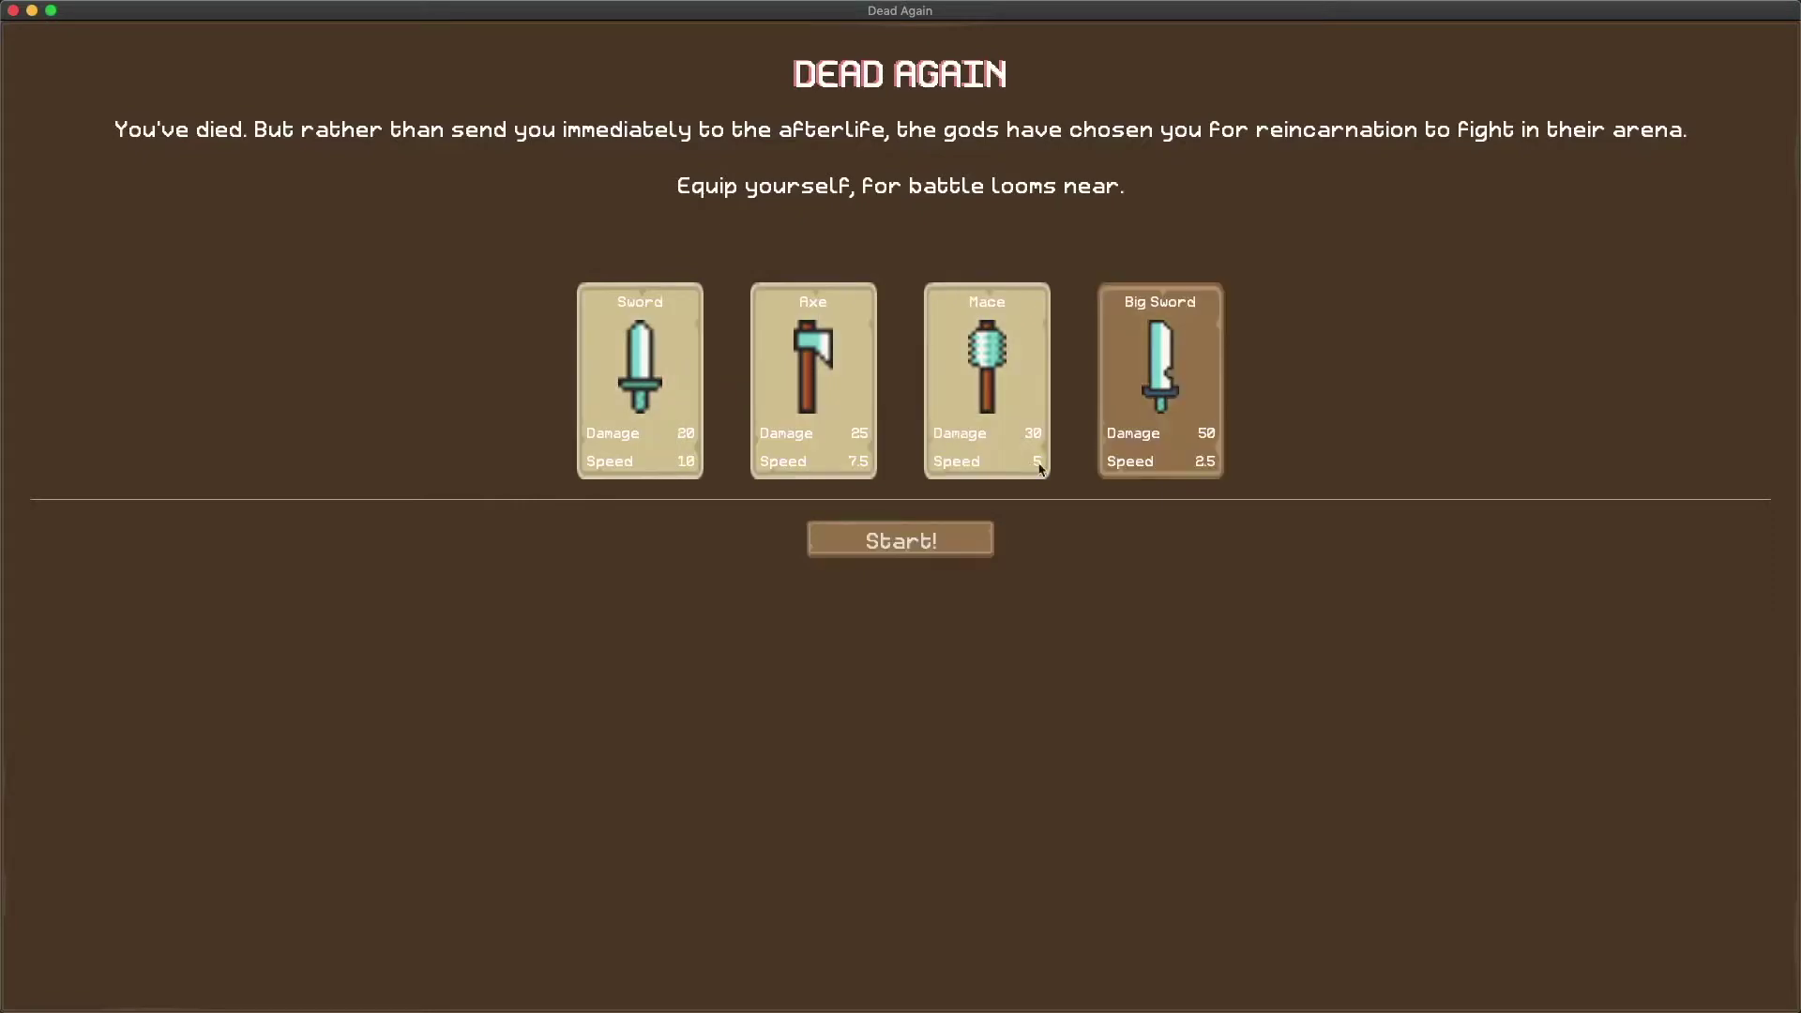
# - Switch to Dead Again, start the fight with the Big Sword, and close in and strike the enemy repeatedly
pyautogui.click(917, 549)
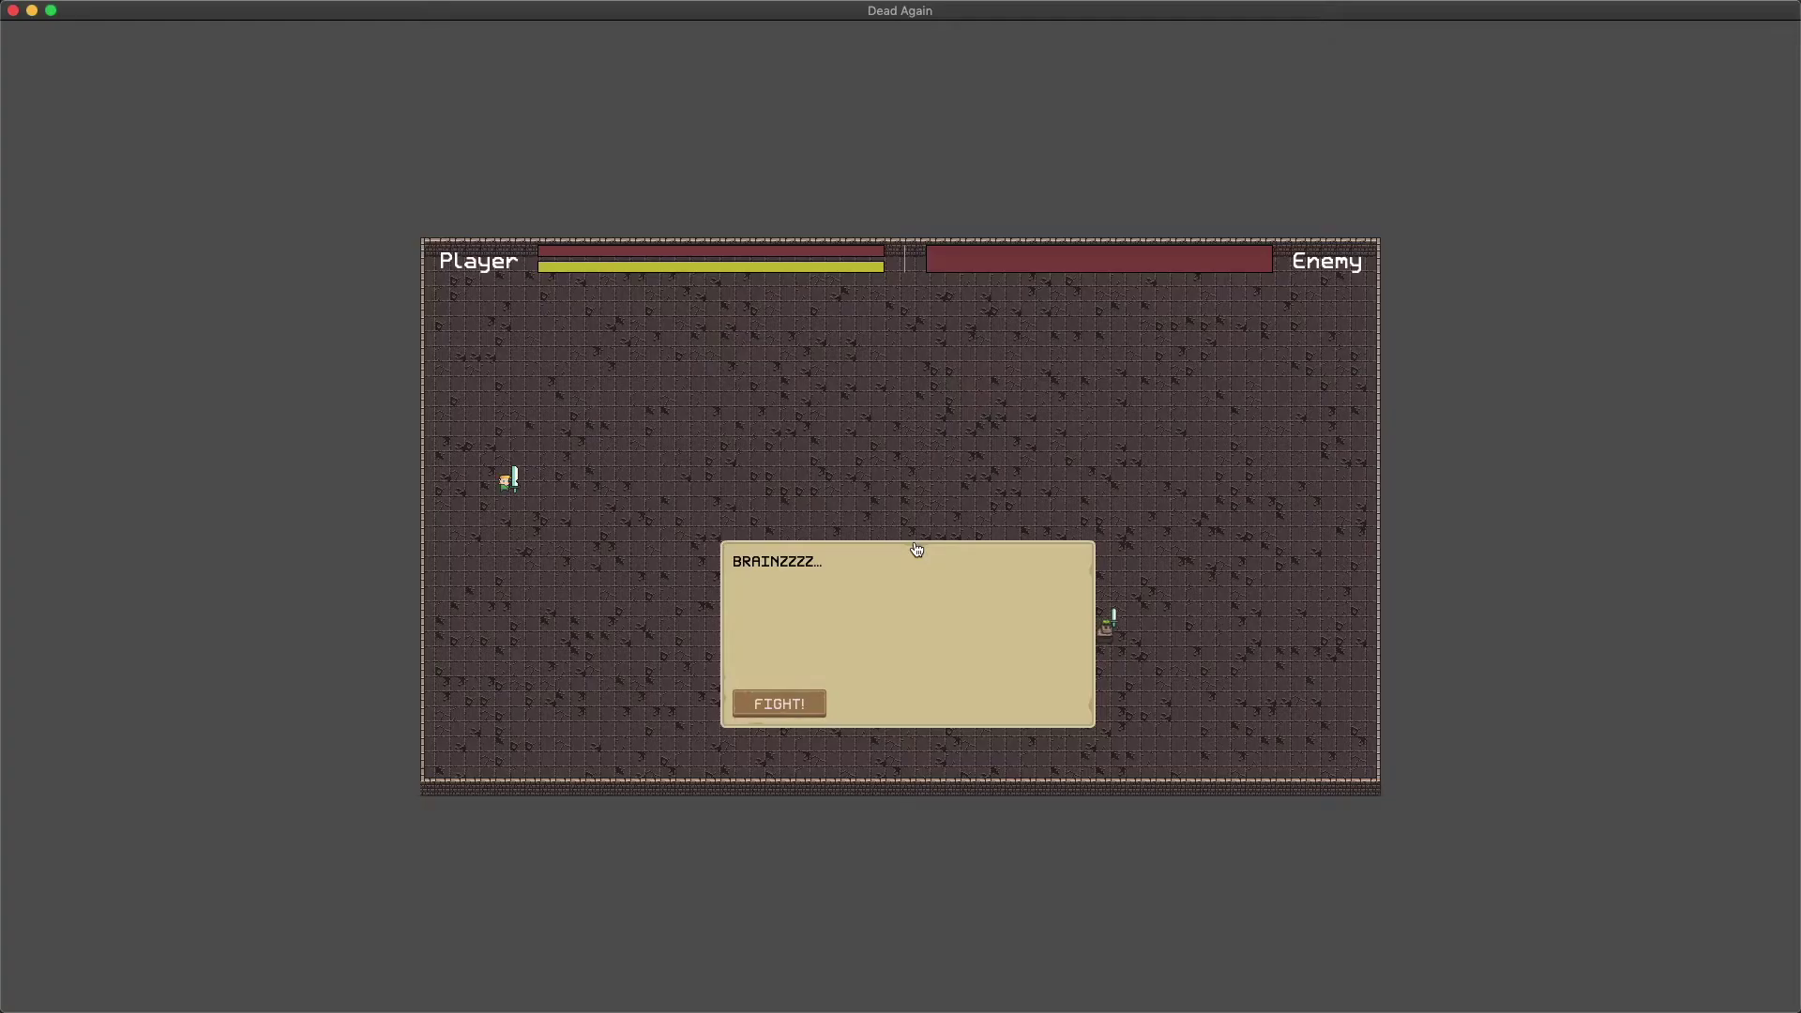
pyautogui.click(780, 706)
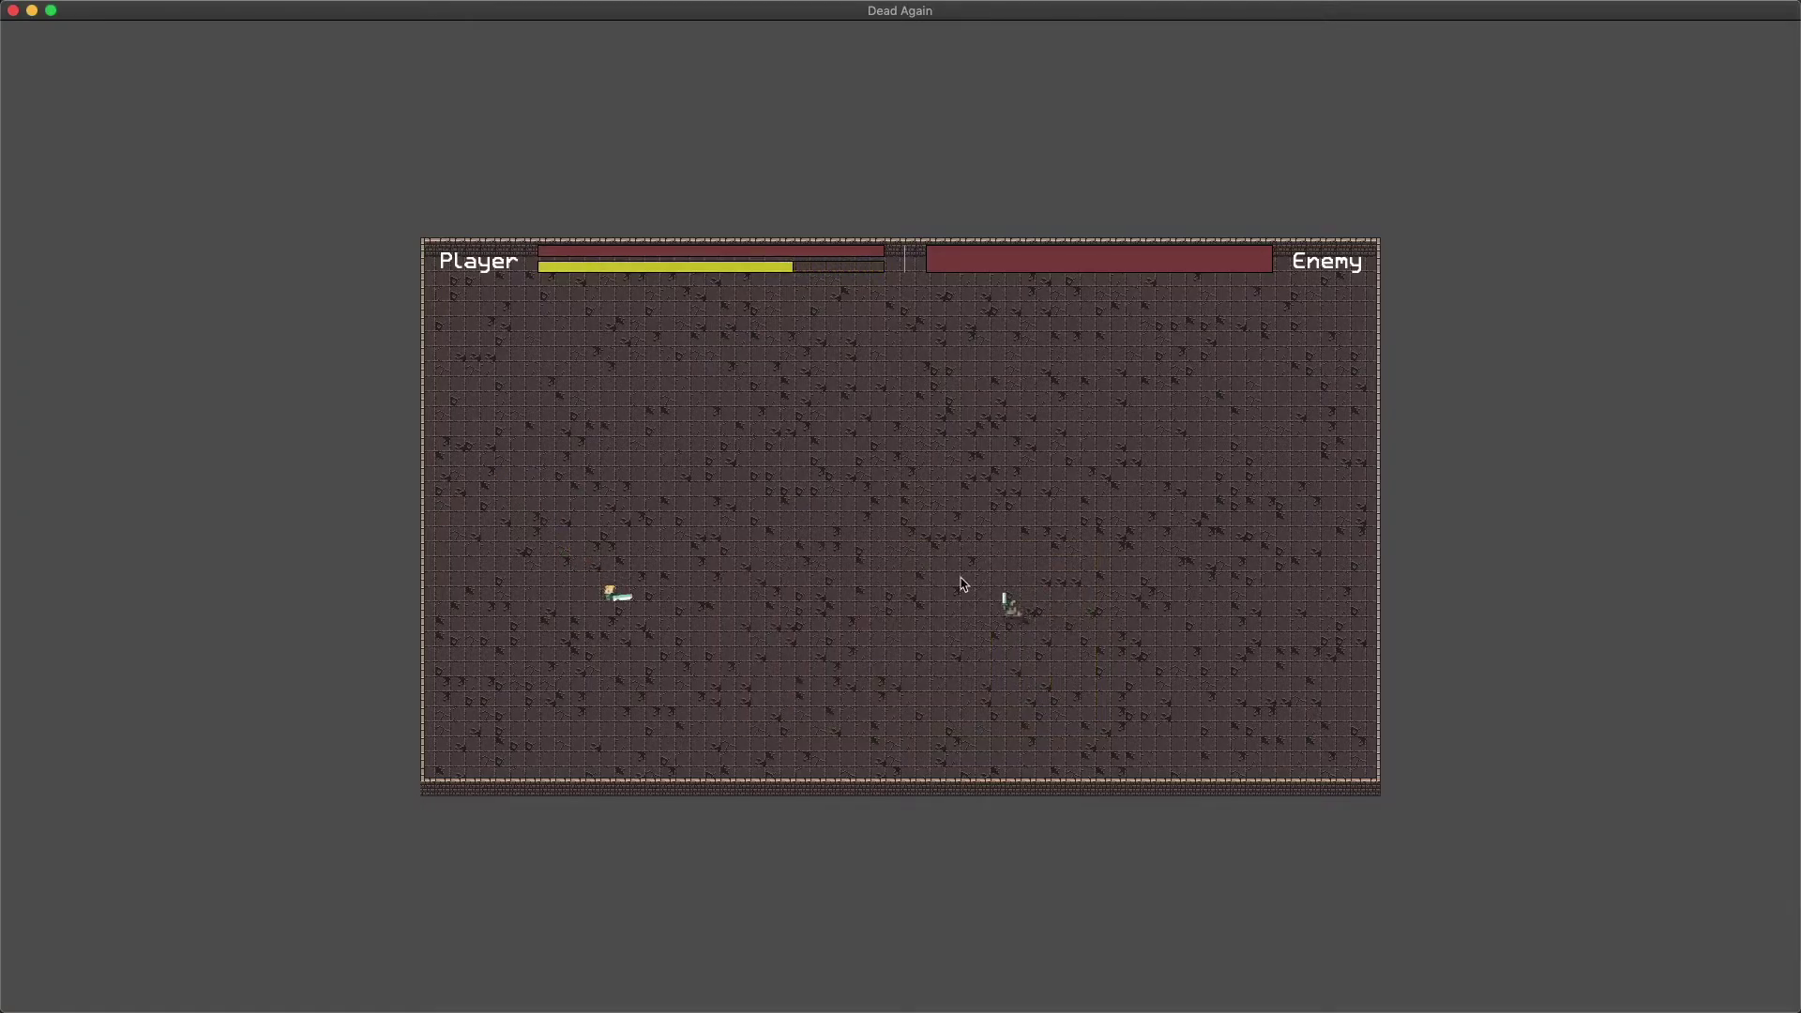
pyautogui.press('d')
pyautogui.press('w')
pyautogui.press('d')
pyautogui.click(961, 577)
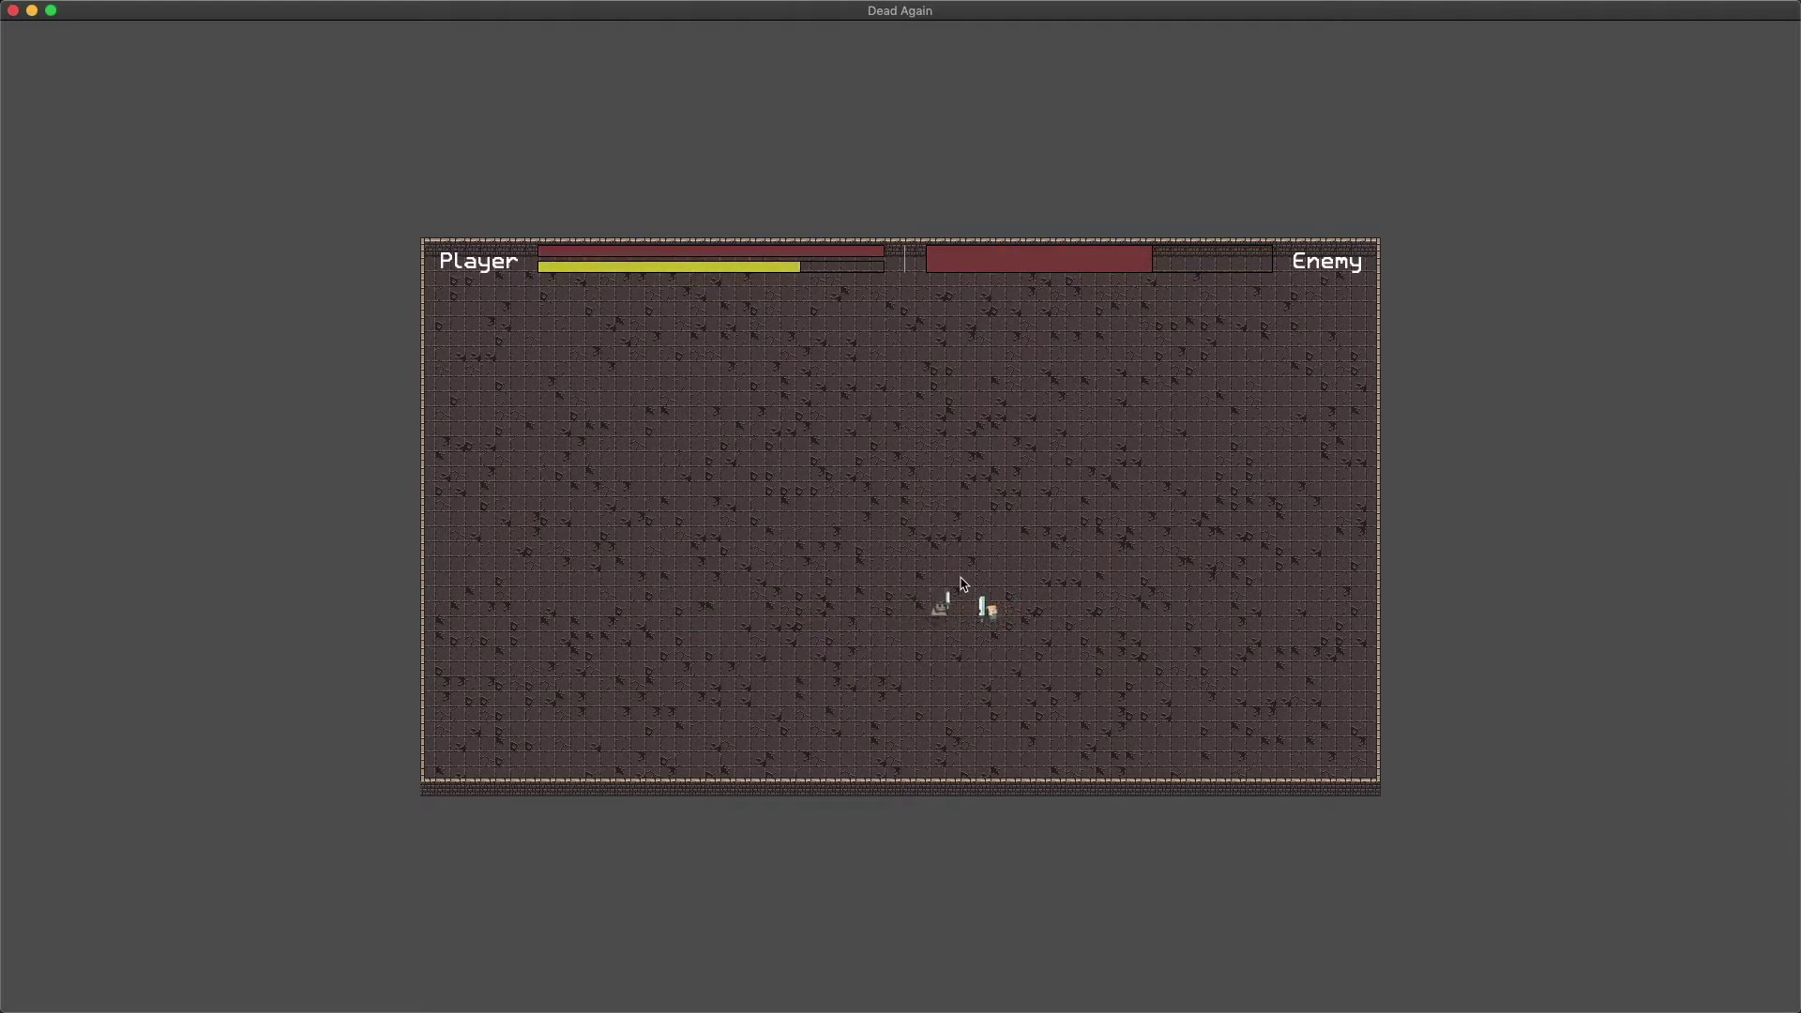
pyautogui.click(961, 585)
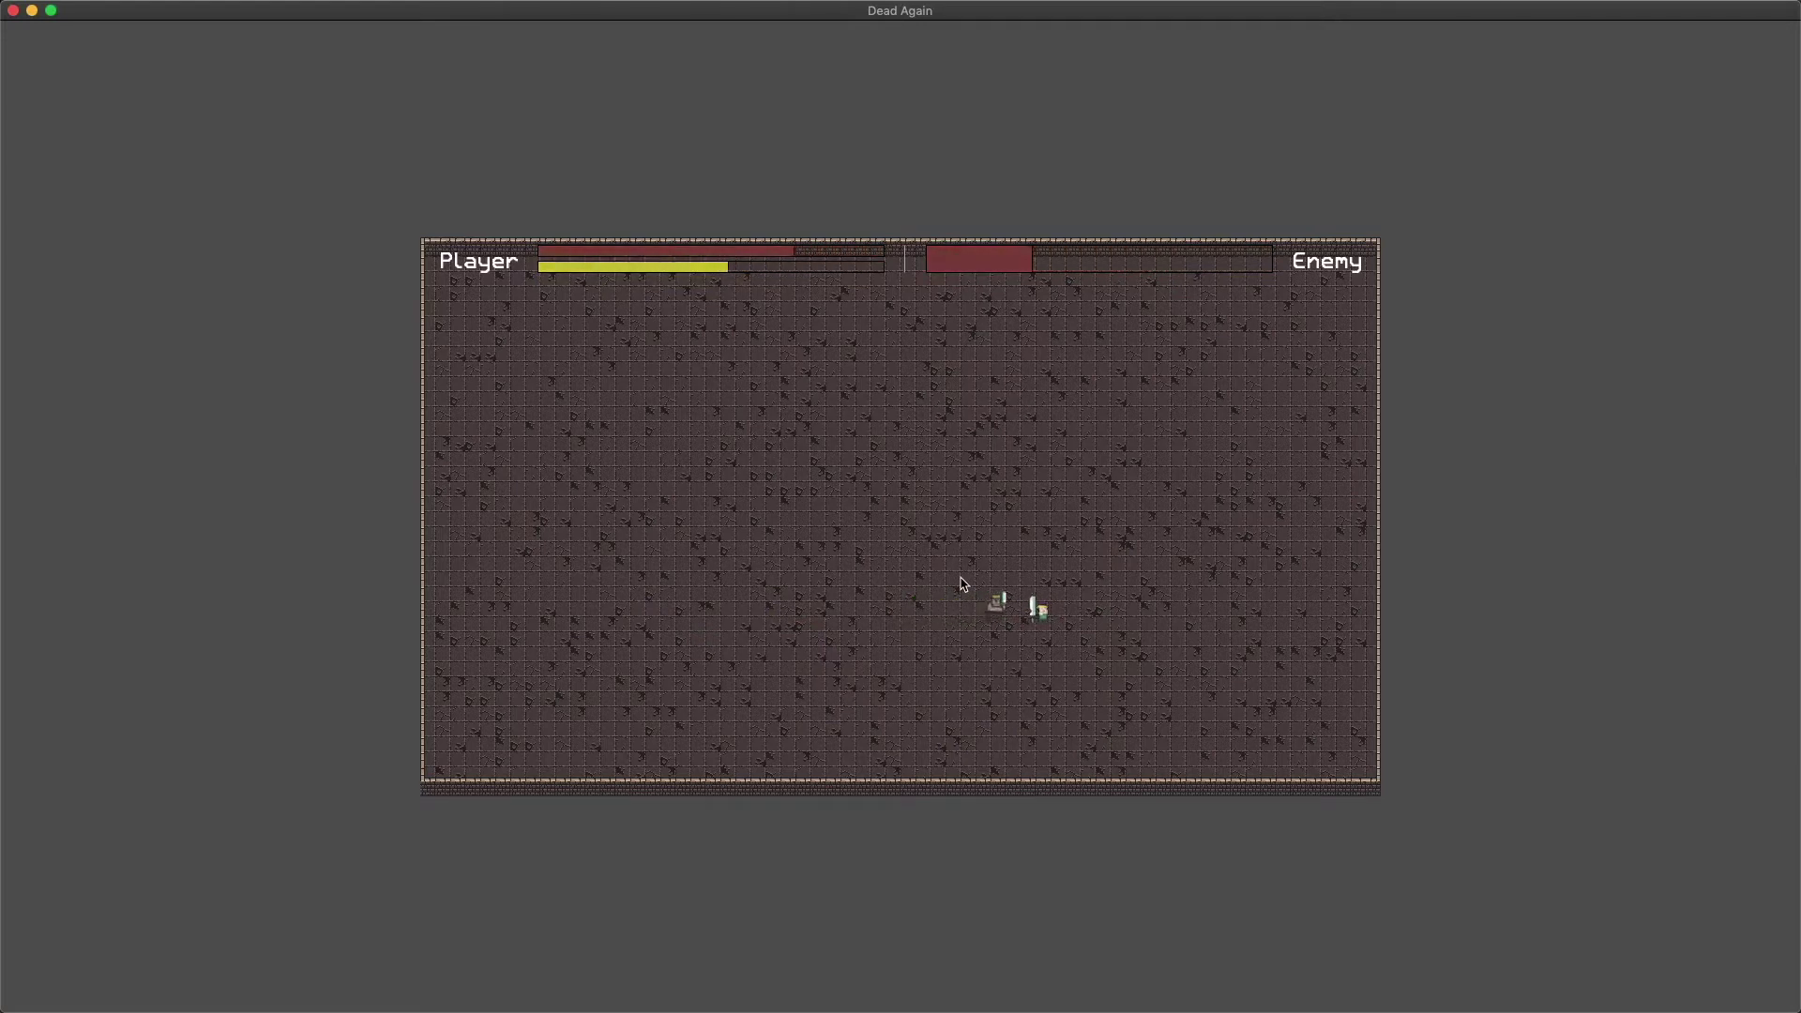
pyautogui.click(962, 584)
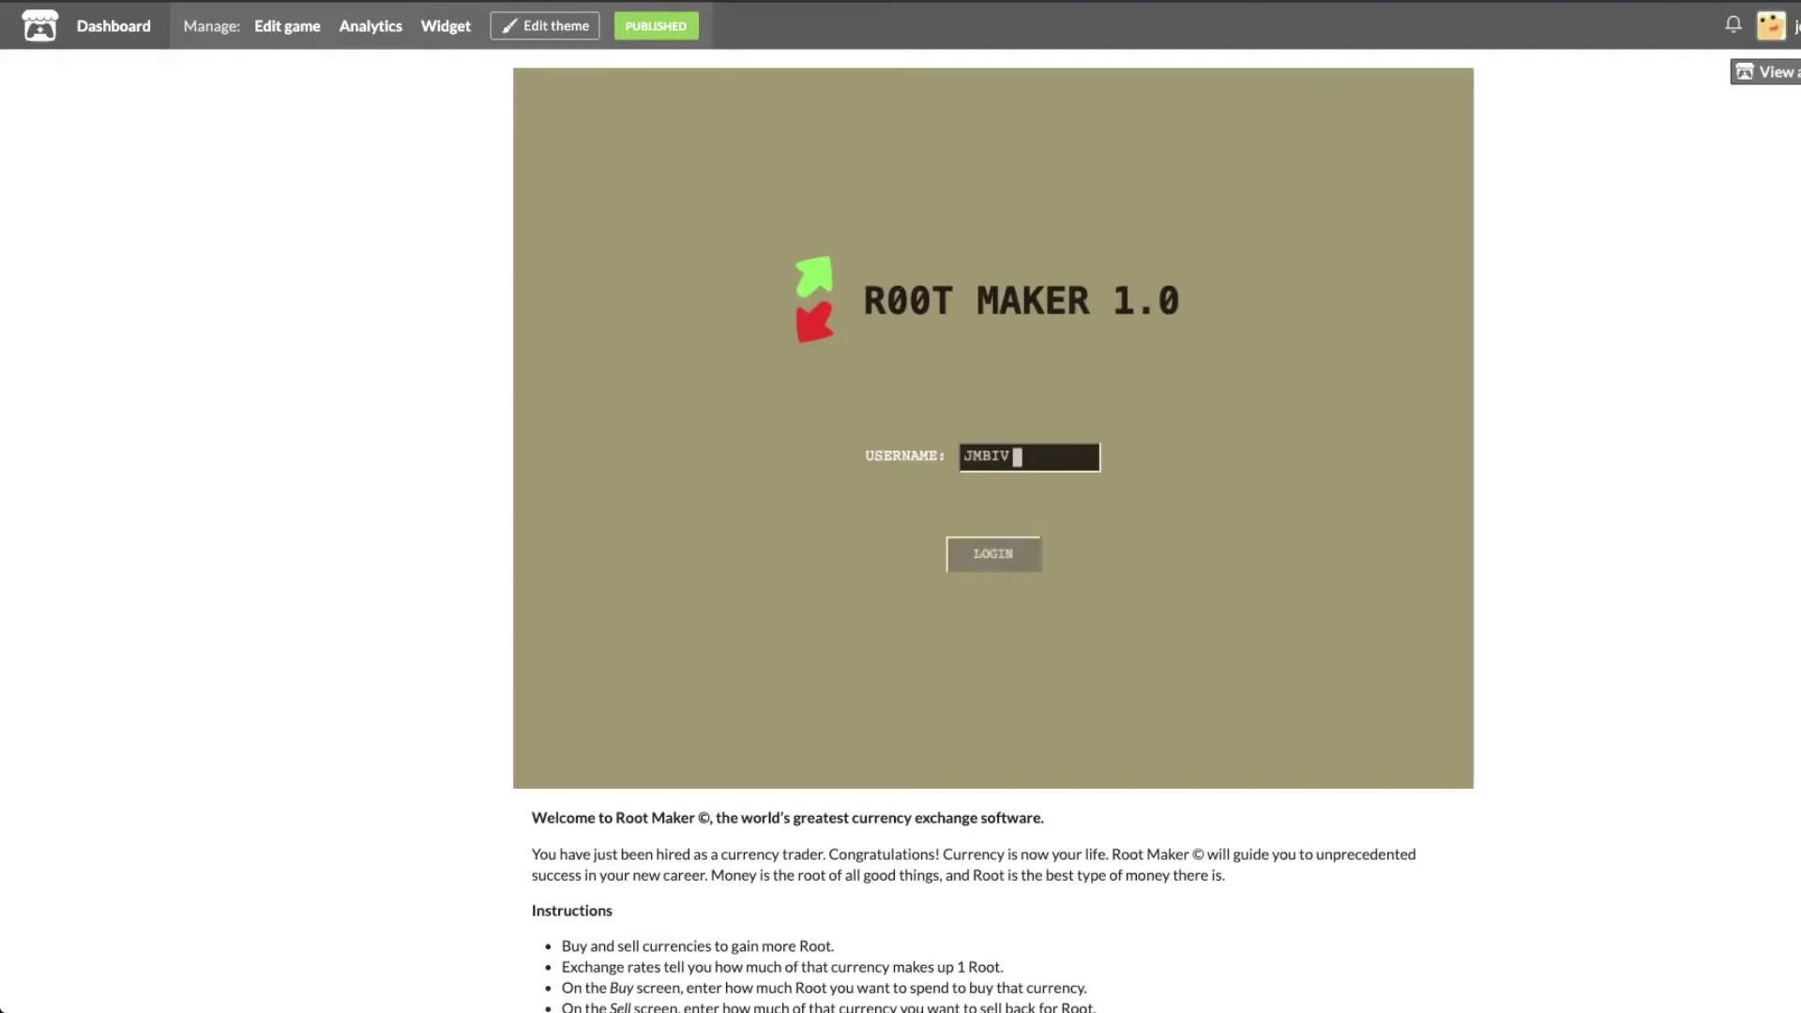
# - Switch to the Root Maker page and log in with the entered username
pyautogui.press('Return')
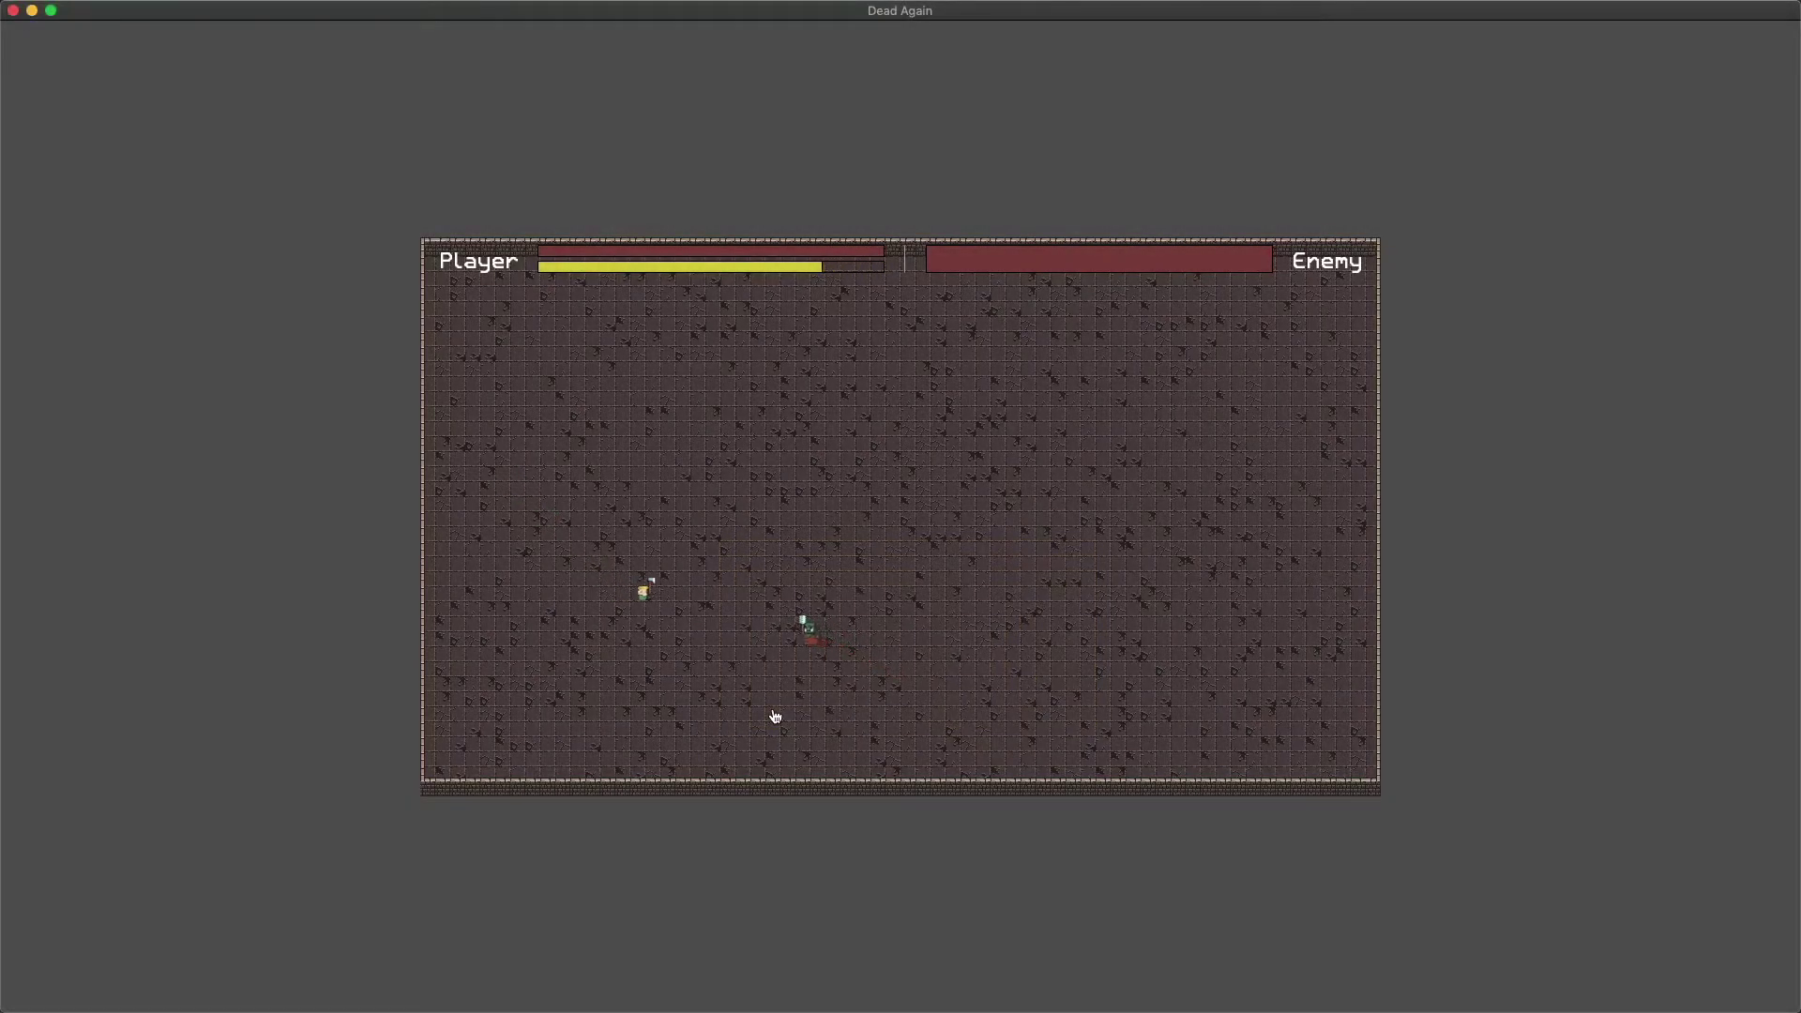
# - Switch back to Dead Again, and attack and dodge the enemy at close range in the arena
pyautogui.press('a')
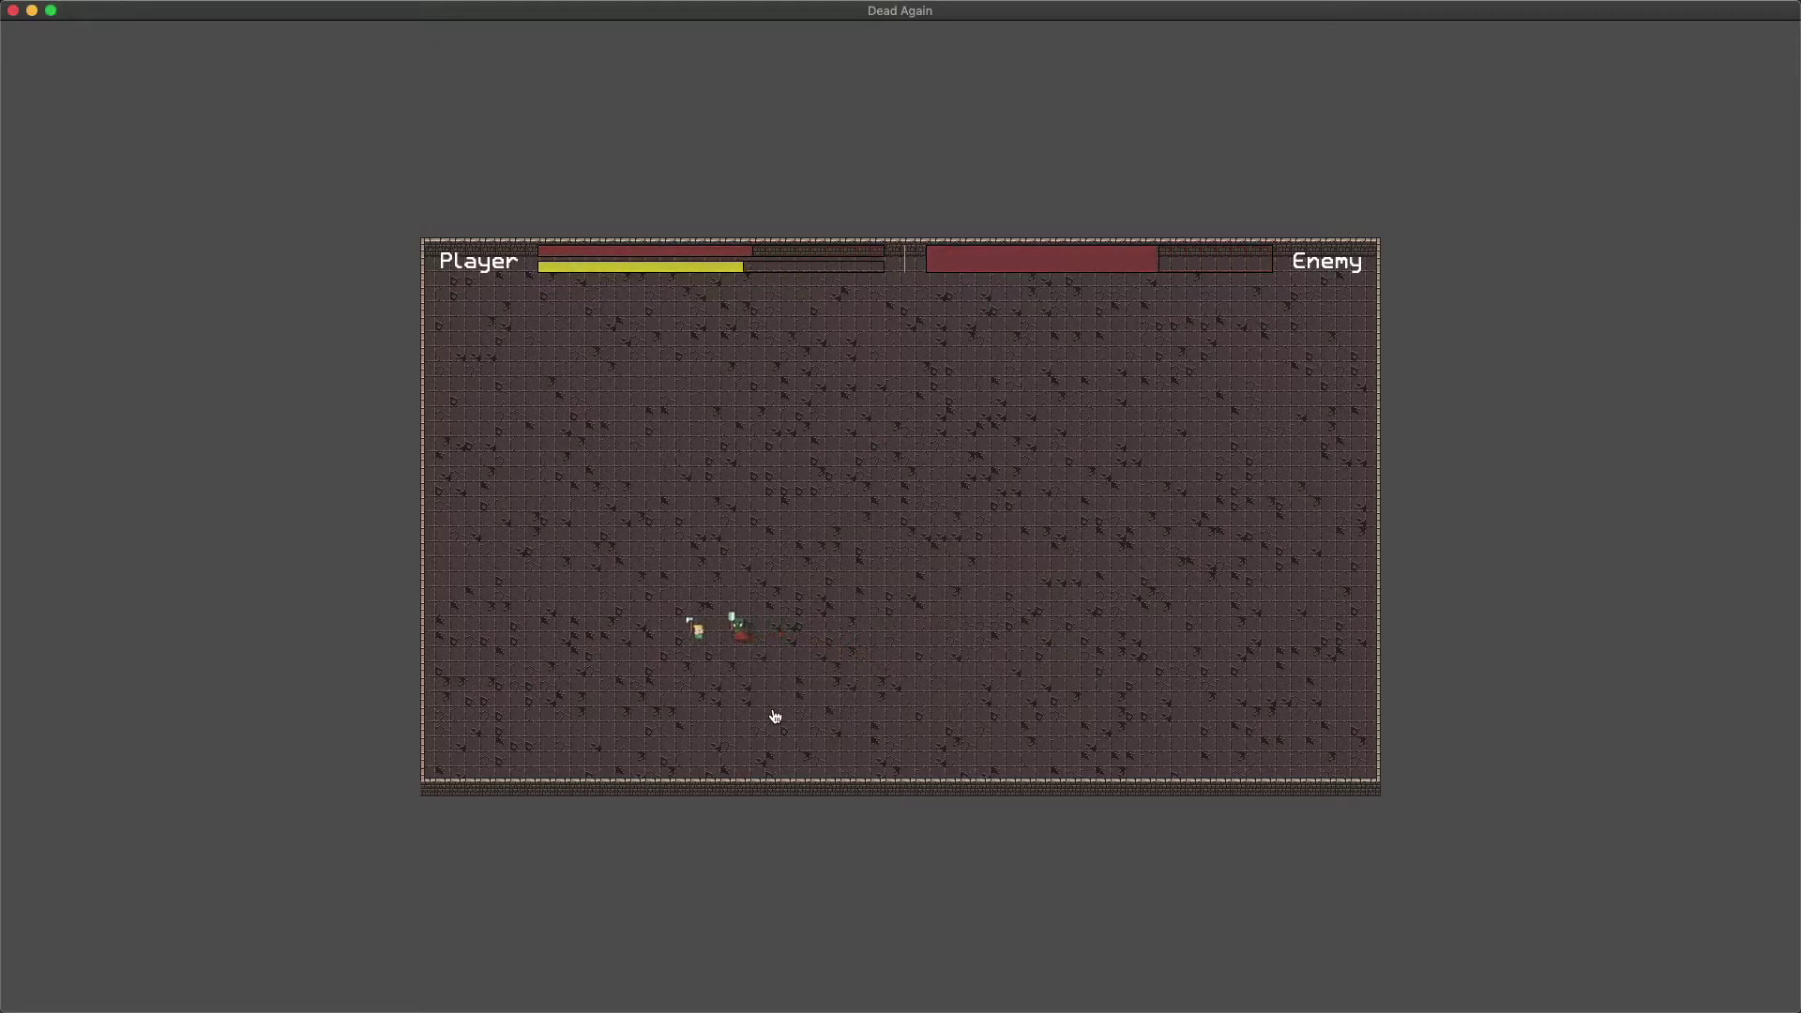
pyautogui.press('space')
pyautogui.press('a')
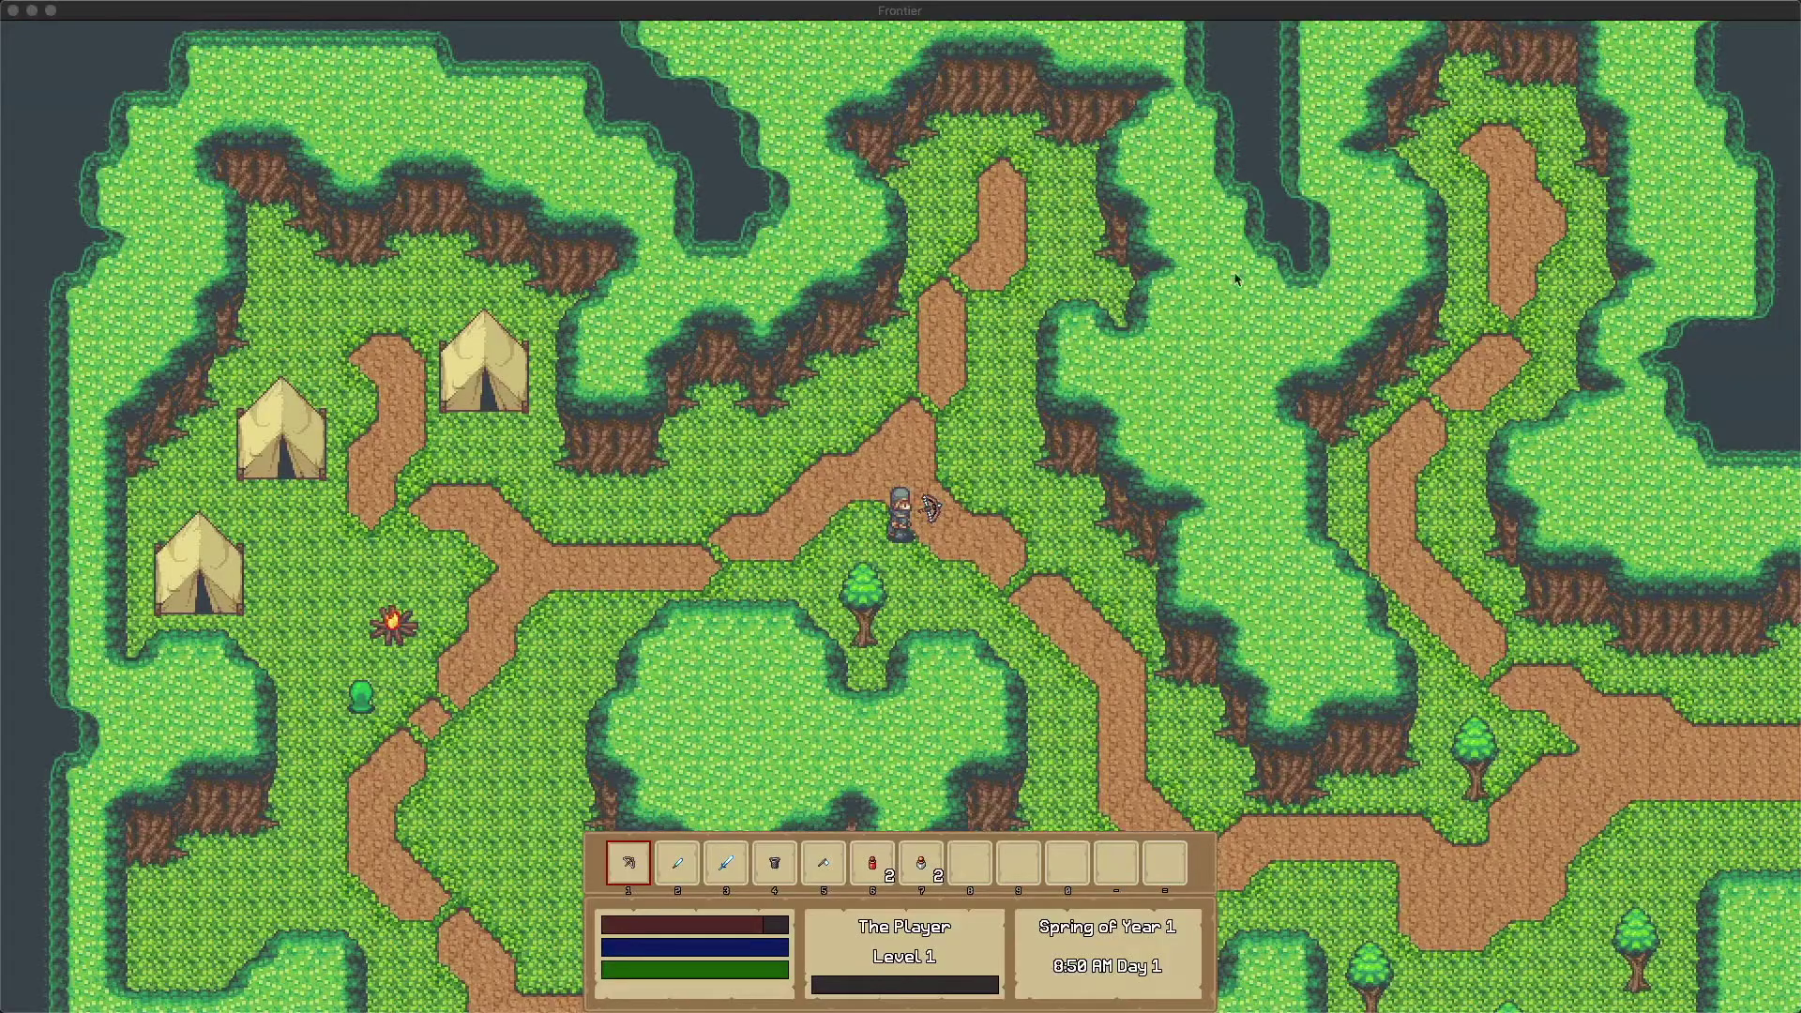
# - Switch to Frontier and walk the player along the path towards the campfire, shooting at the green slime
pyautogui.click(691, 550)
pyautogui.press('a')
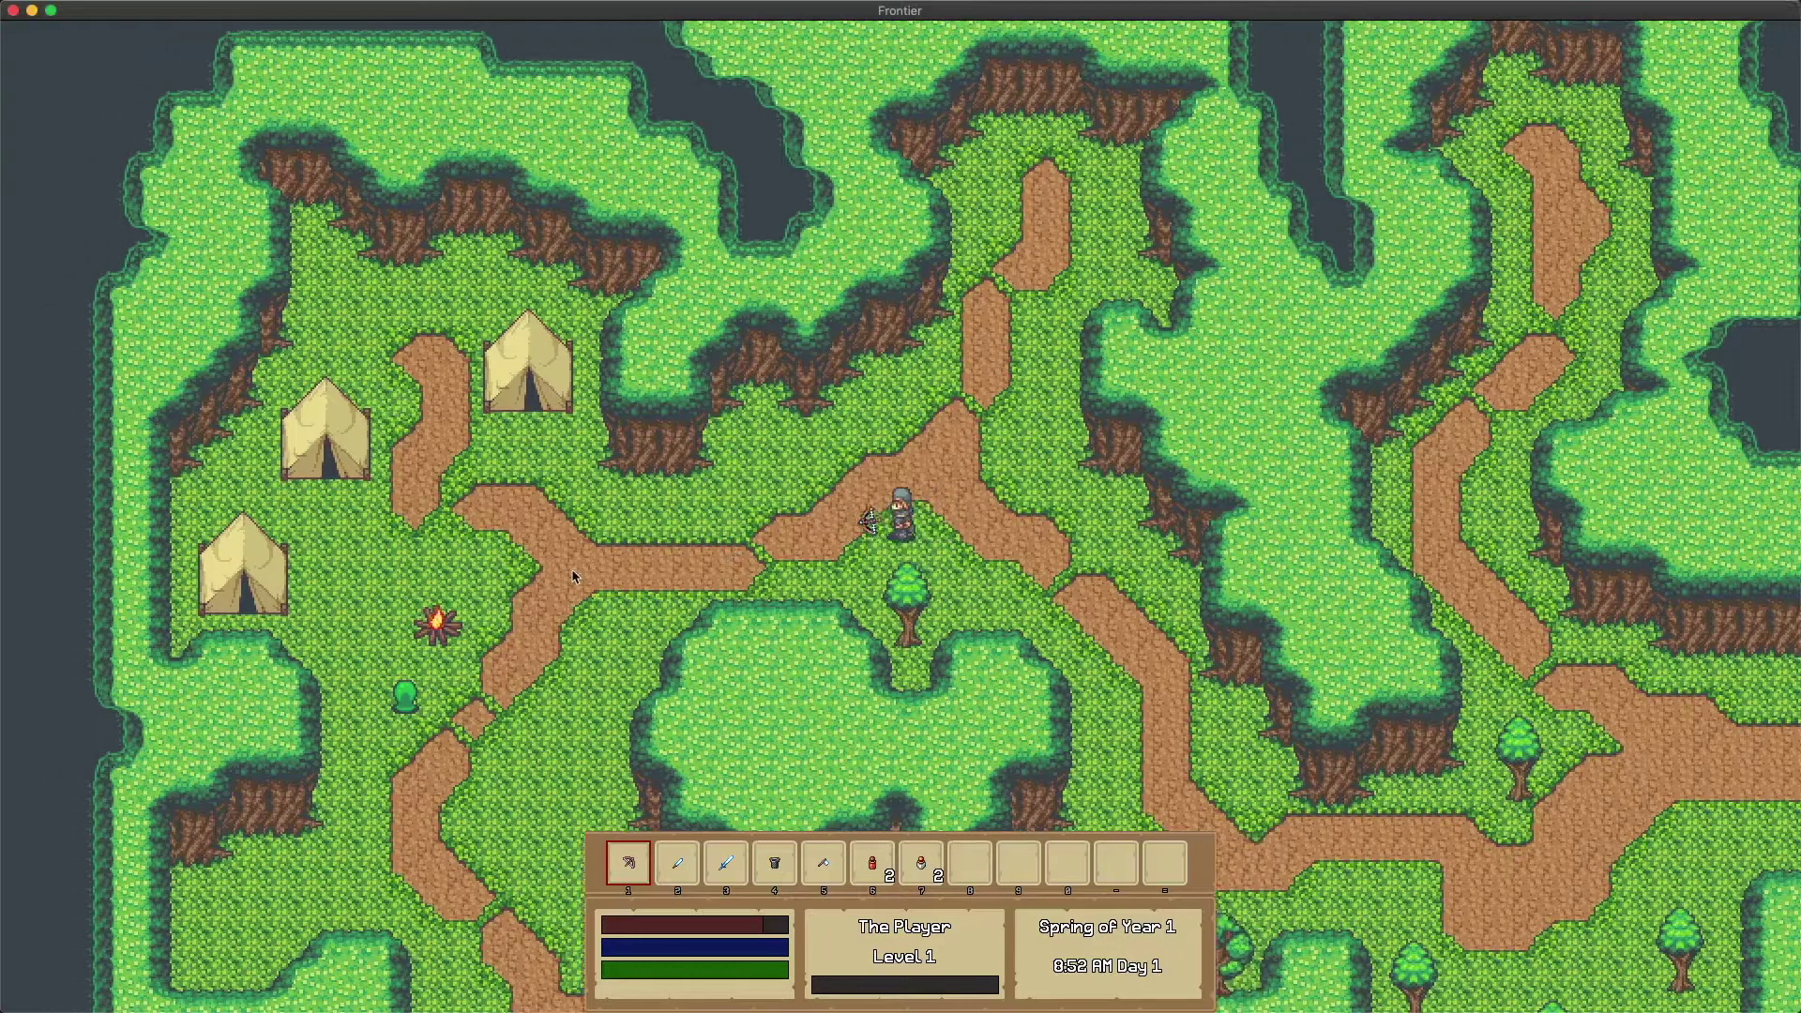
pyautogui.press('s')
pyautogui.click(552, 695)
pyautogui.press('a')
pyautogui.press('s')
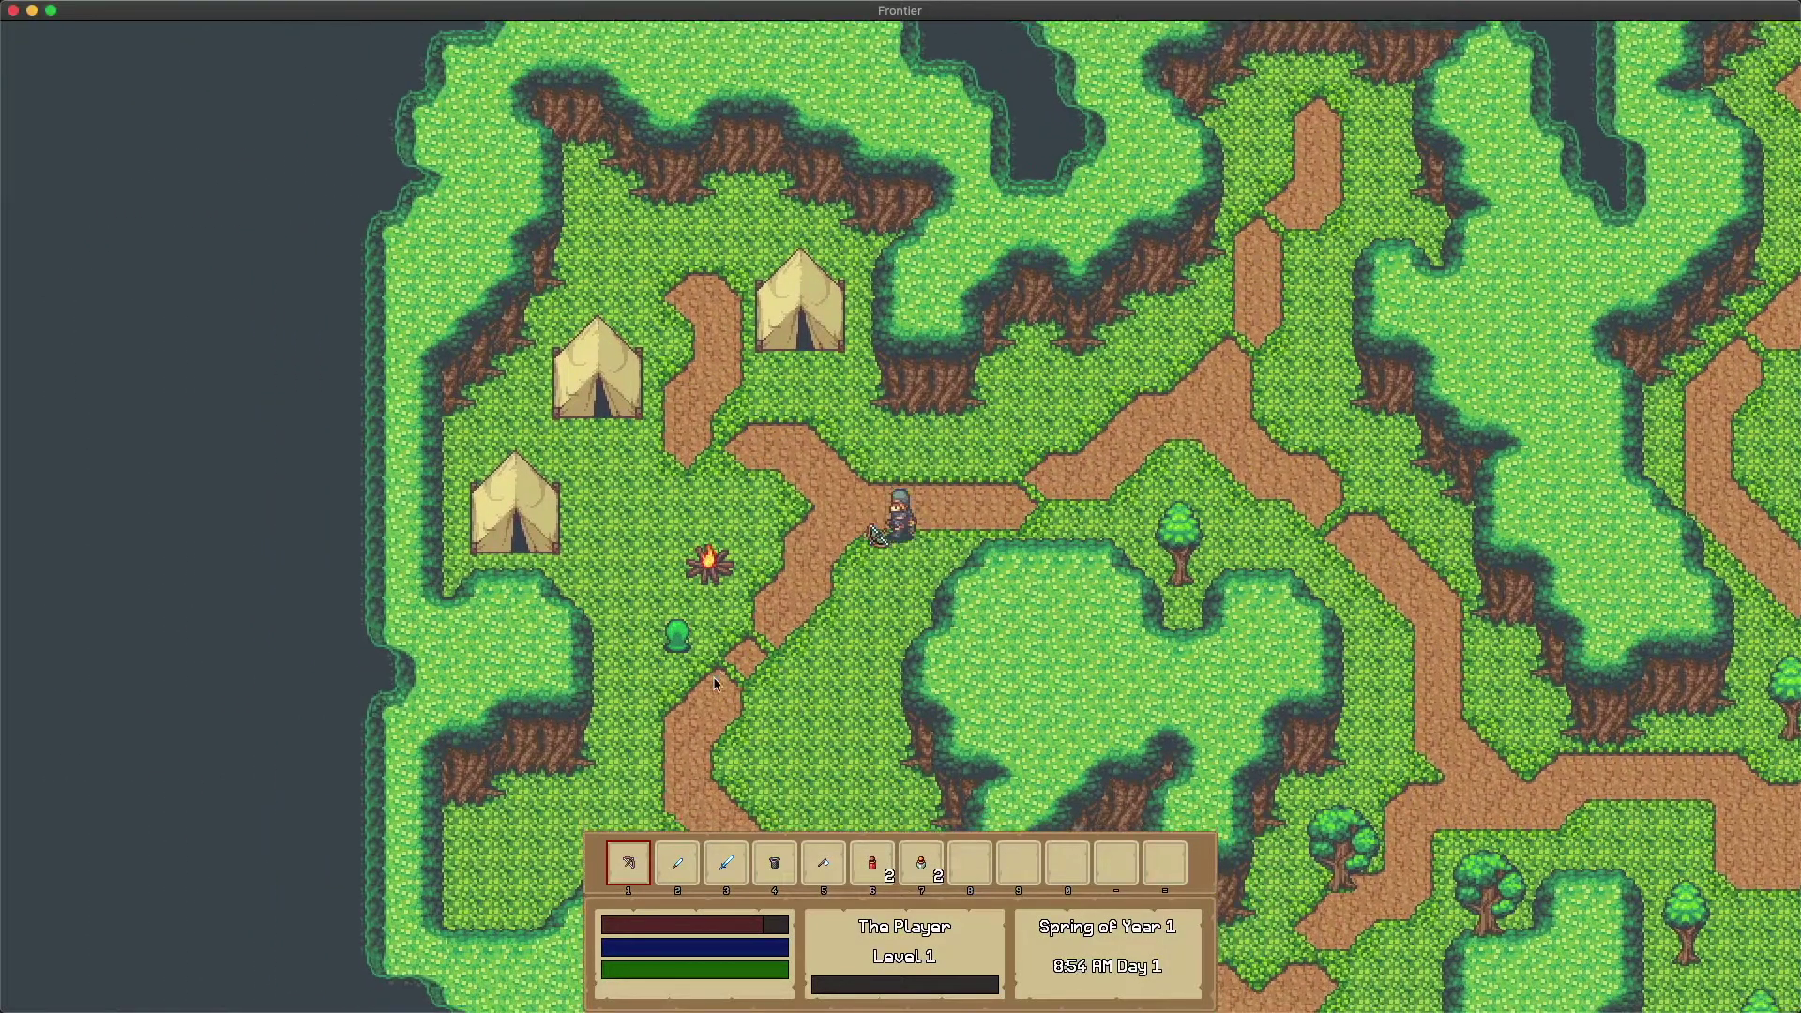
pyautogui.click(726, 541)
pyautogui.press('s')
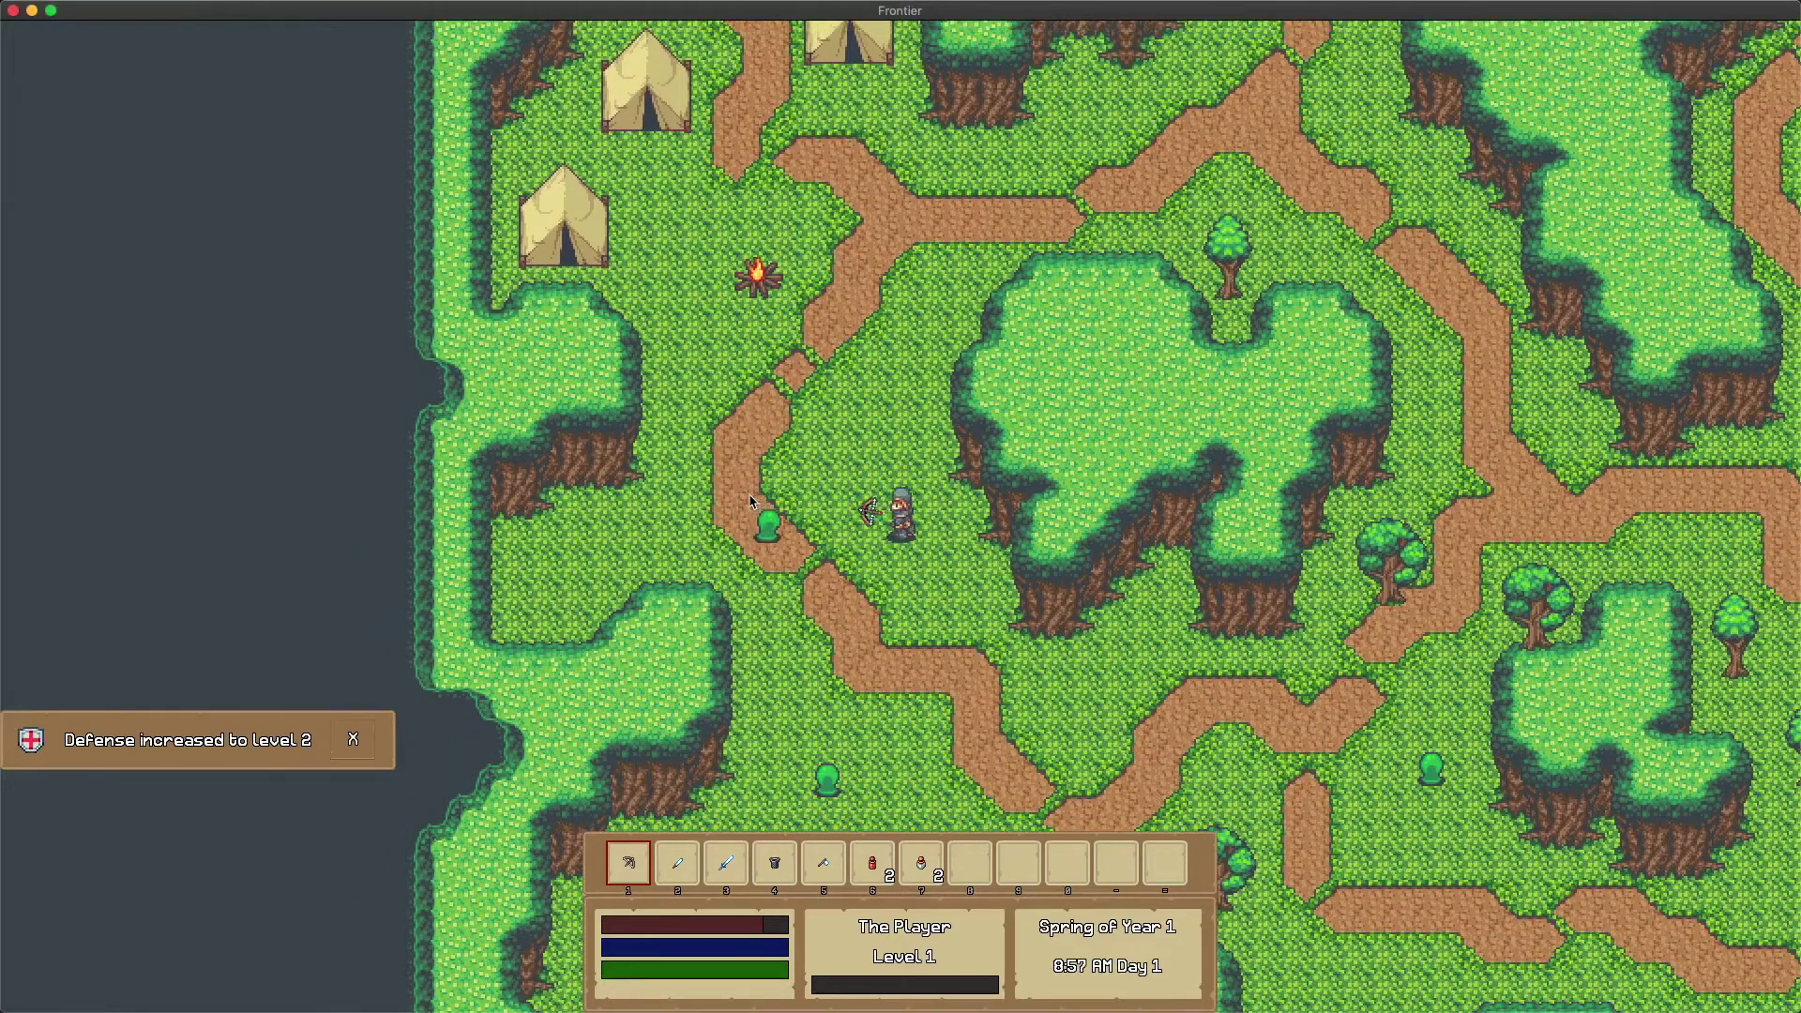
# - Shoot the green slimes near the winding dirt path while backing away south-east from them
pyautogui.press('s')
pyautogui.click(767, 526)
pyautogui.press('w')
pyautogui.press('d')
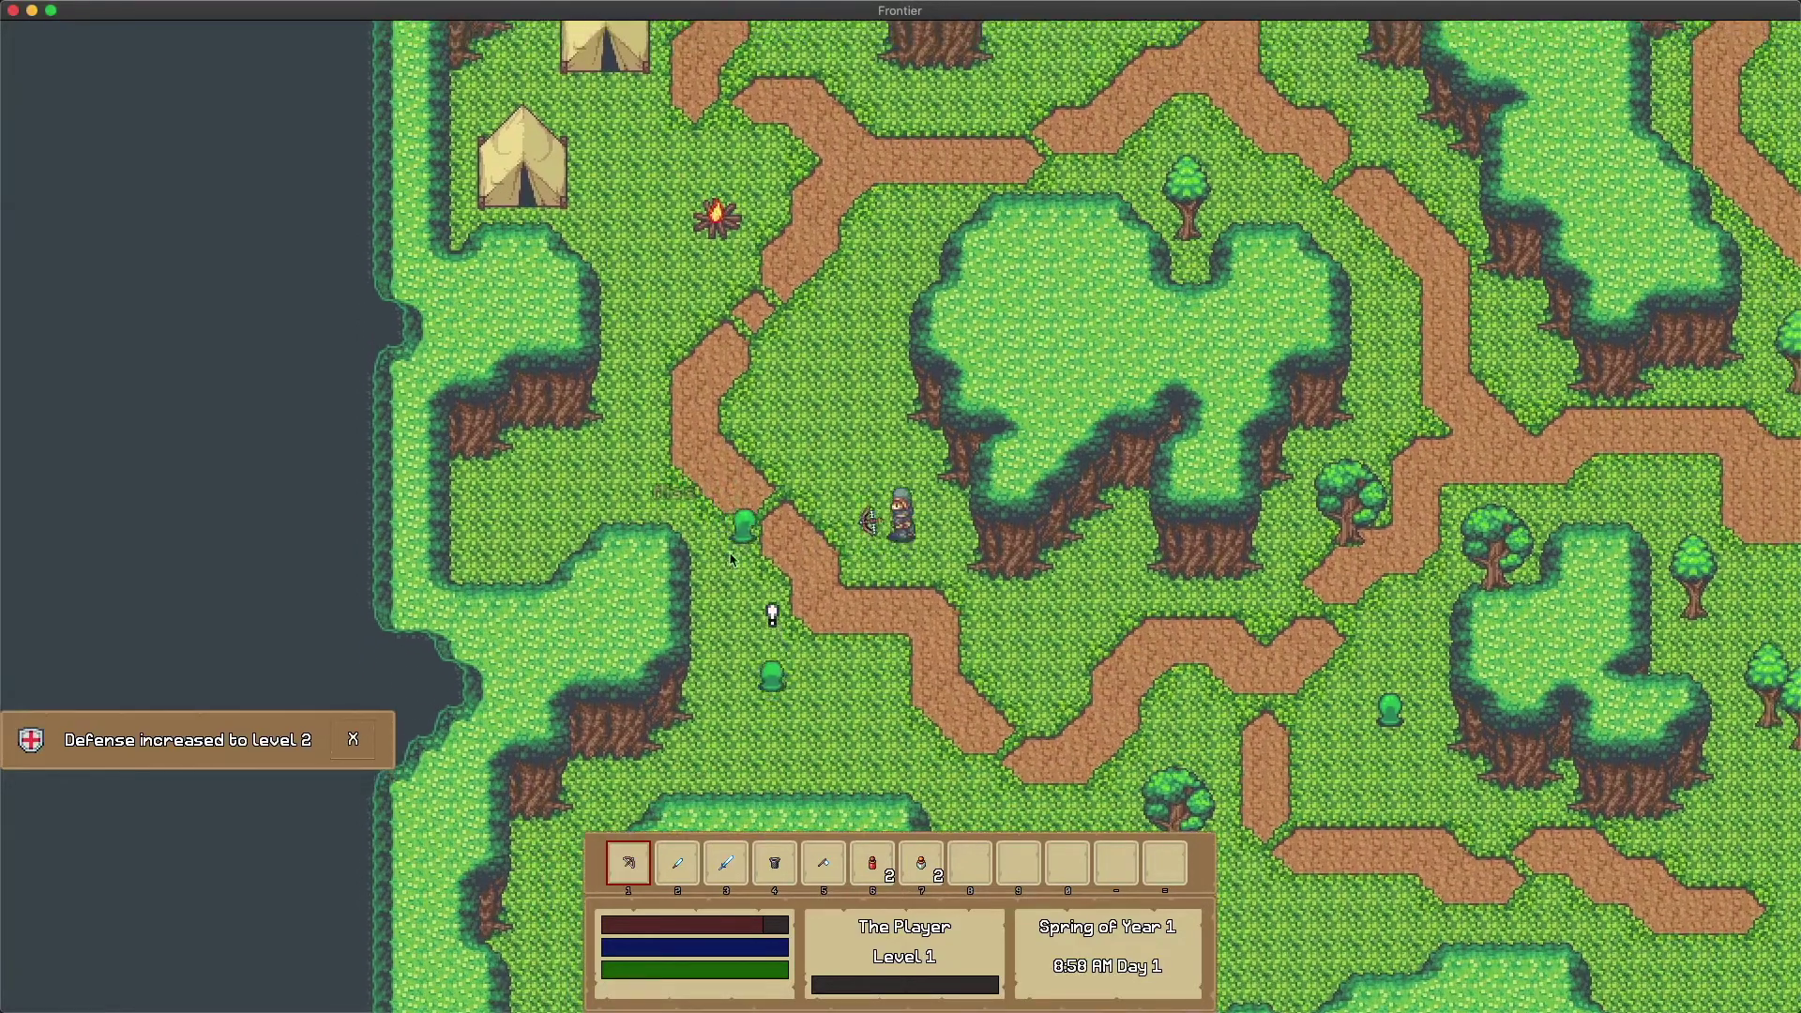
pyautogui.press('s')
pyautogui.click(731, 565)
pyautogui.press('s')
pyautogui.press('d')
pyautogui.click(737, 502)
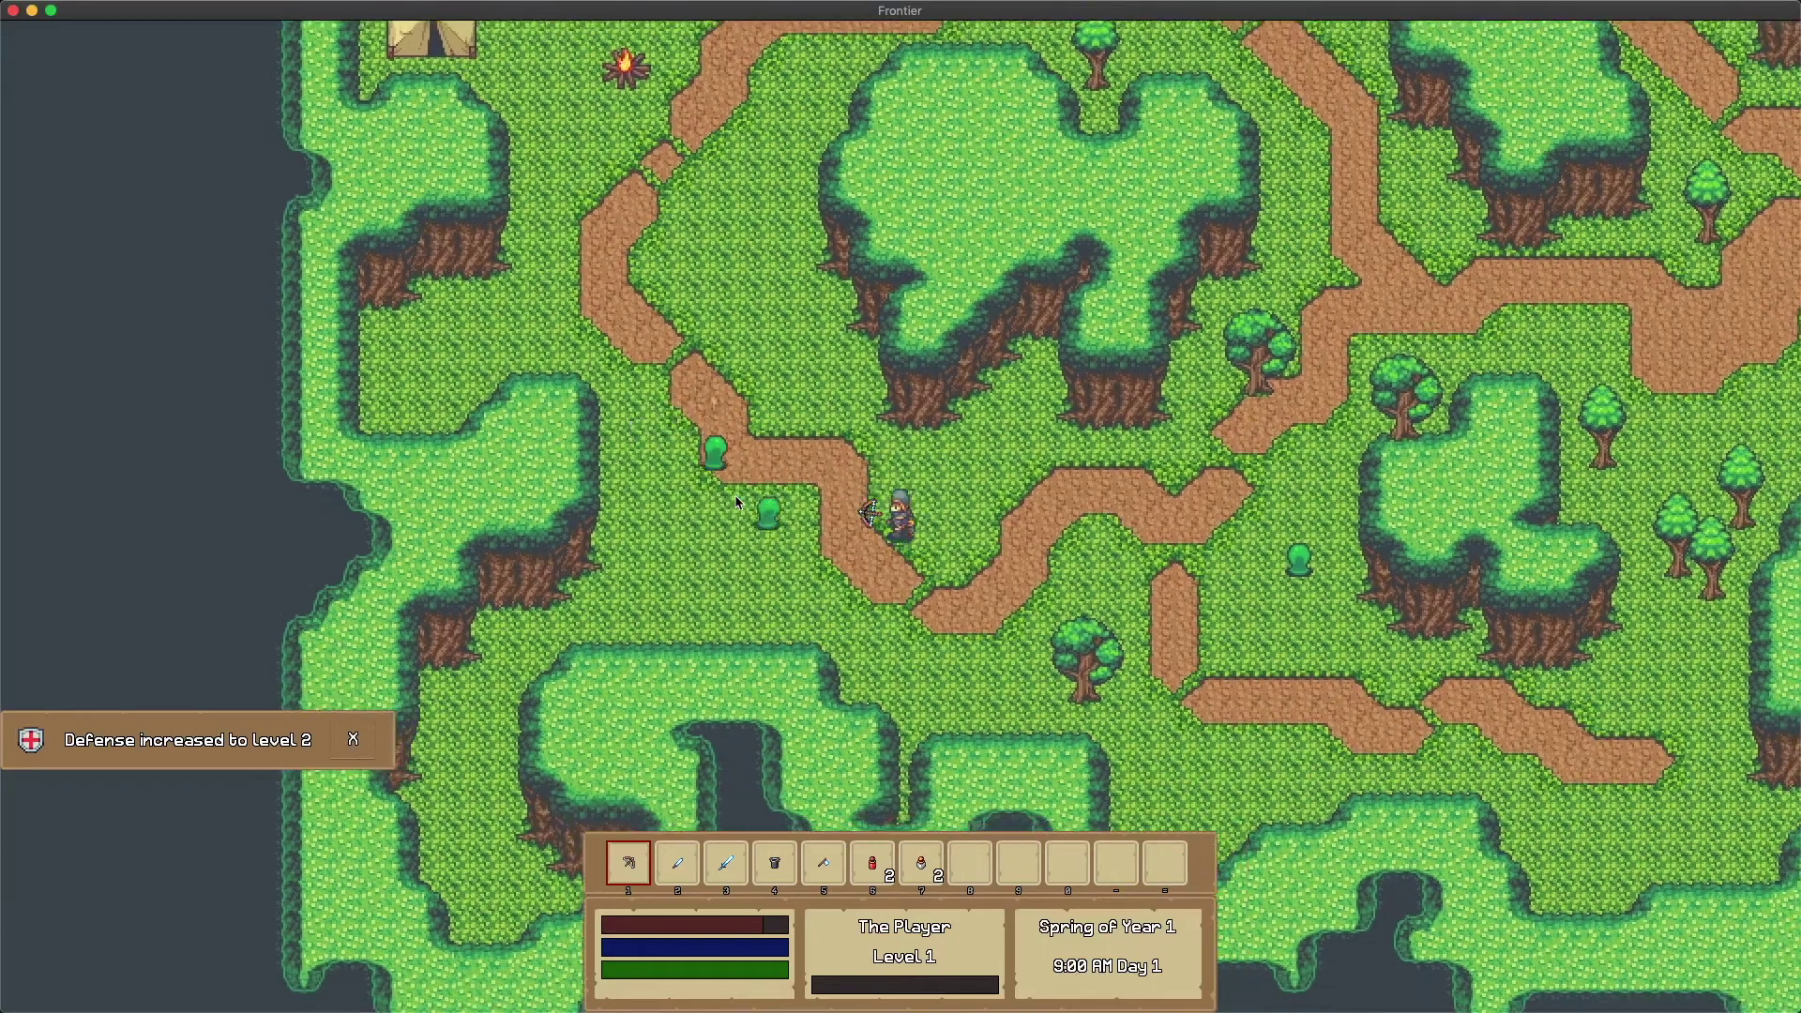
pyautogui.press('d')
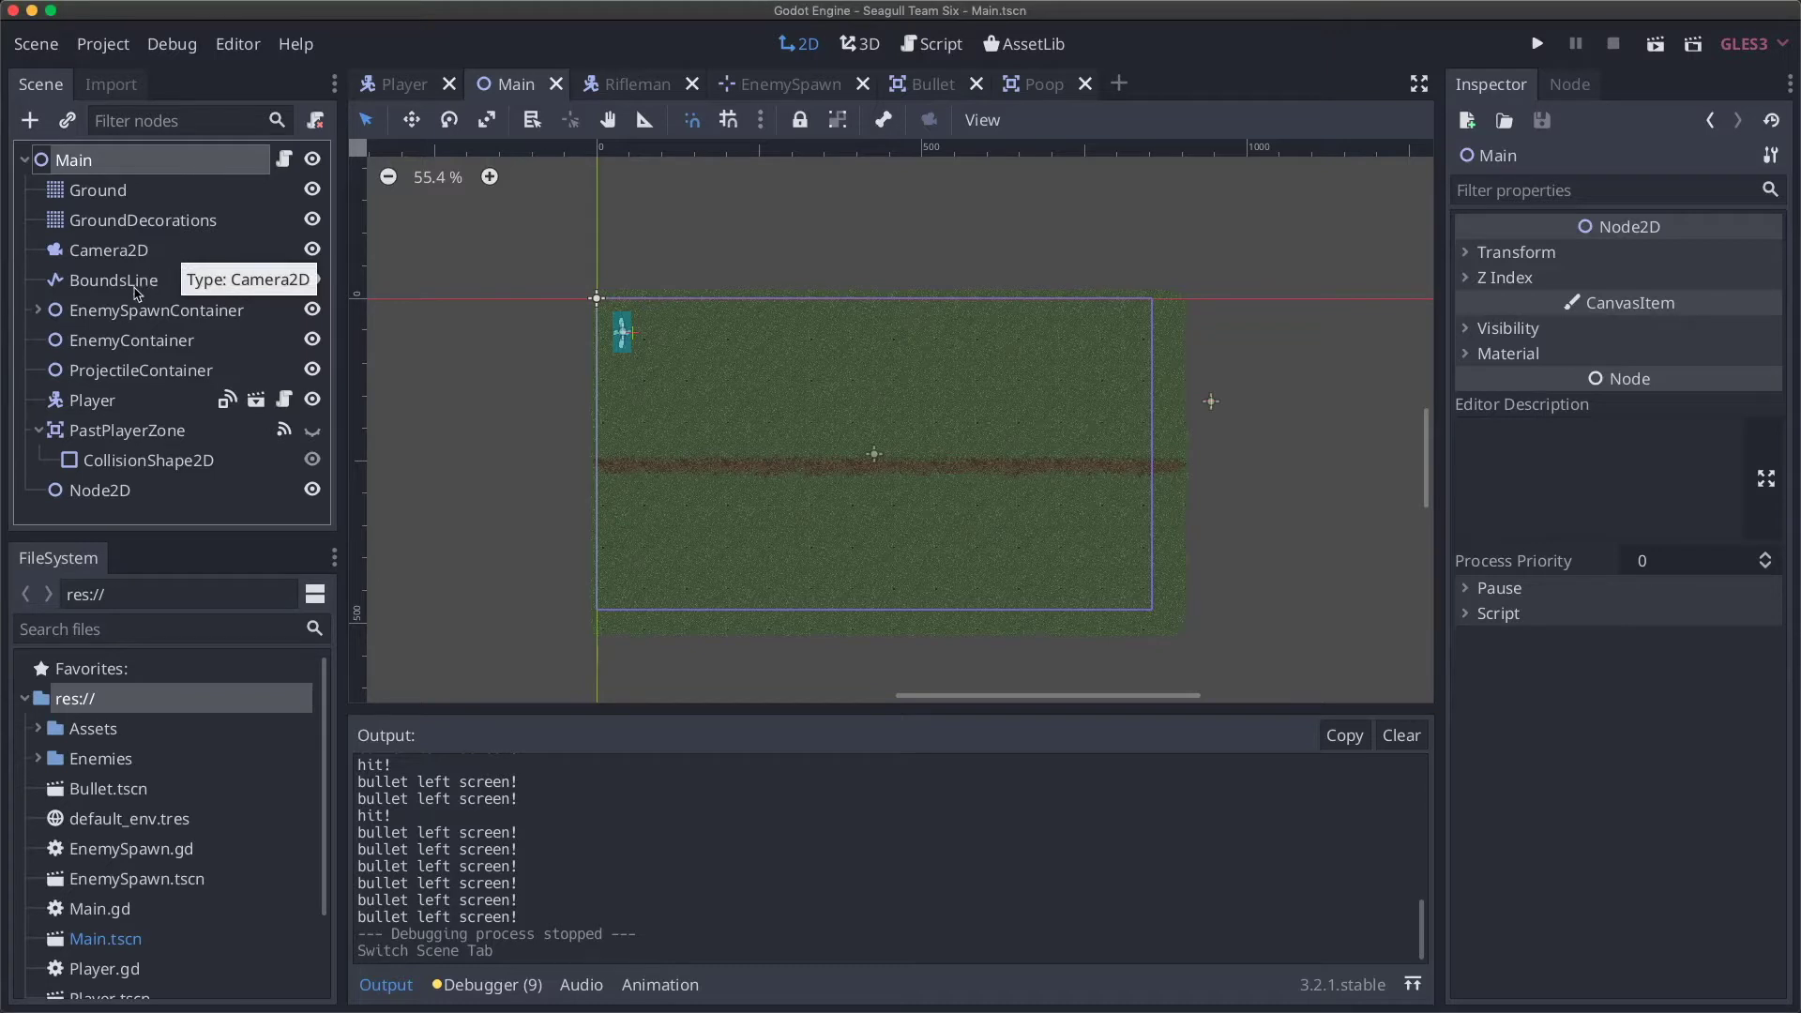
# - Switch to the Godot project Seagull Team Six, inspect the EnemySpawnContainer and Player nodes, and run the game
pyautogui.click(172, 314)
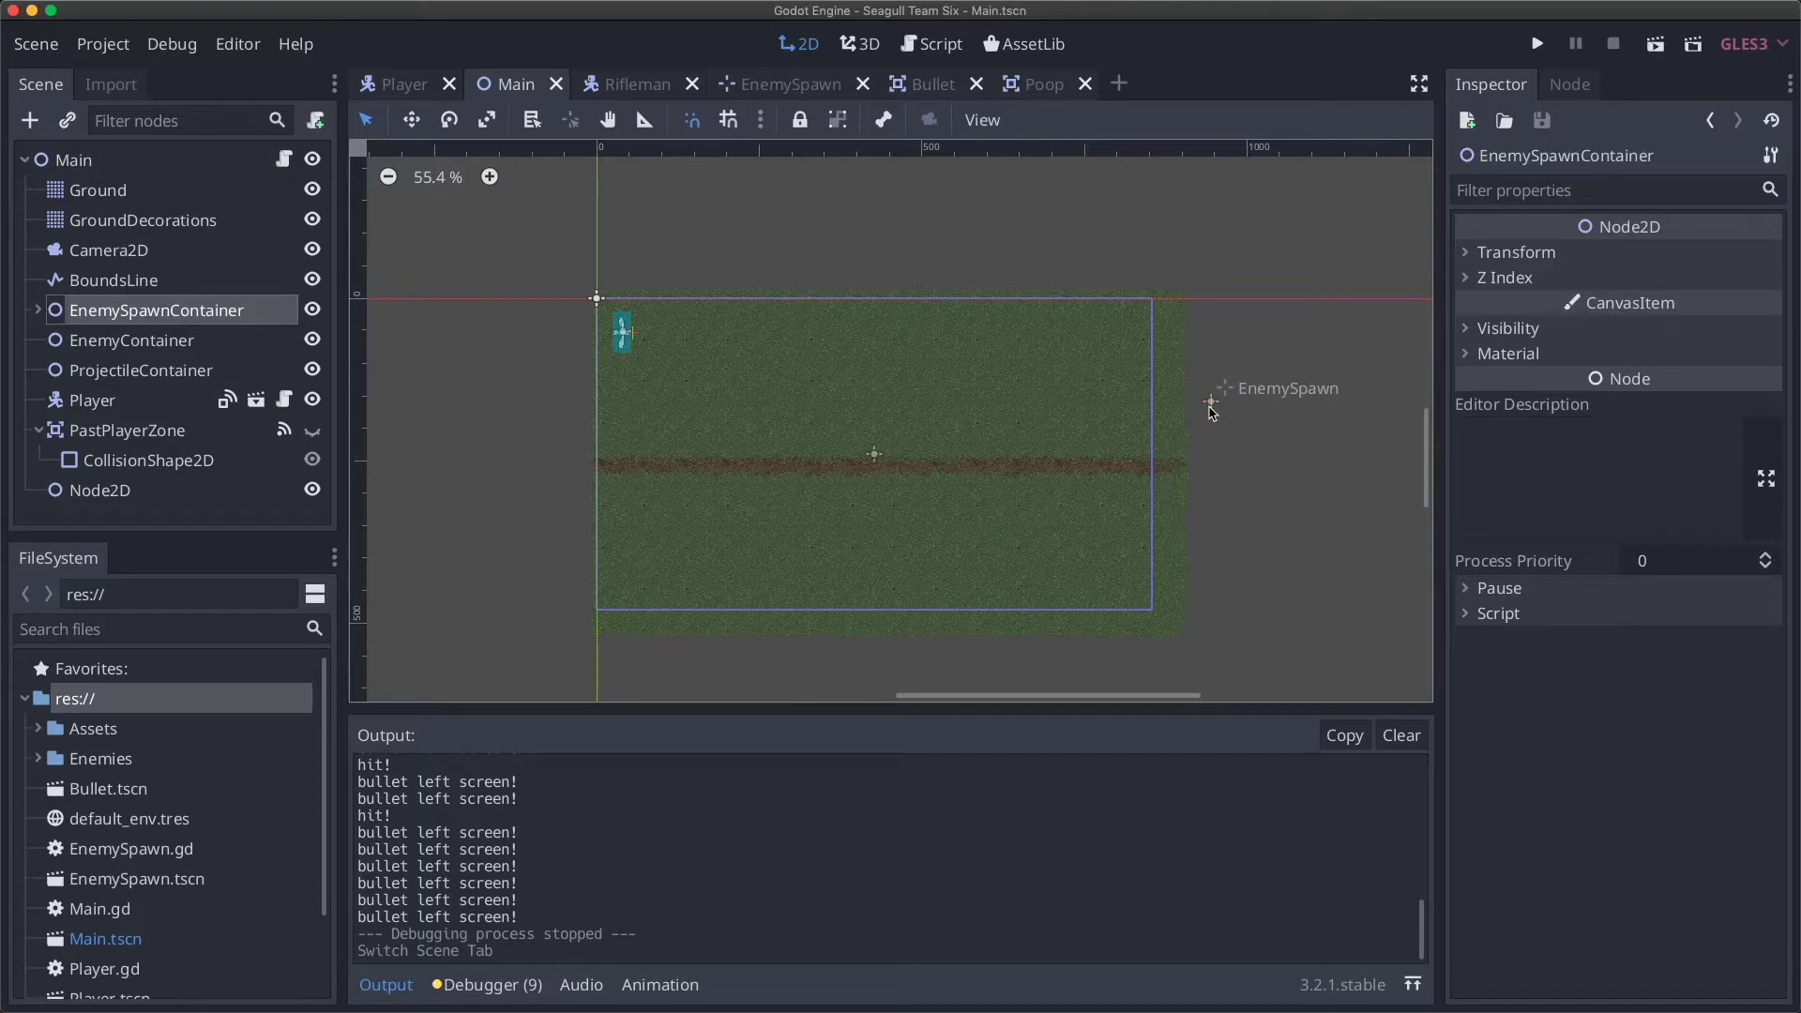
pyautogui.click(99, 403)
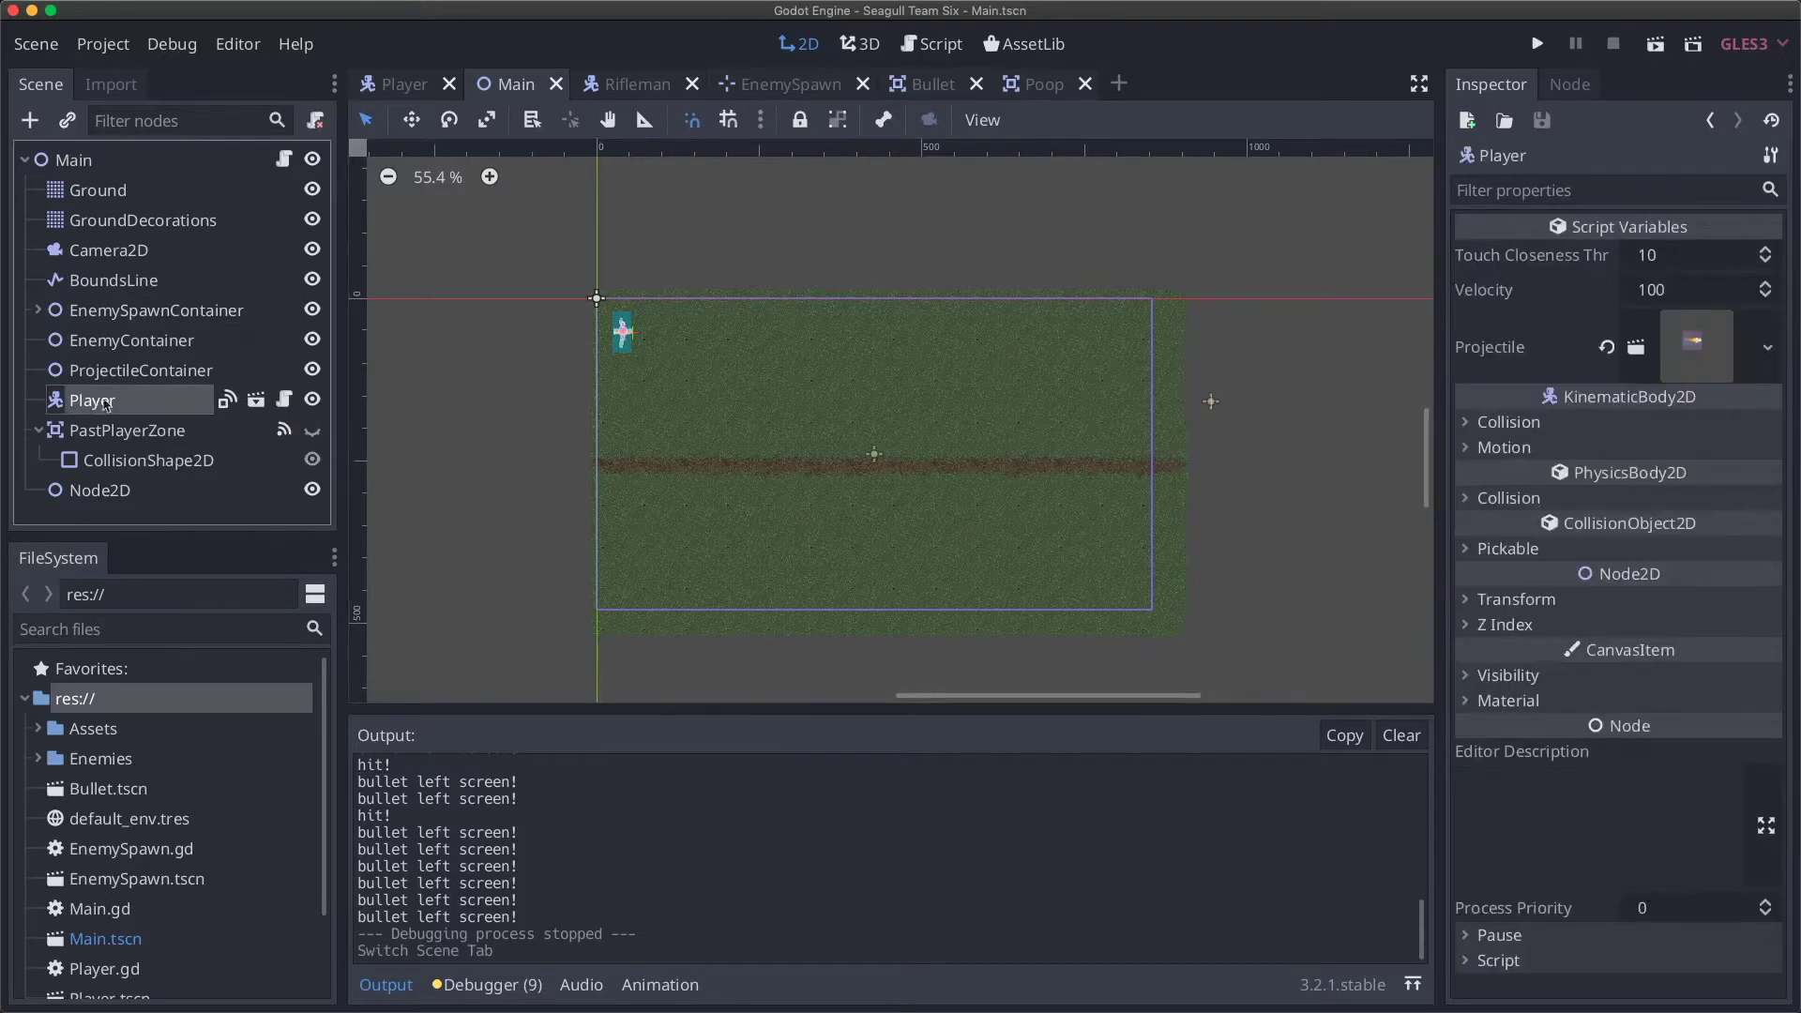
pyautogui.press('super+b')
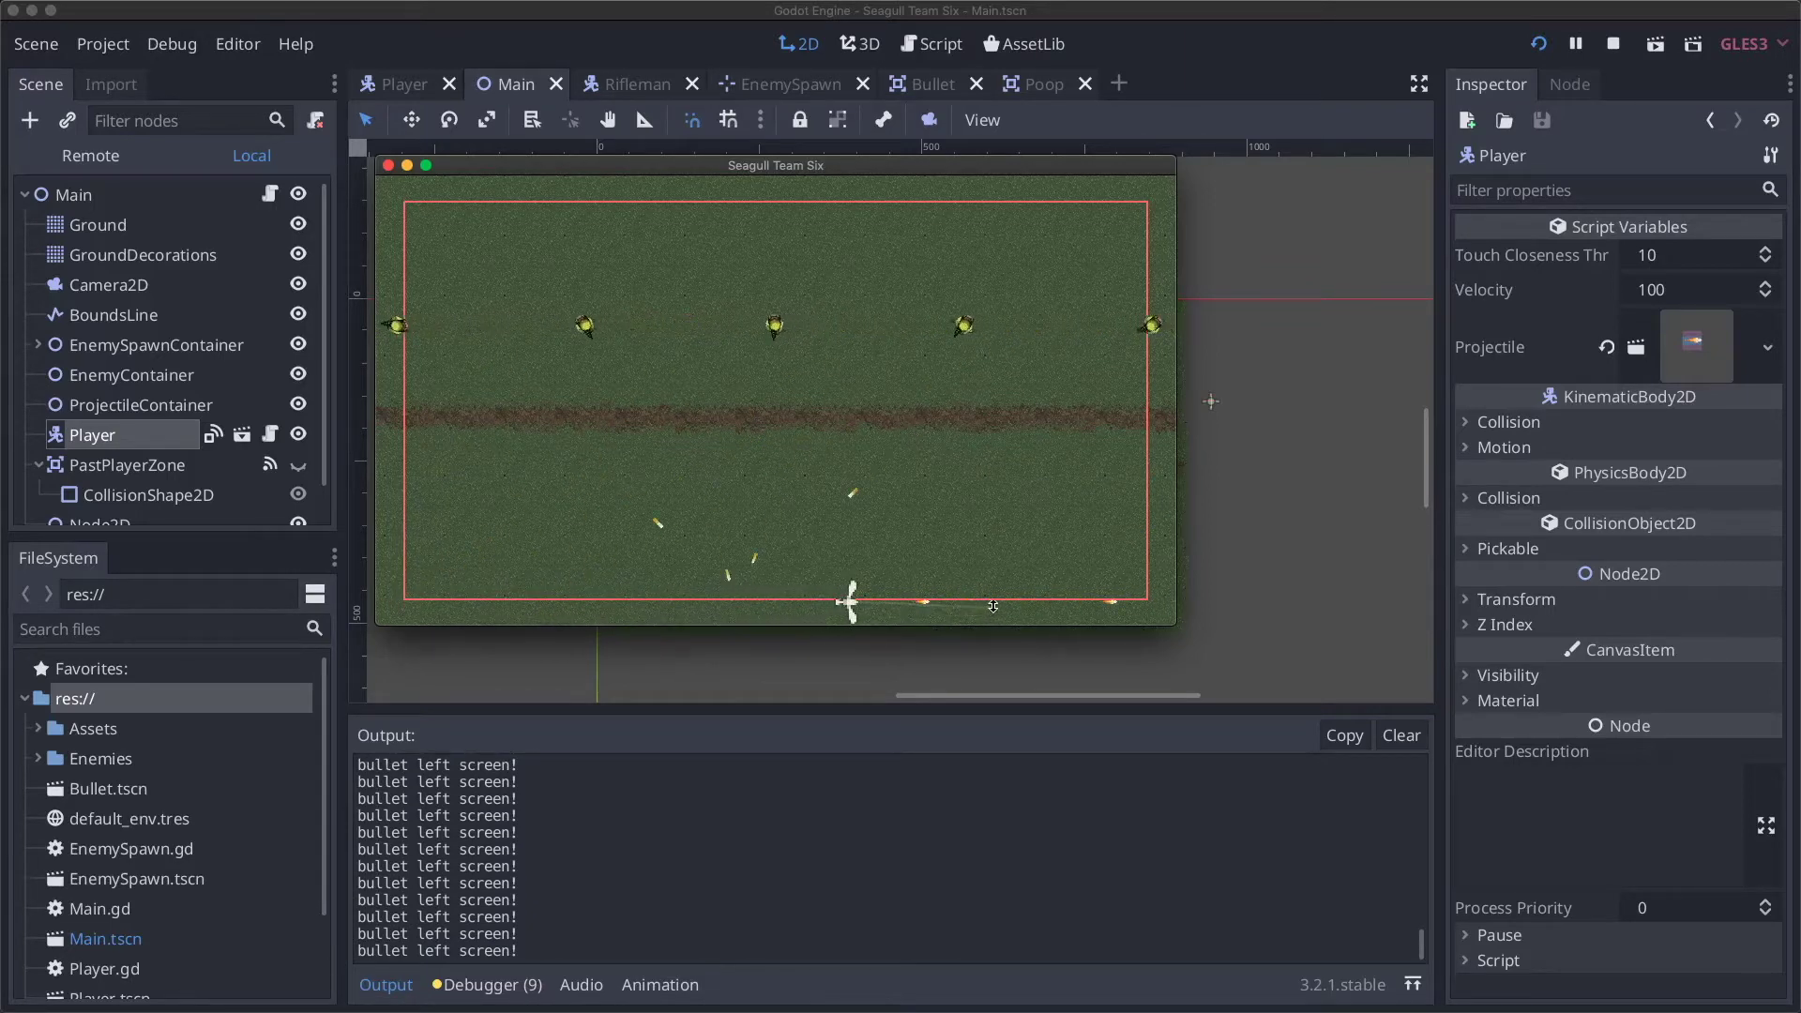
# - Steer the seagull around the lower half of the running game's play area to dodge the enemy bullets
pyautogui.moveTo(713, 457); pyautogui.dragTo(508, 493)
pyautogui.moveTo(561, 407); pyautogui.dragTo(604, 510)
pyautogui.moveTo(674, 560); pyautogui.dragTo(484, 545)
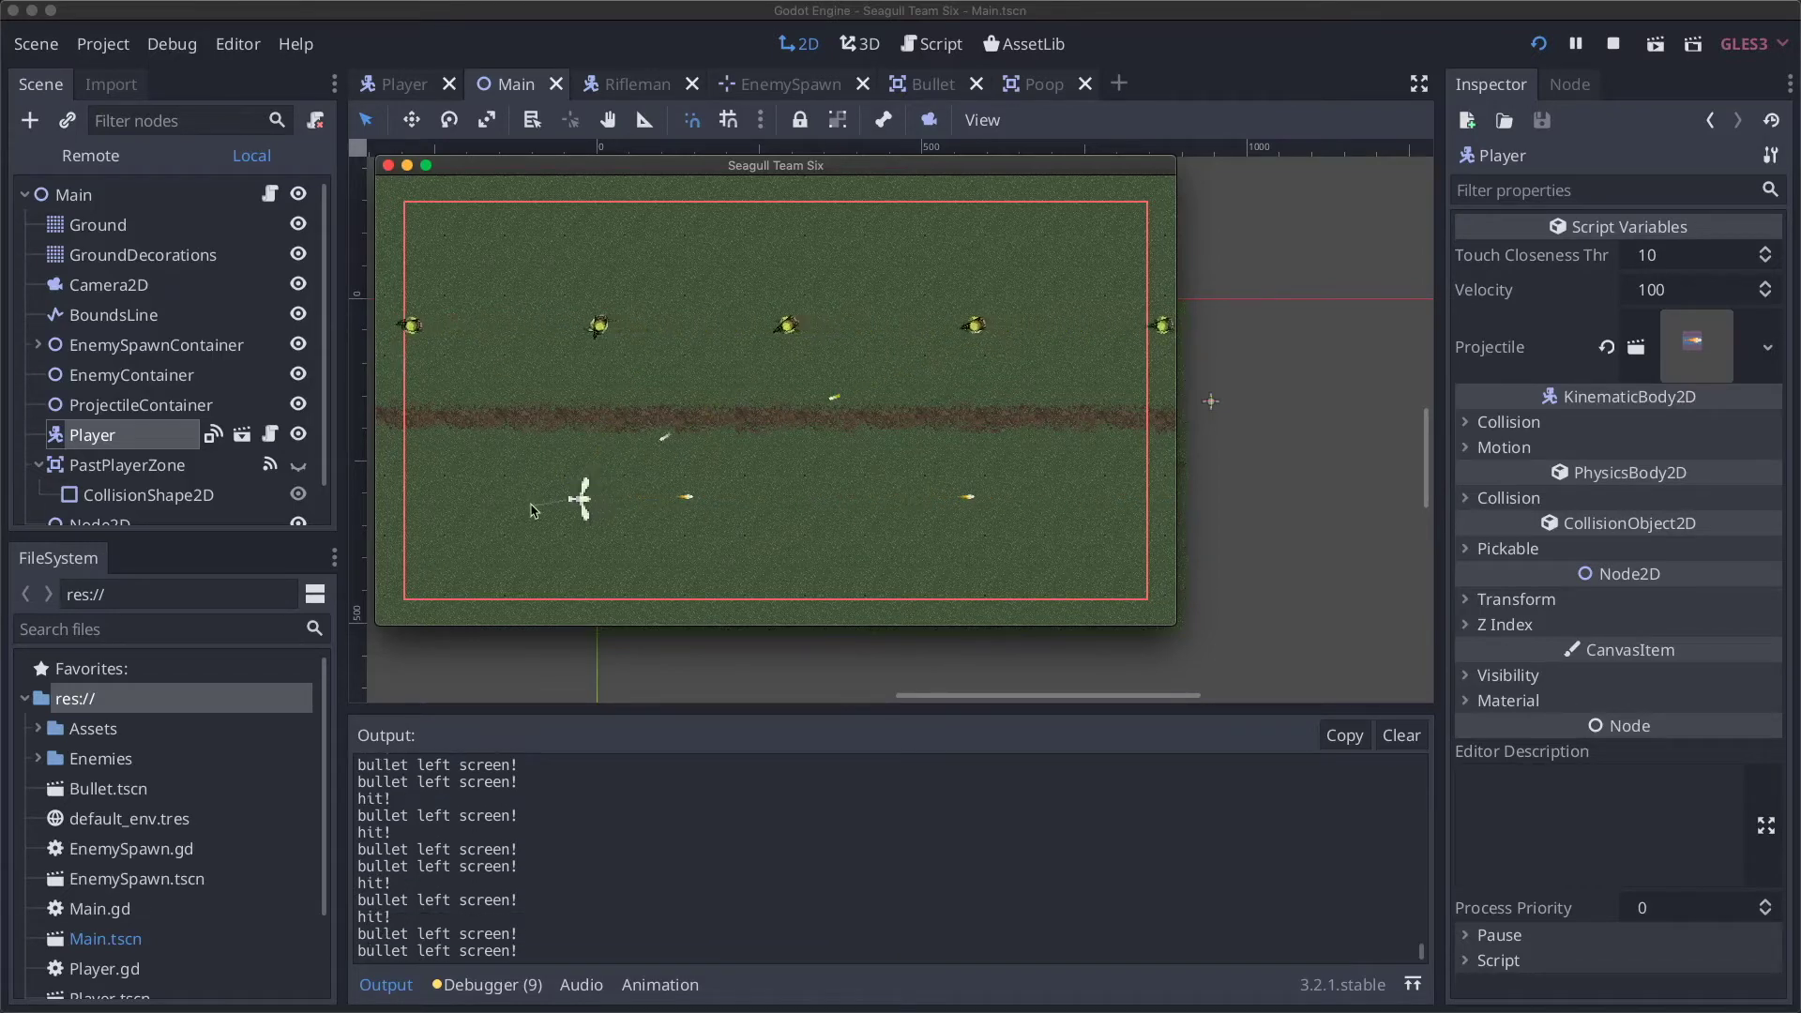
pyautogui.moveTo(530, 510); pyautogui.dragTo(435, 575)
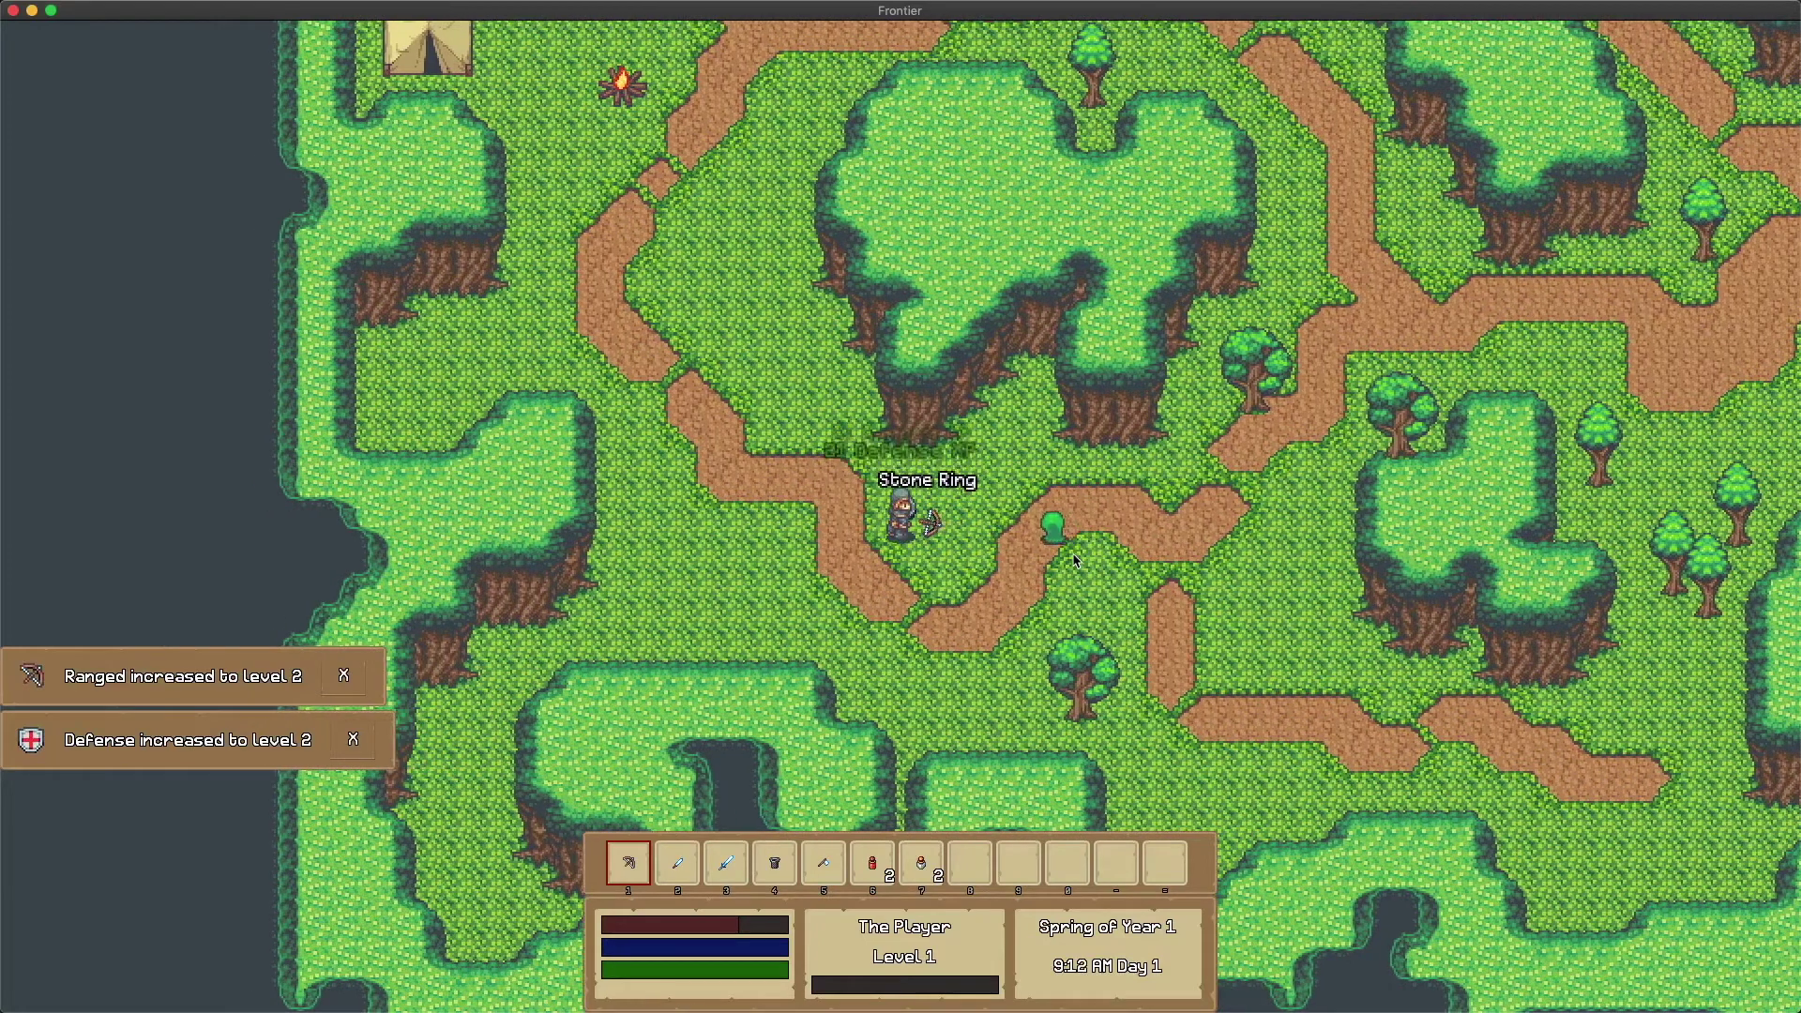
# - Switch to Frontier, pick up the dropped Stone Ring and shoot at the green slime near the dirt path
pyautogui.press('w')
pyautogui.press('s')
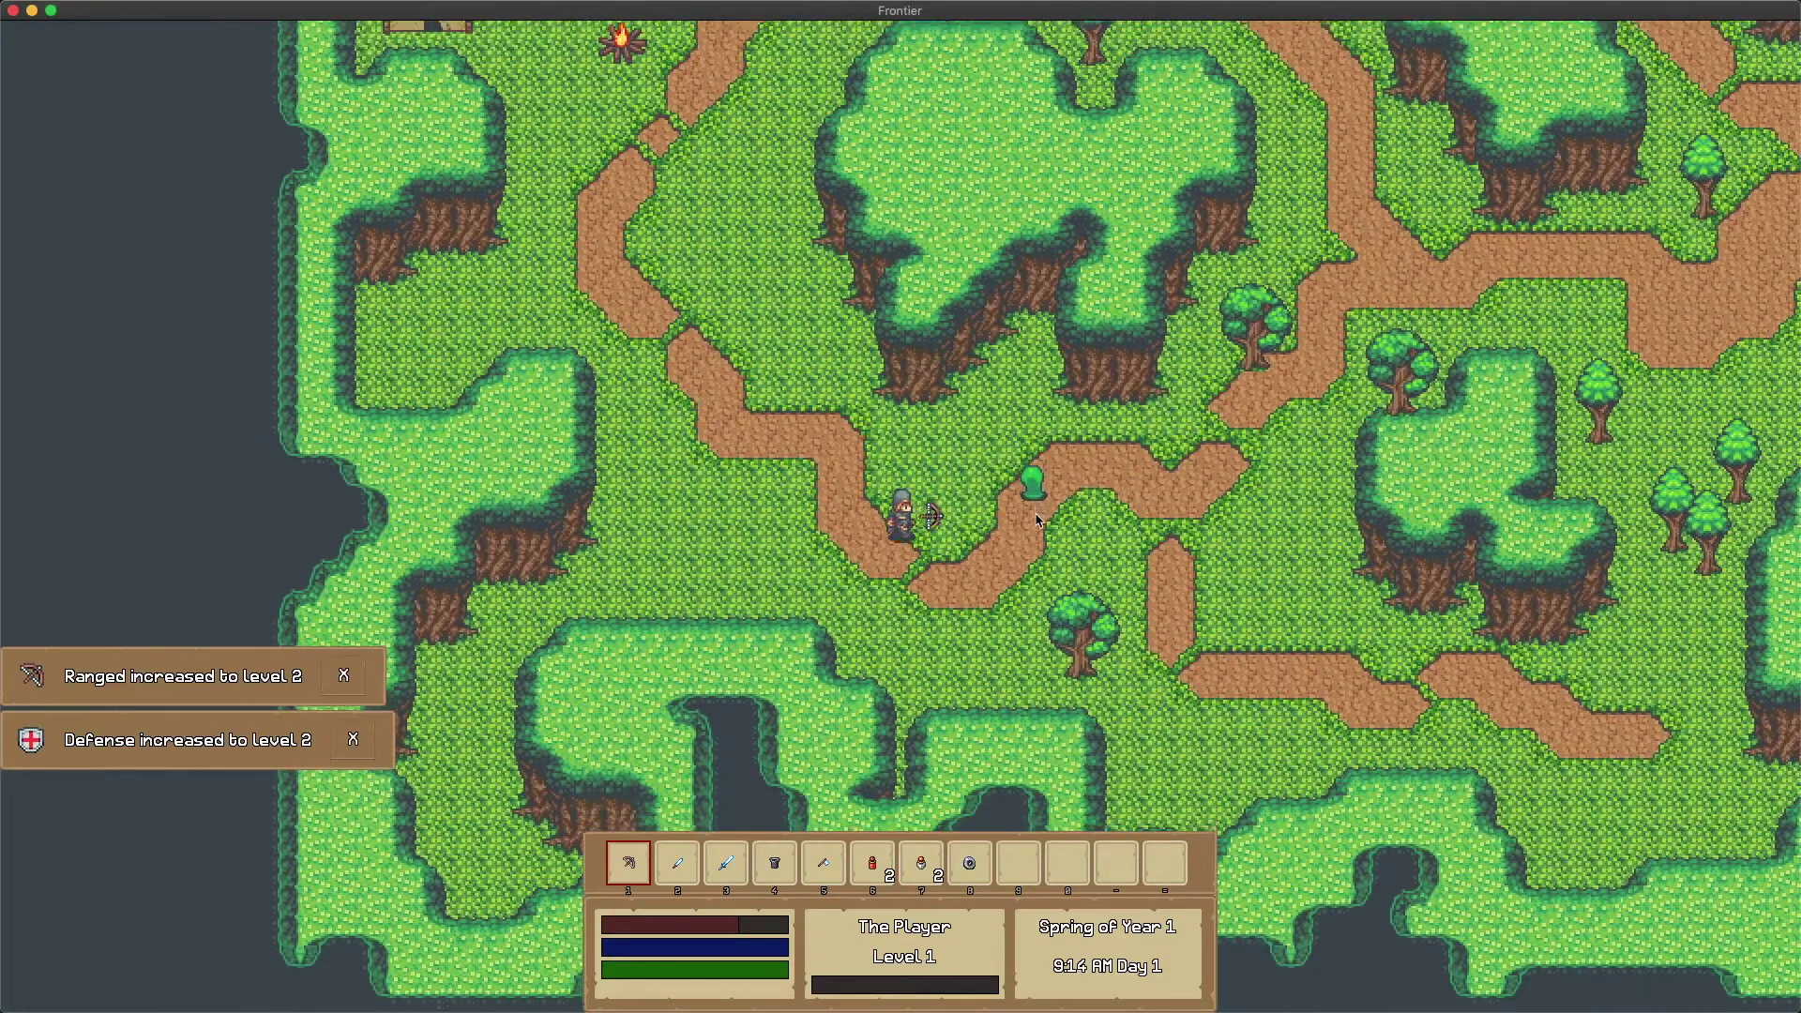
pyautogui.press('a')
pyautogui.click(1054, 519)
pyautogui.click(1072, 494)
pyautogui.press('d')
pyautogui.press('a')
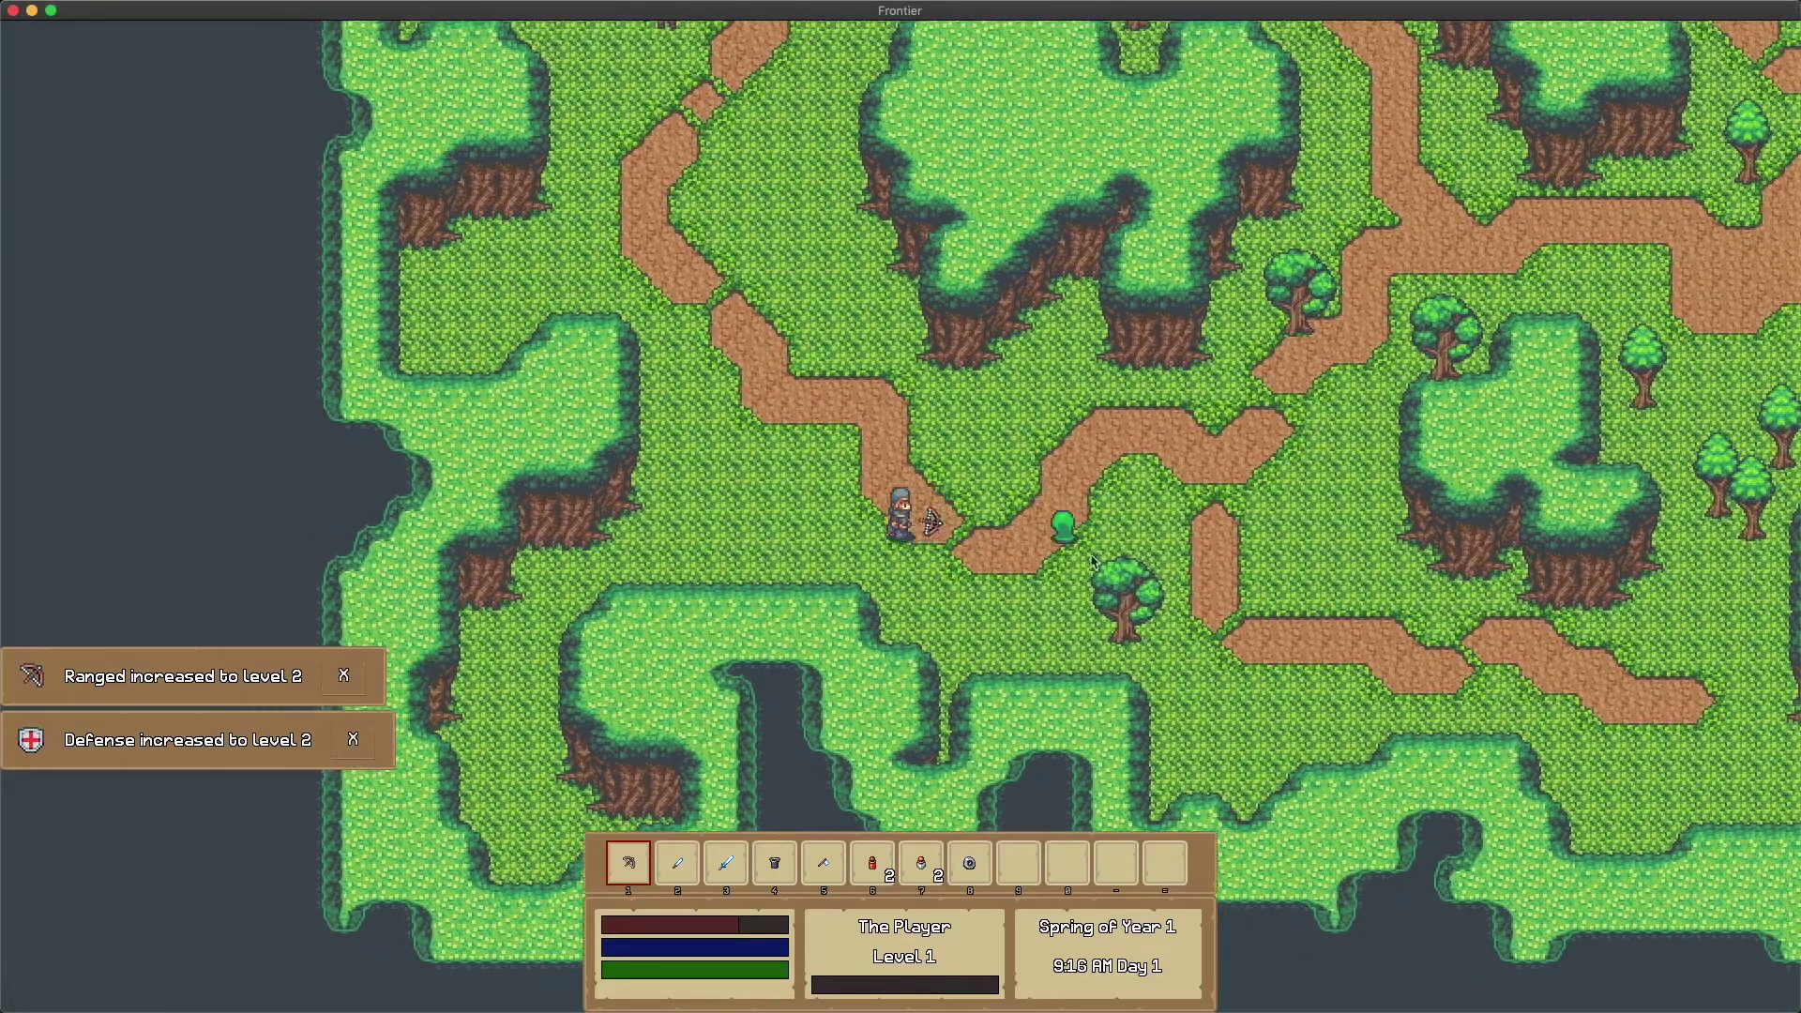
pyautogui.click(1088, 515)
pyautogui.press('d')
# - Open the character's skills and view the Ranged skill's details
pyautogui.press('i')
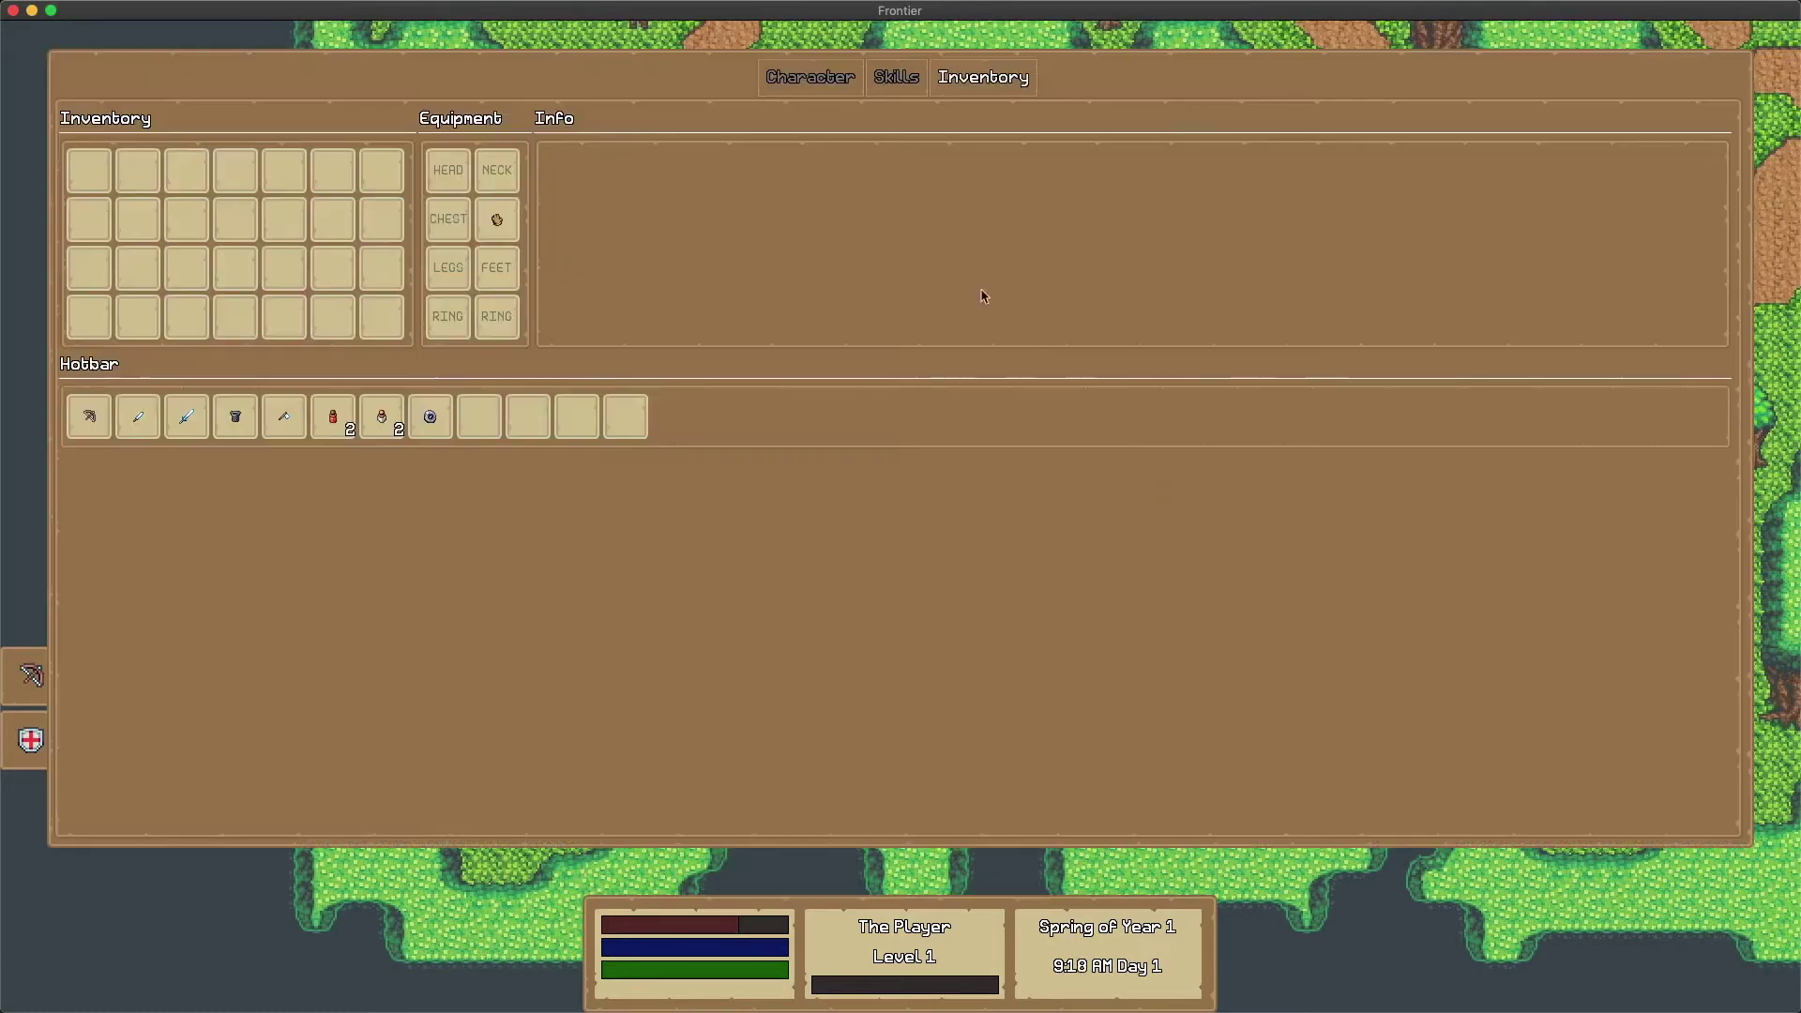
pyautogui.click(898, 86)
pyautogui.click(490, 173)
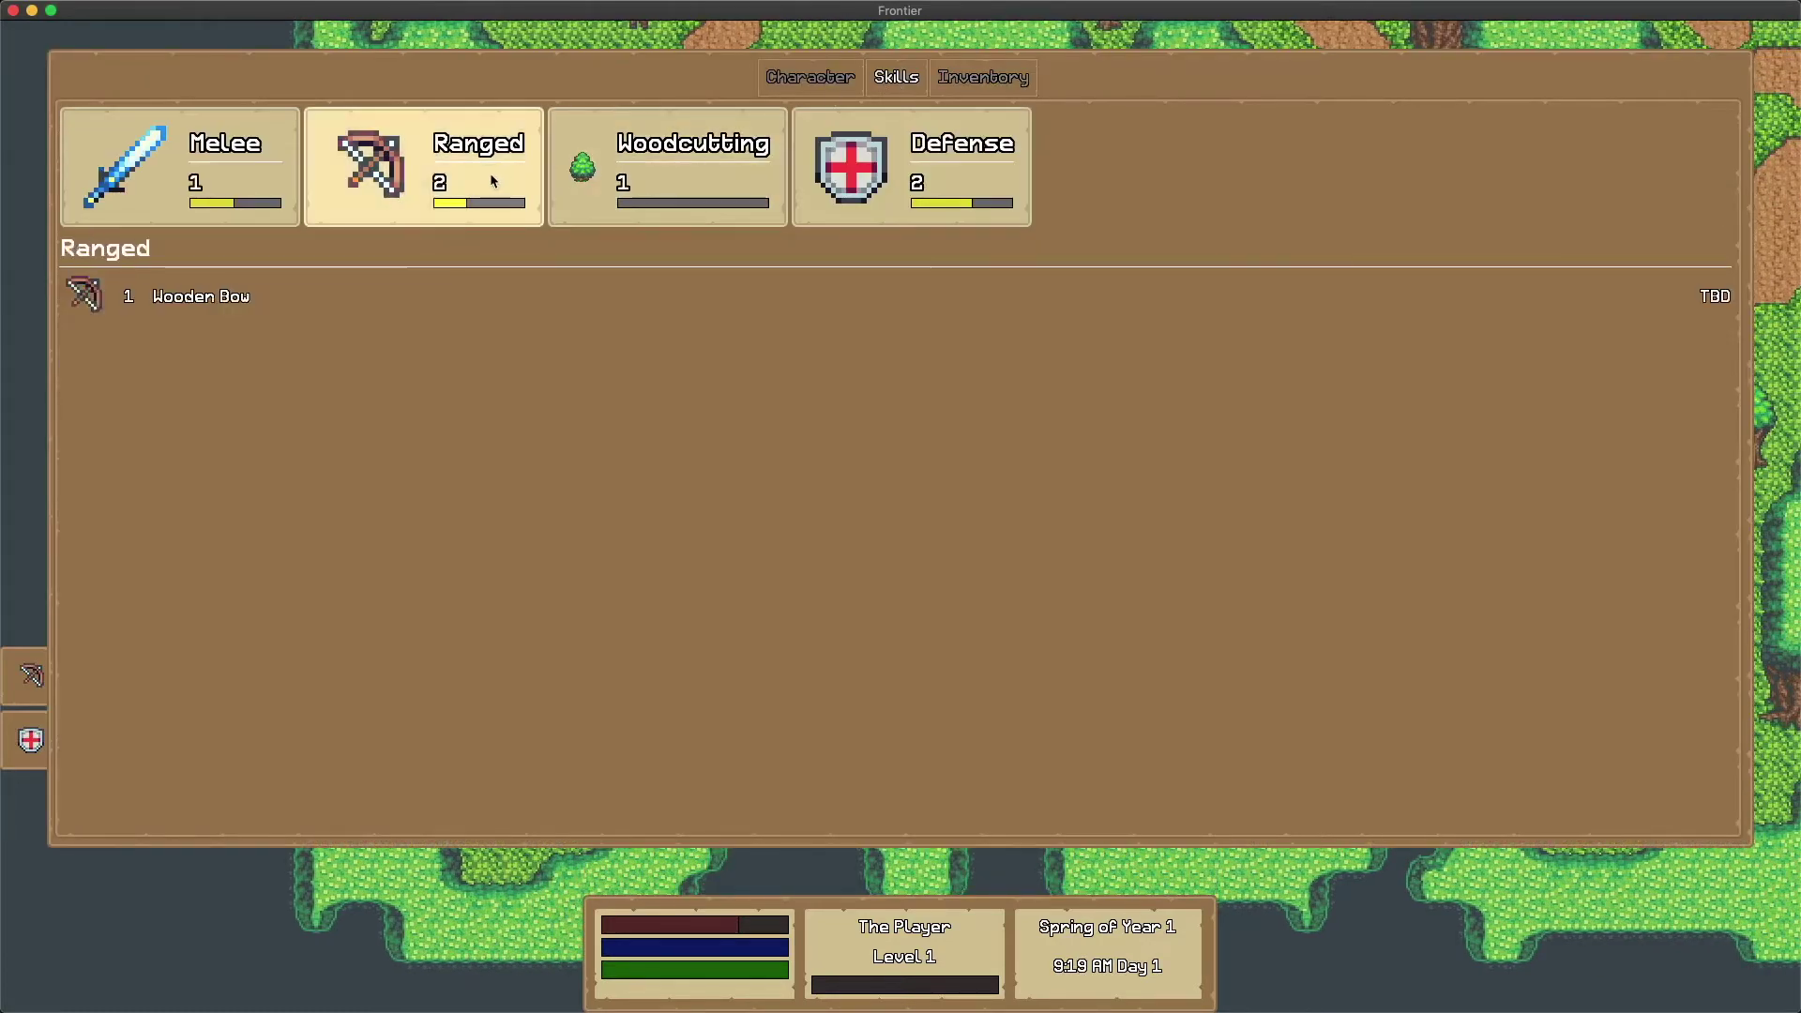
# - Equip the Stone Ring from the hotbar in the character's first ring slot
pyautogui.click(981, 77)
pyautogui.moveTo(429, 413)
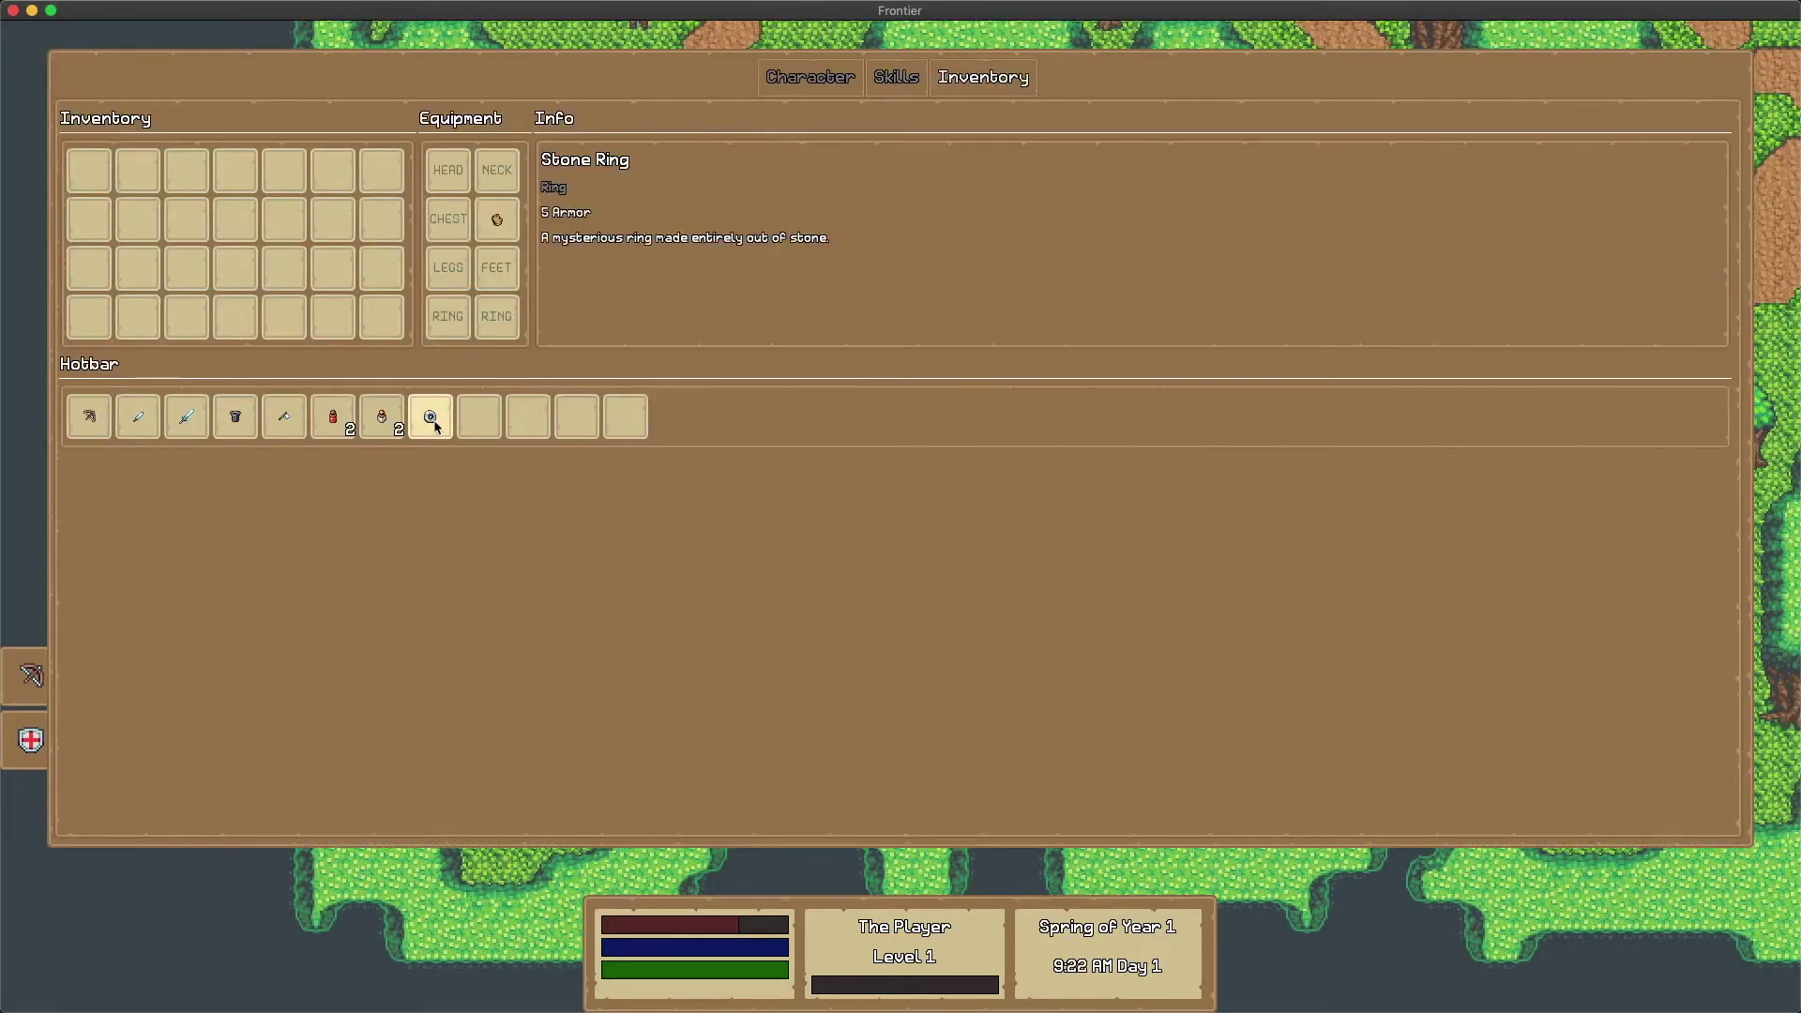
pyautogui.moveTo(434, 424); pyautogui.dragTo(465, 332)
# - Consume a Small Health Potion, close the inventory, ready the remaining potion and walk north-west
pyautogui.moveTo(317, 427)
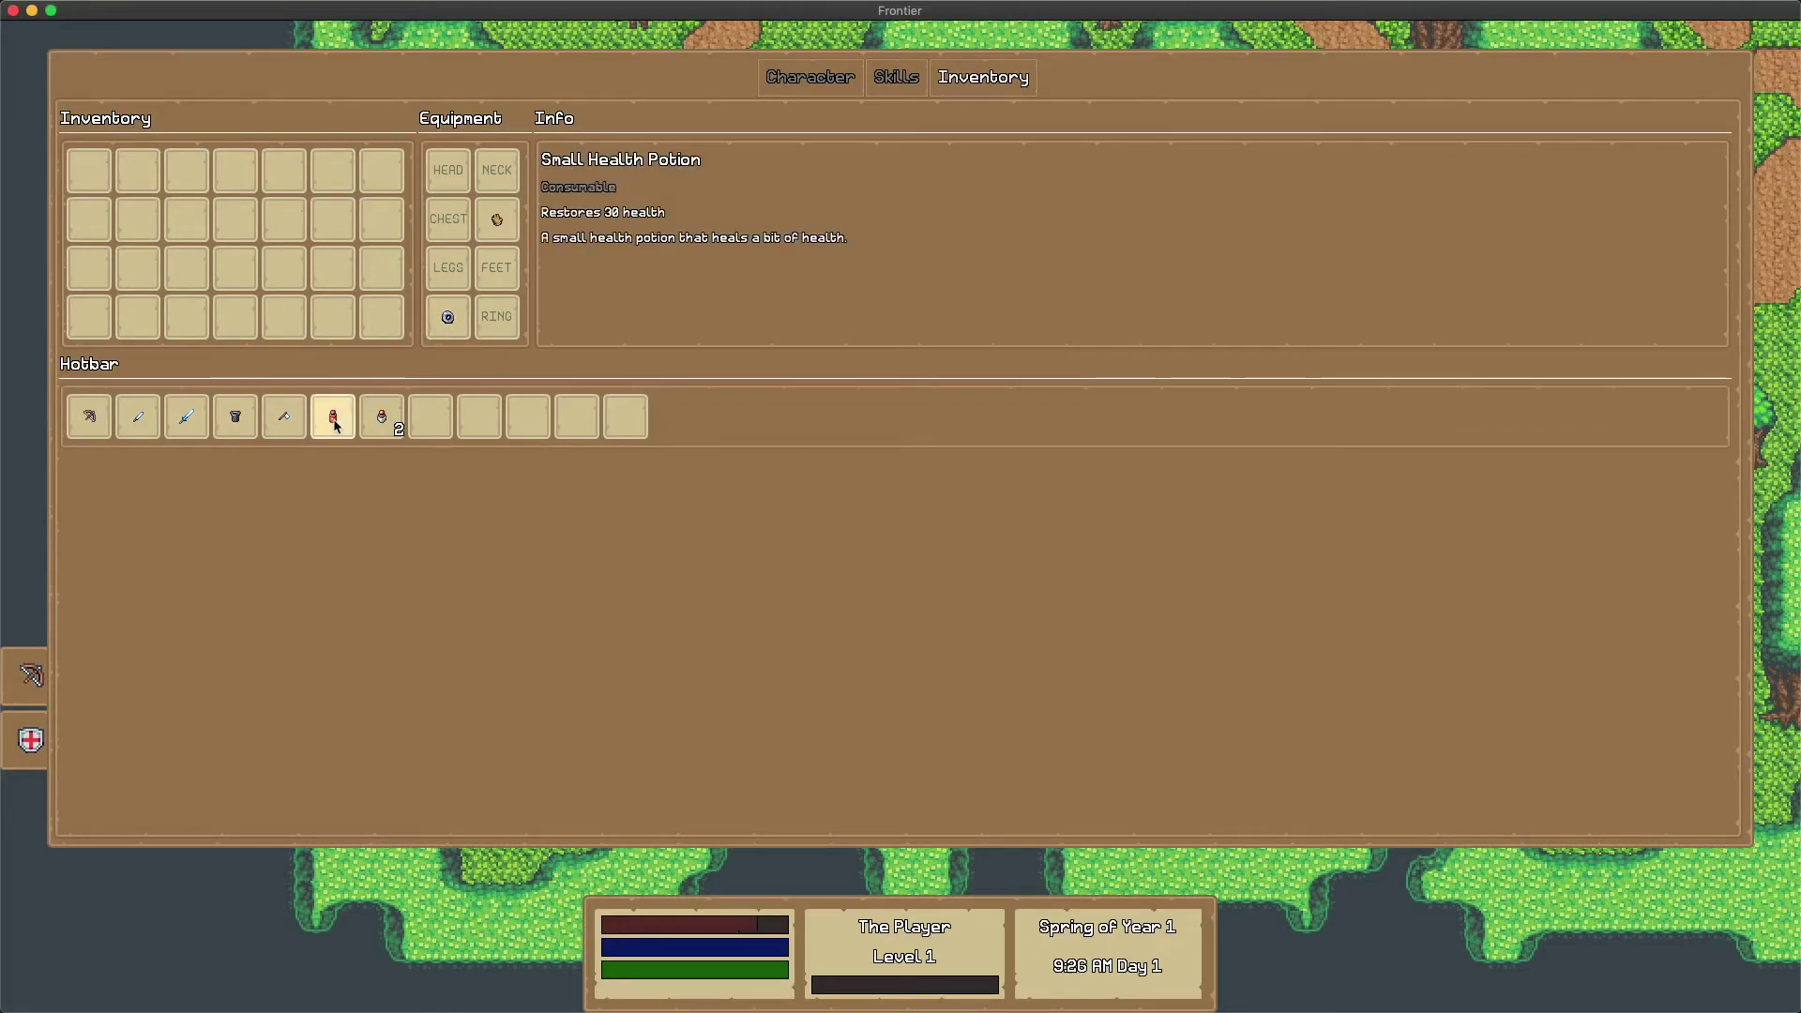
pyautogui.press('Escape')
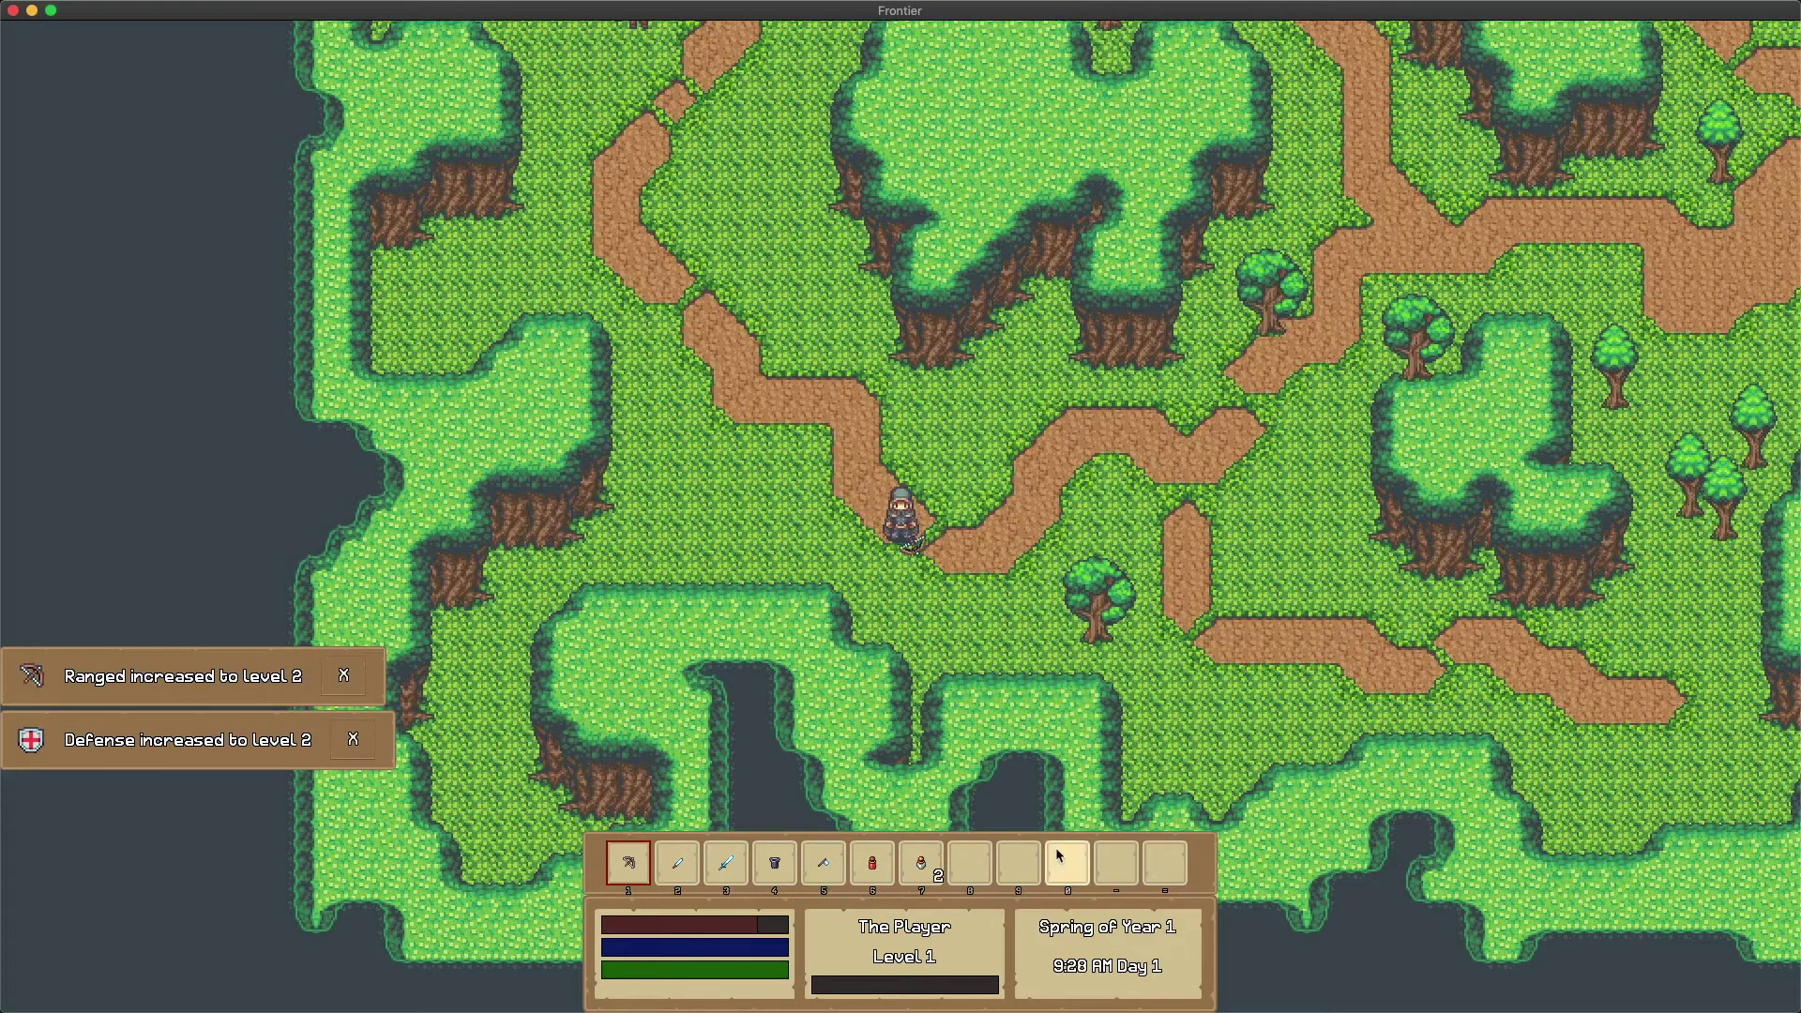
pyautogui.press('6')
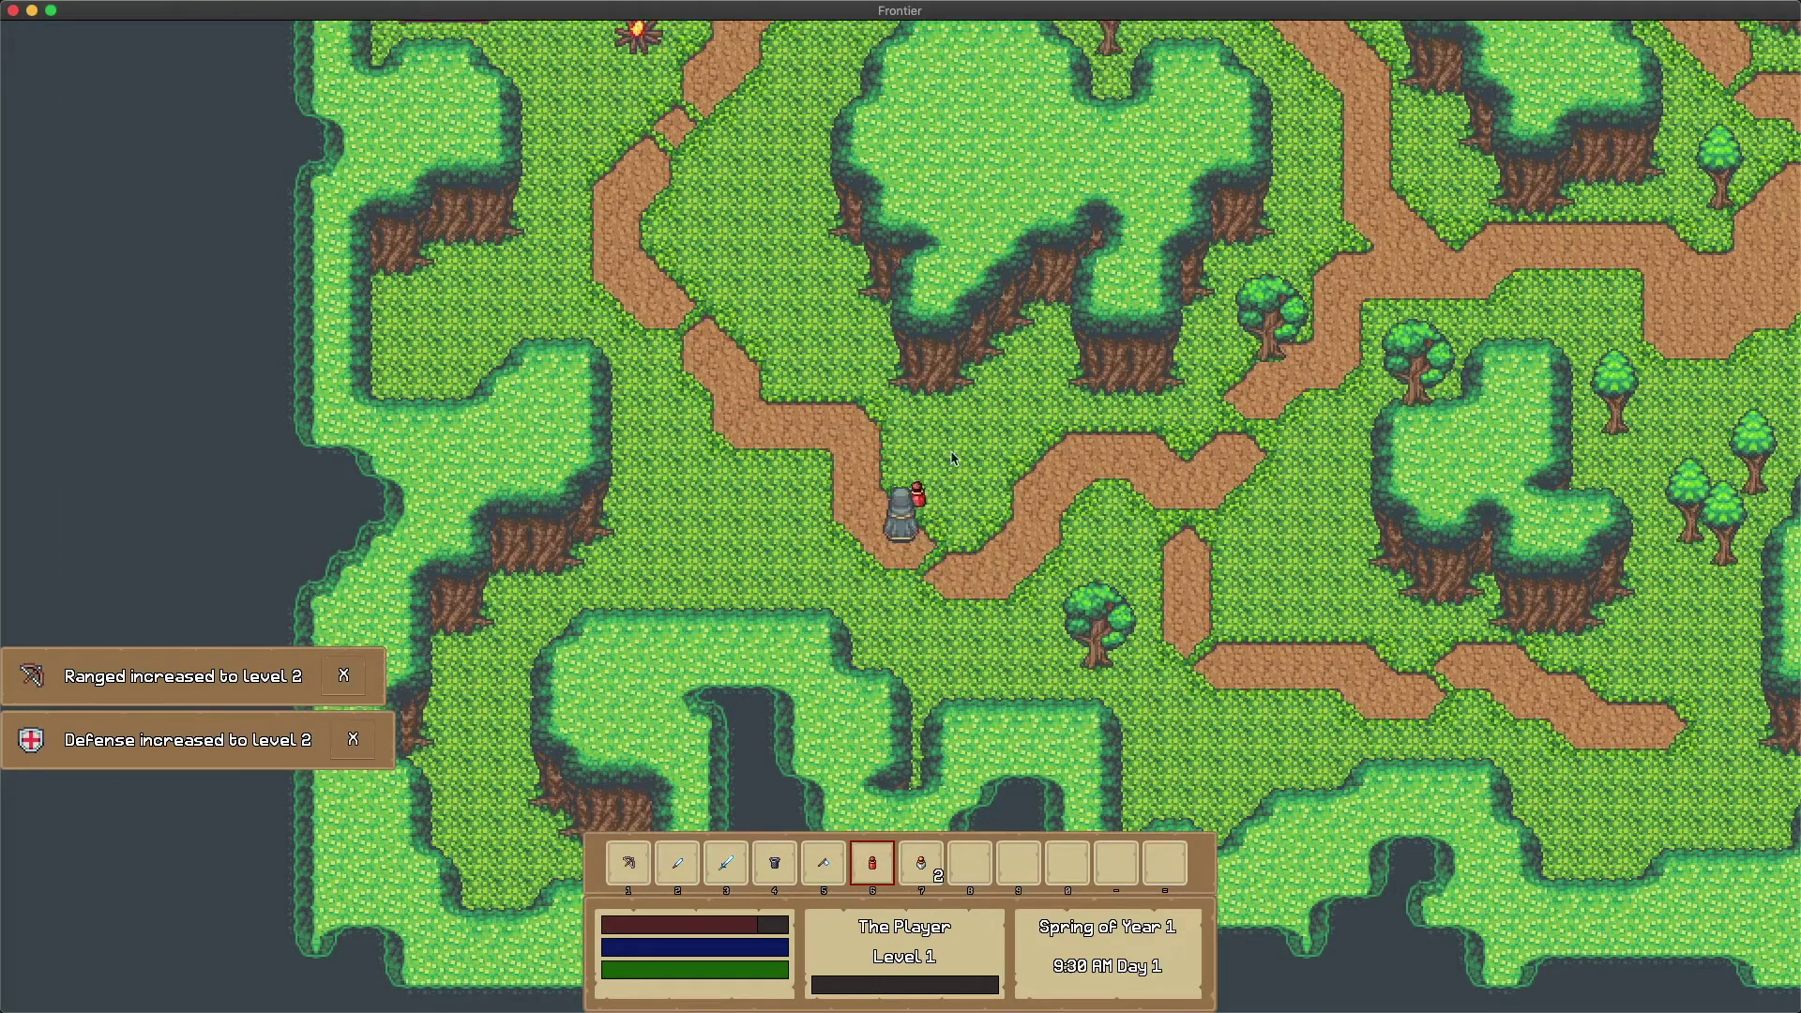
pyautogui.hotkey('w', 'a')
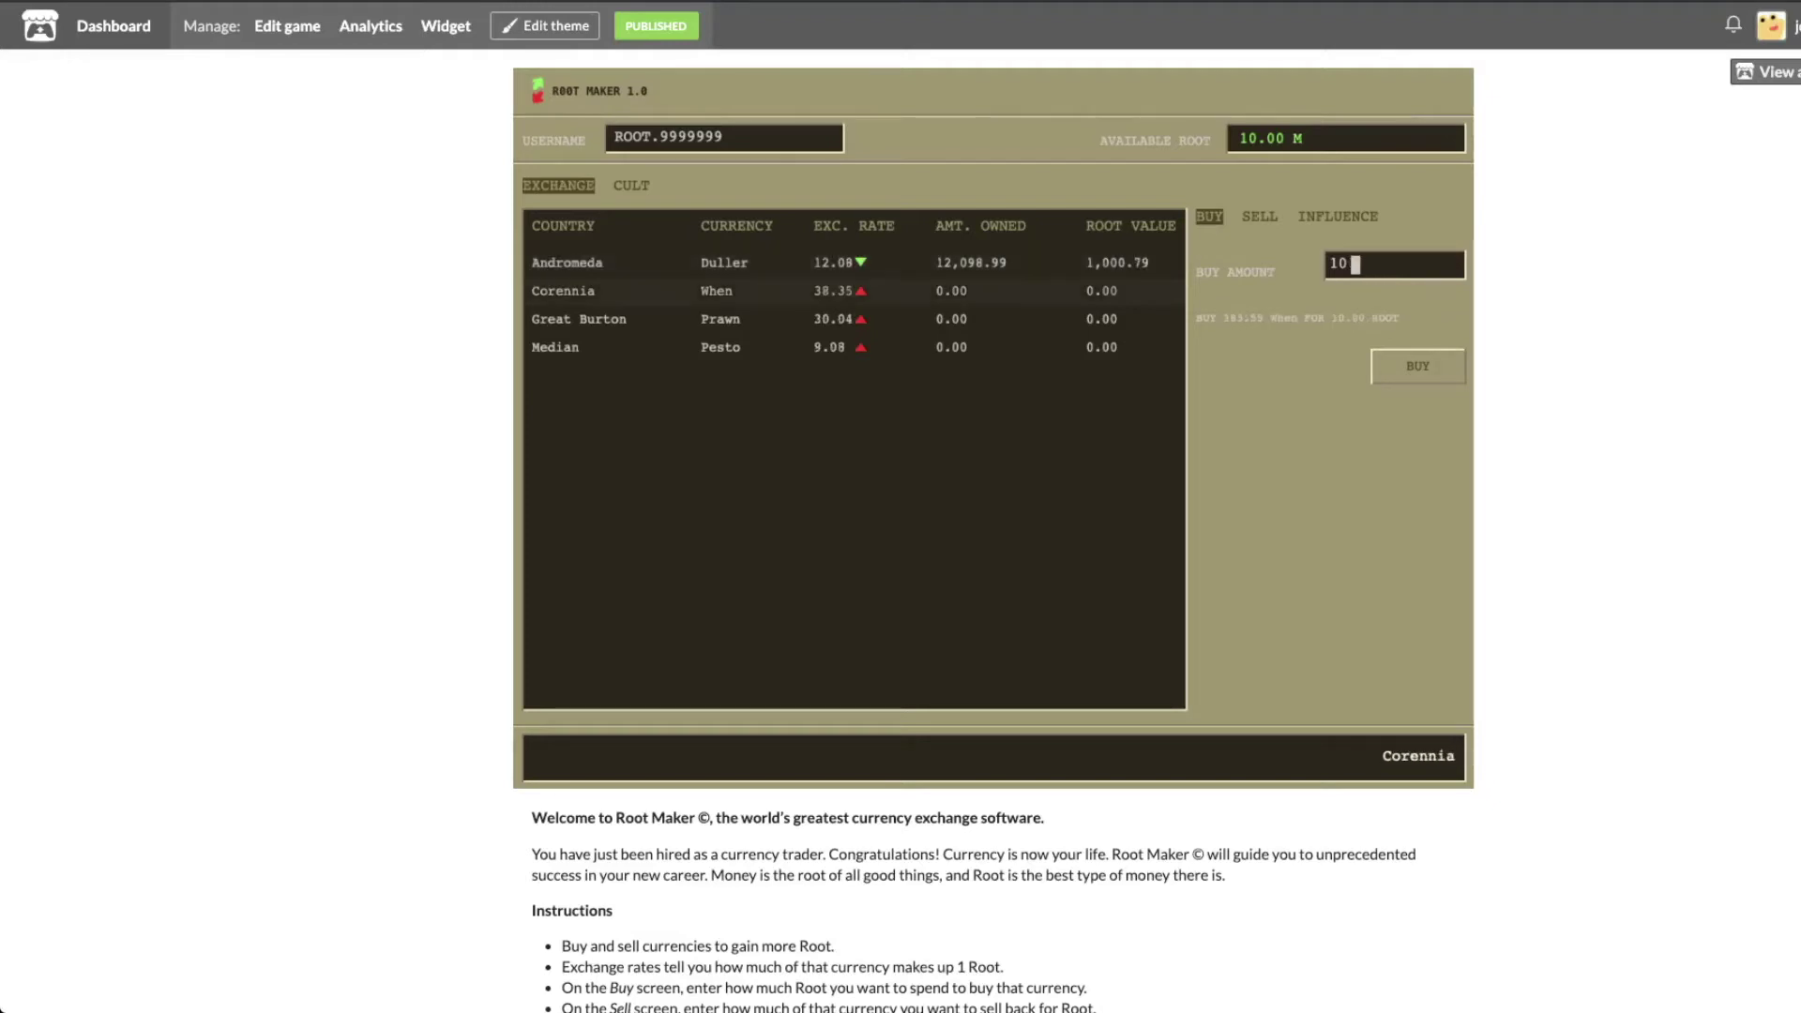
# - Switch to Root Maker, buy 500 Root worth of Corennia's When and rig Corennia's election for 100,000
pyautogui.write('500')
pyautogui.press('Return')
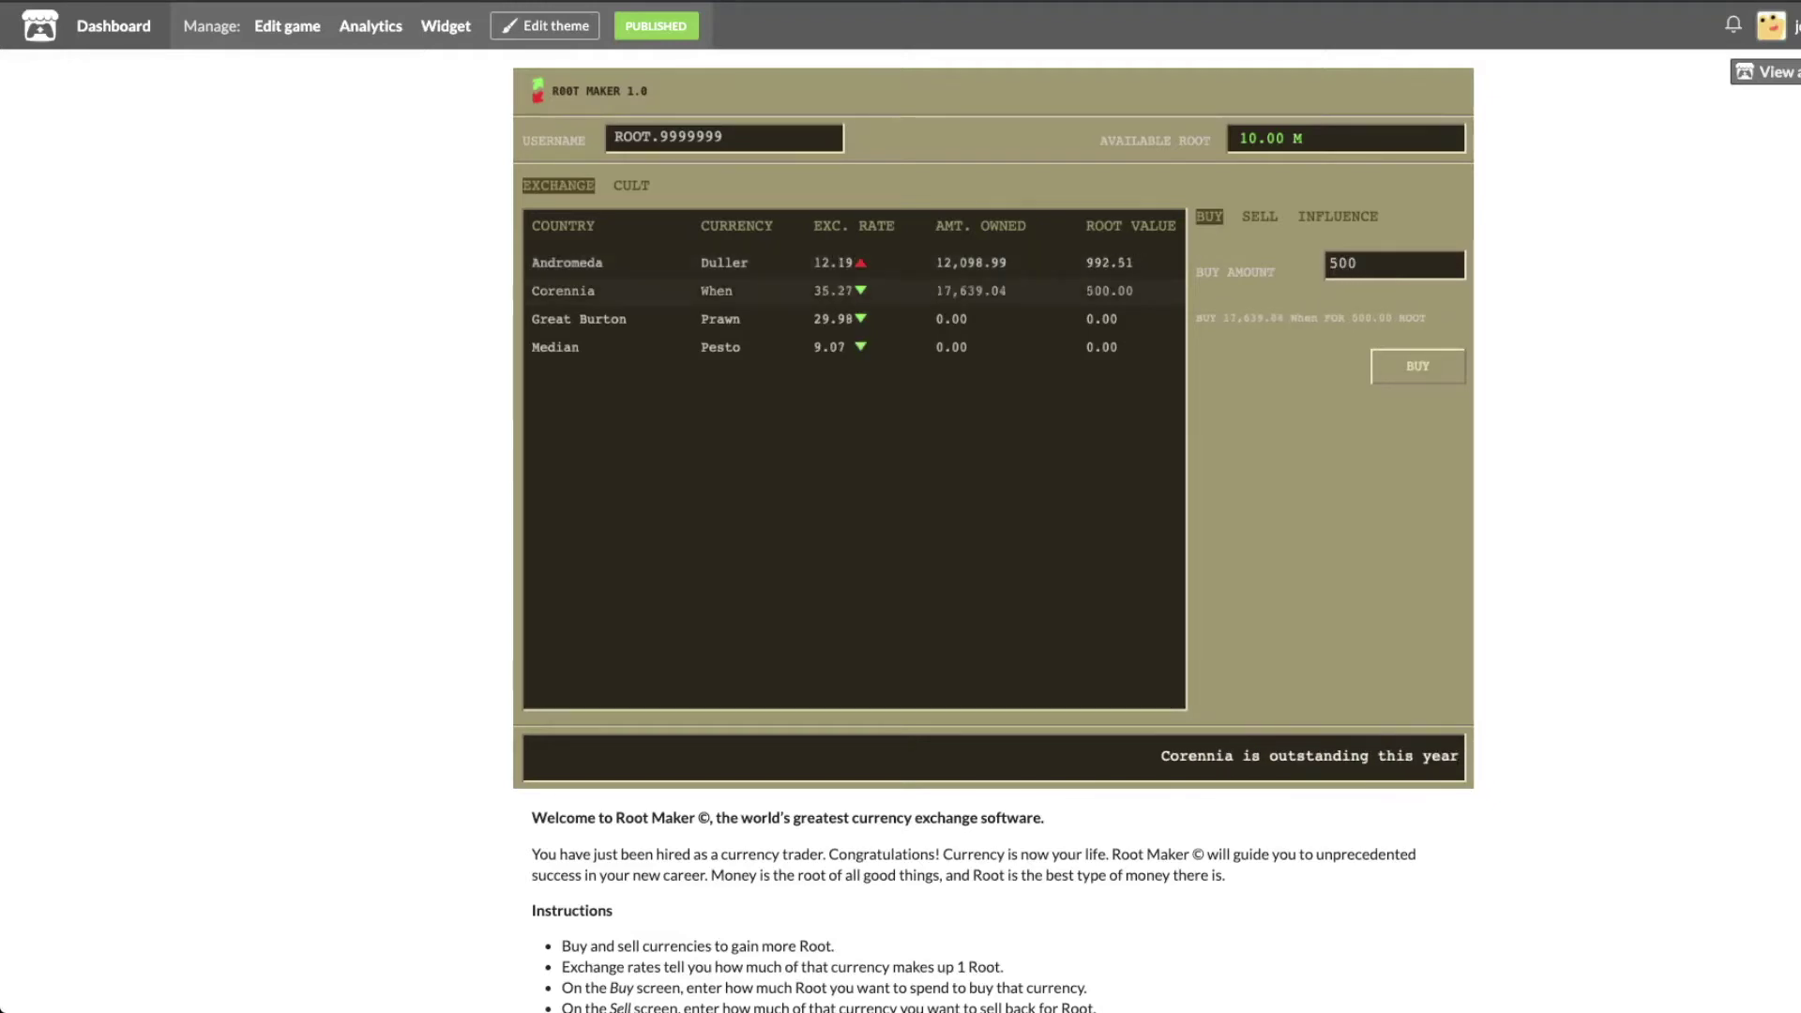
pyautogui.click(1337, 216)
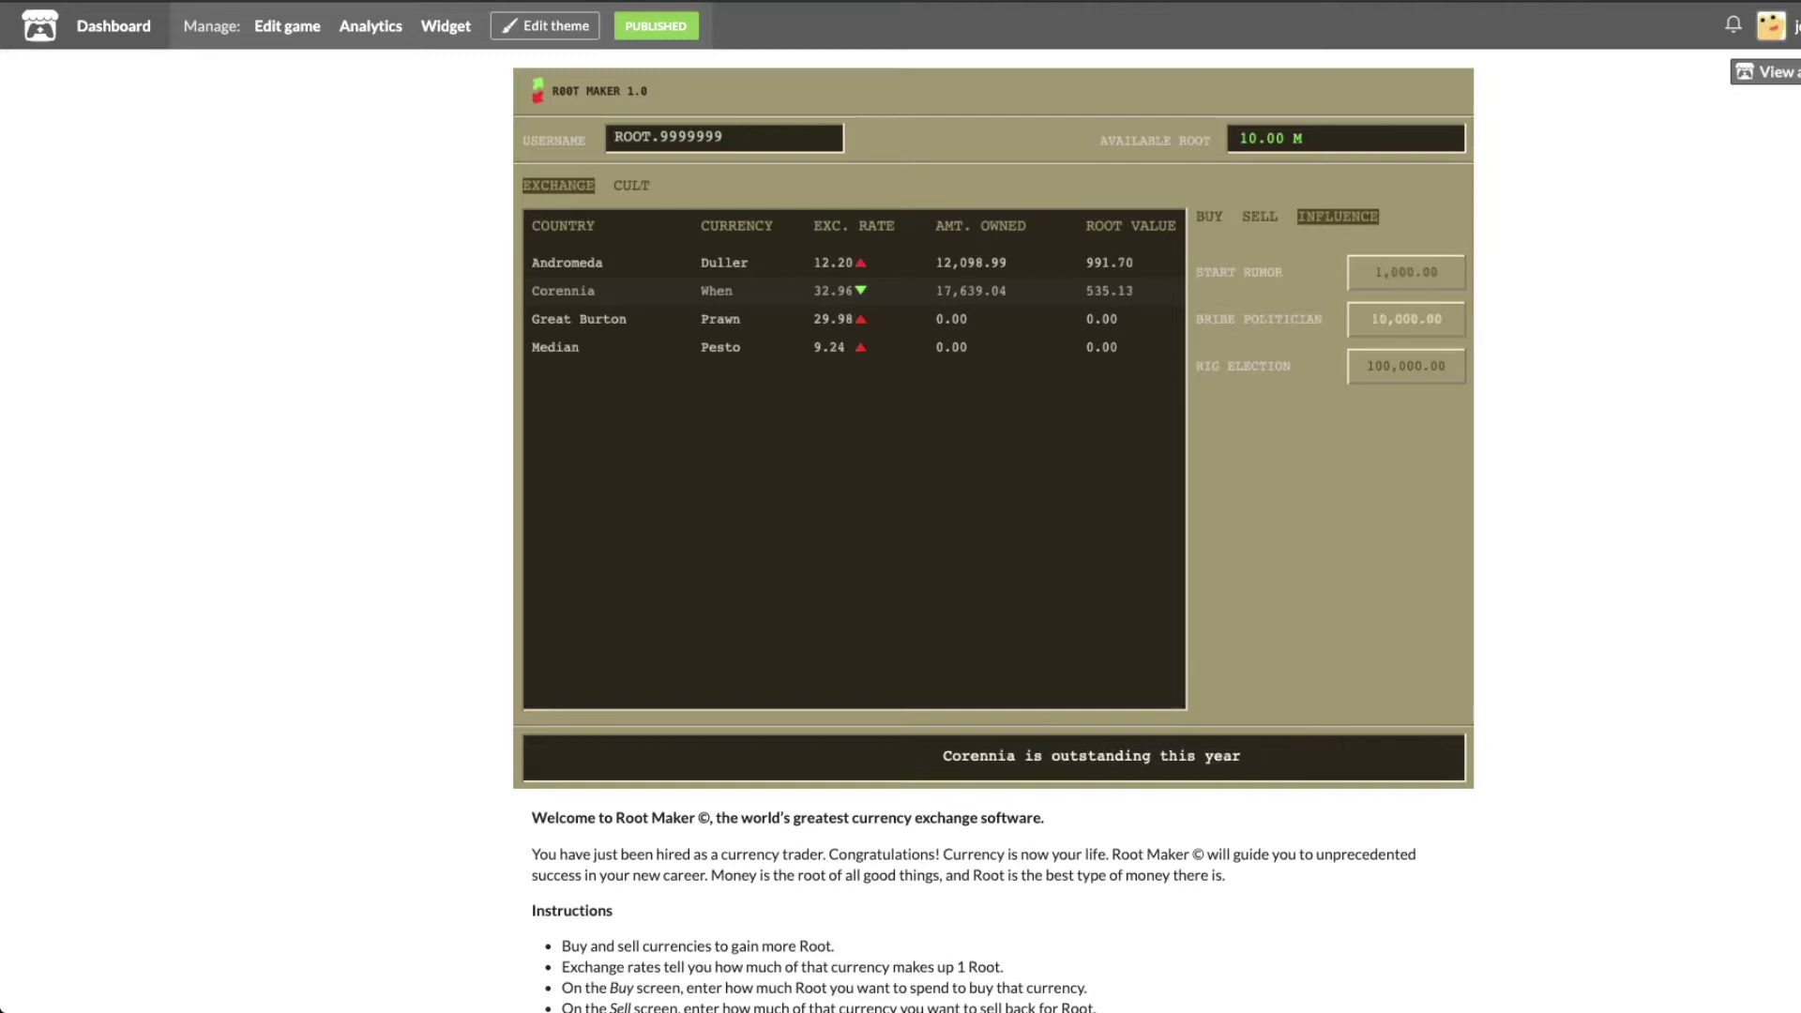
pyautogui.click(1404, 365)
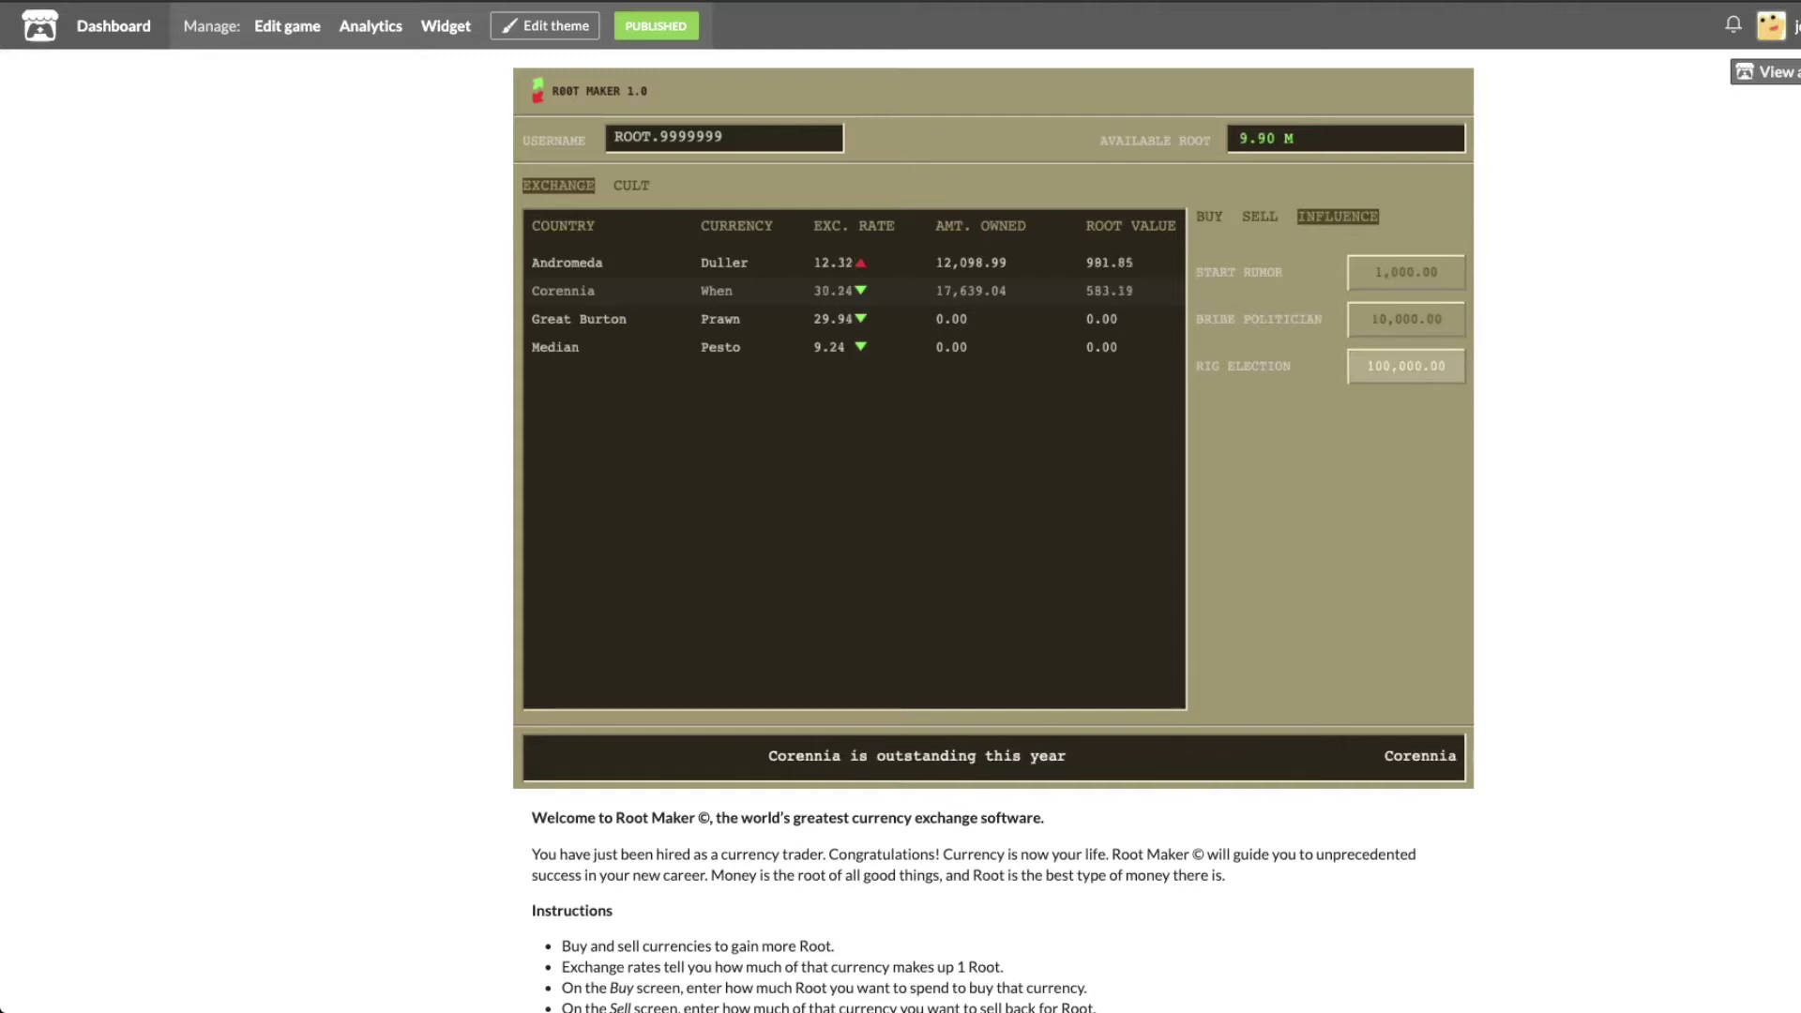
# - Build the promotional website and construct the church for the cult
pyautogui.click(631, 185)
pyautogui.click(1355, 234)
pyautogui.click(1355, 305)
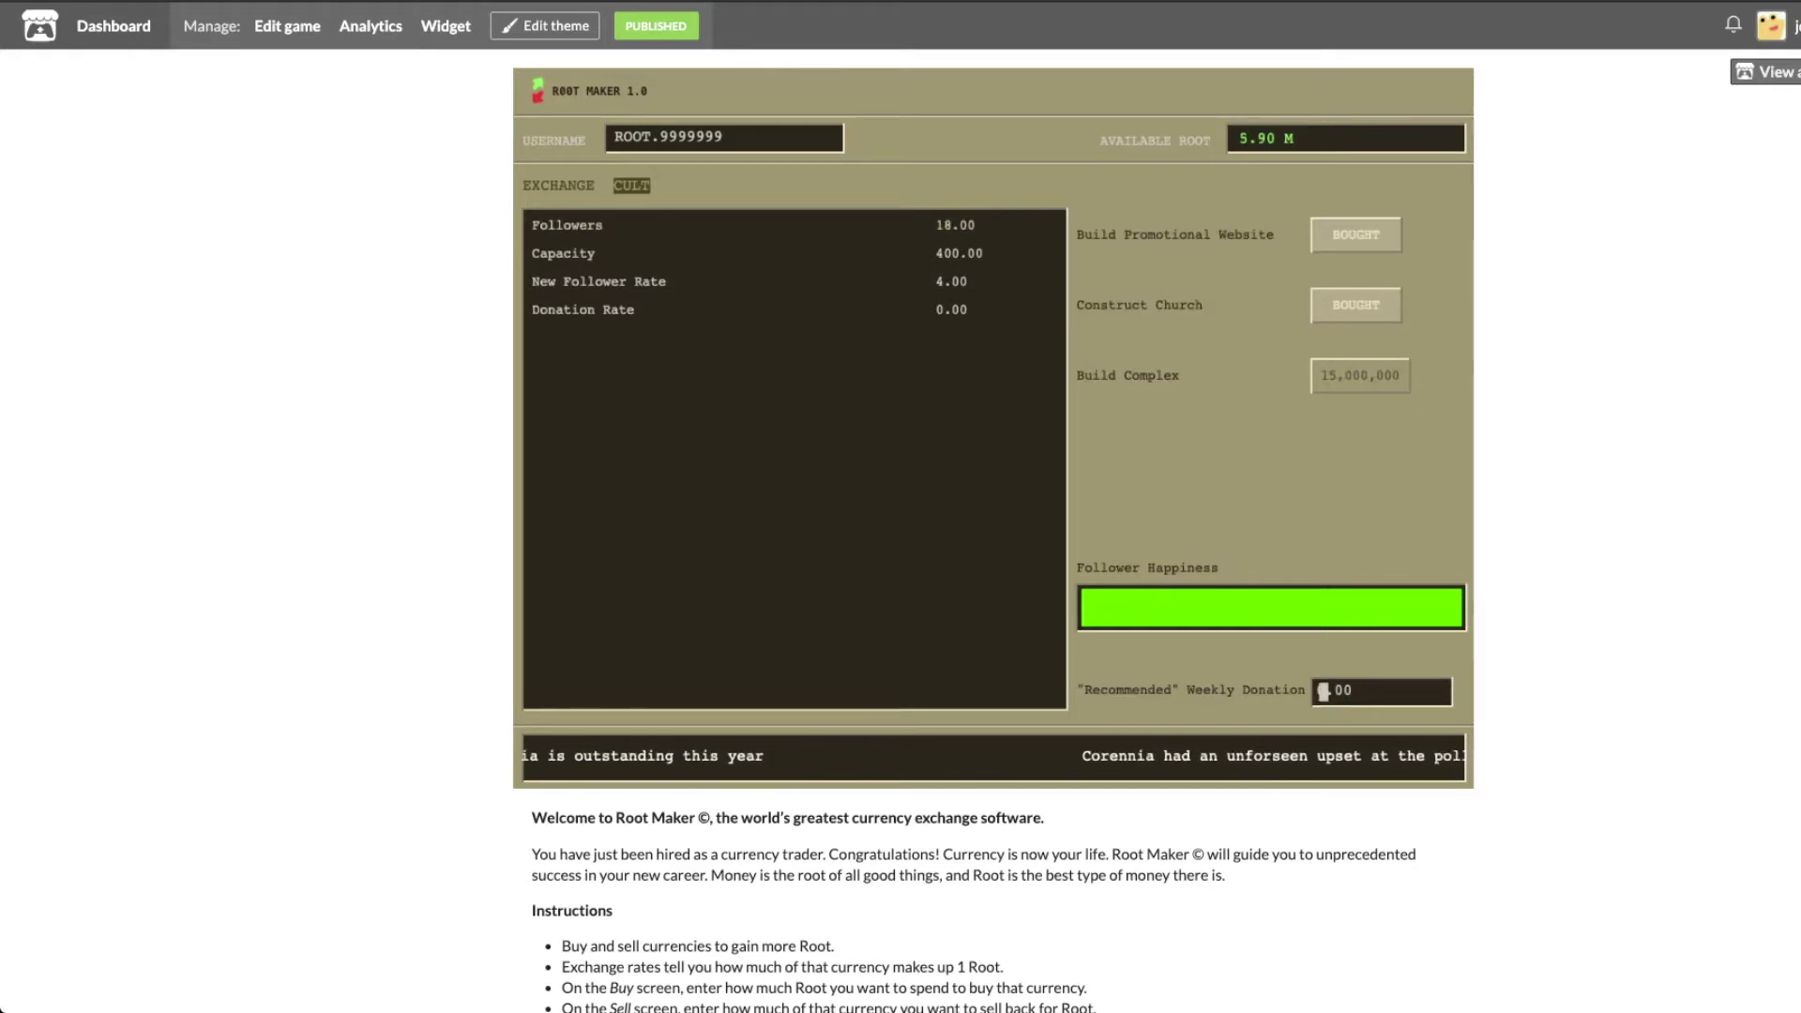
# - Try a recommended weekly donation of 60 for the cult
pyautogui.write('0.0000')
pyautogui.press('BackSpace')
pyautogui.press('BackSpace')
pyautogui.press('BackSpace')
pyautogui.press('BackSpace')
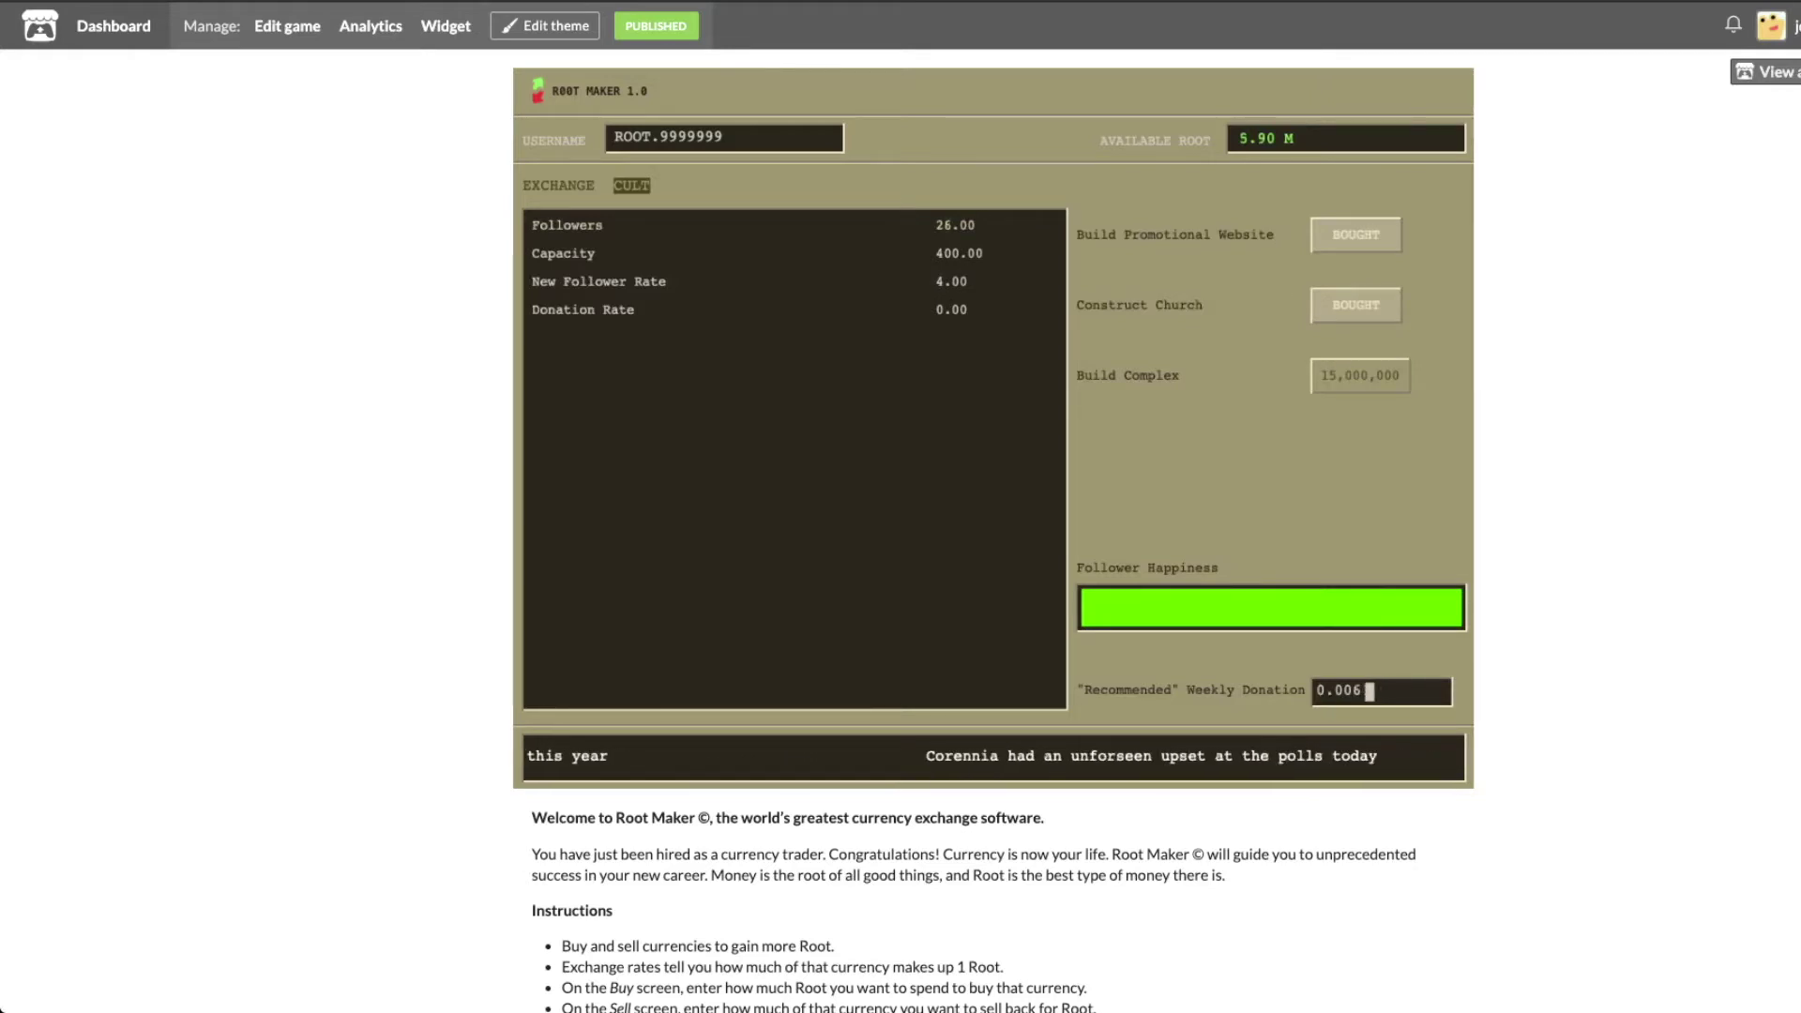
pyautogui.press('BackSpace')
pyautogui.press('BackSpace')
pyautogui.write('60')
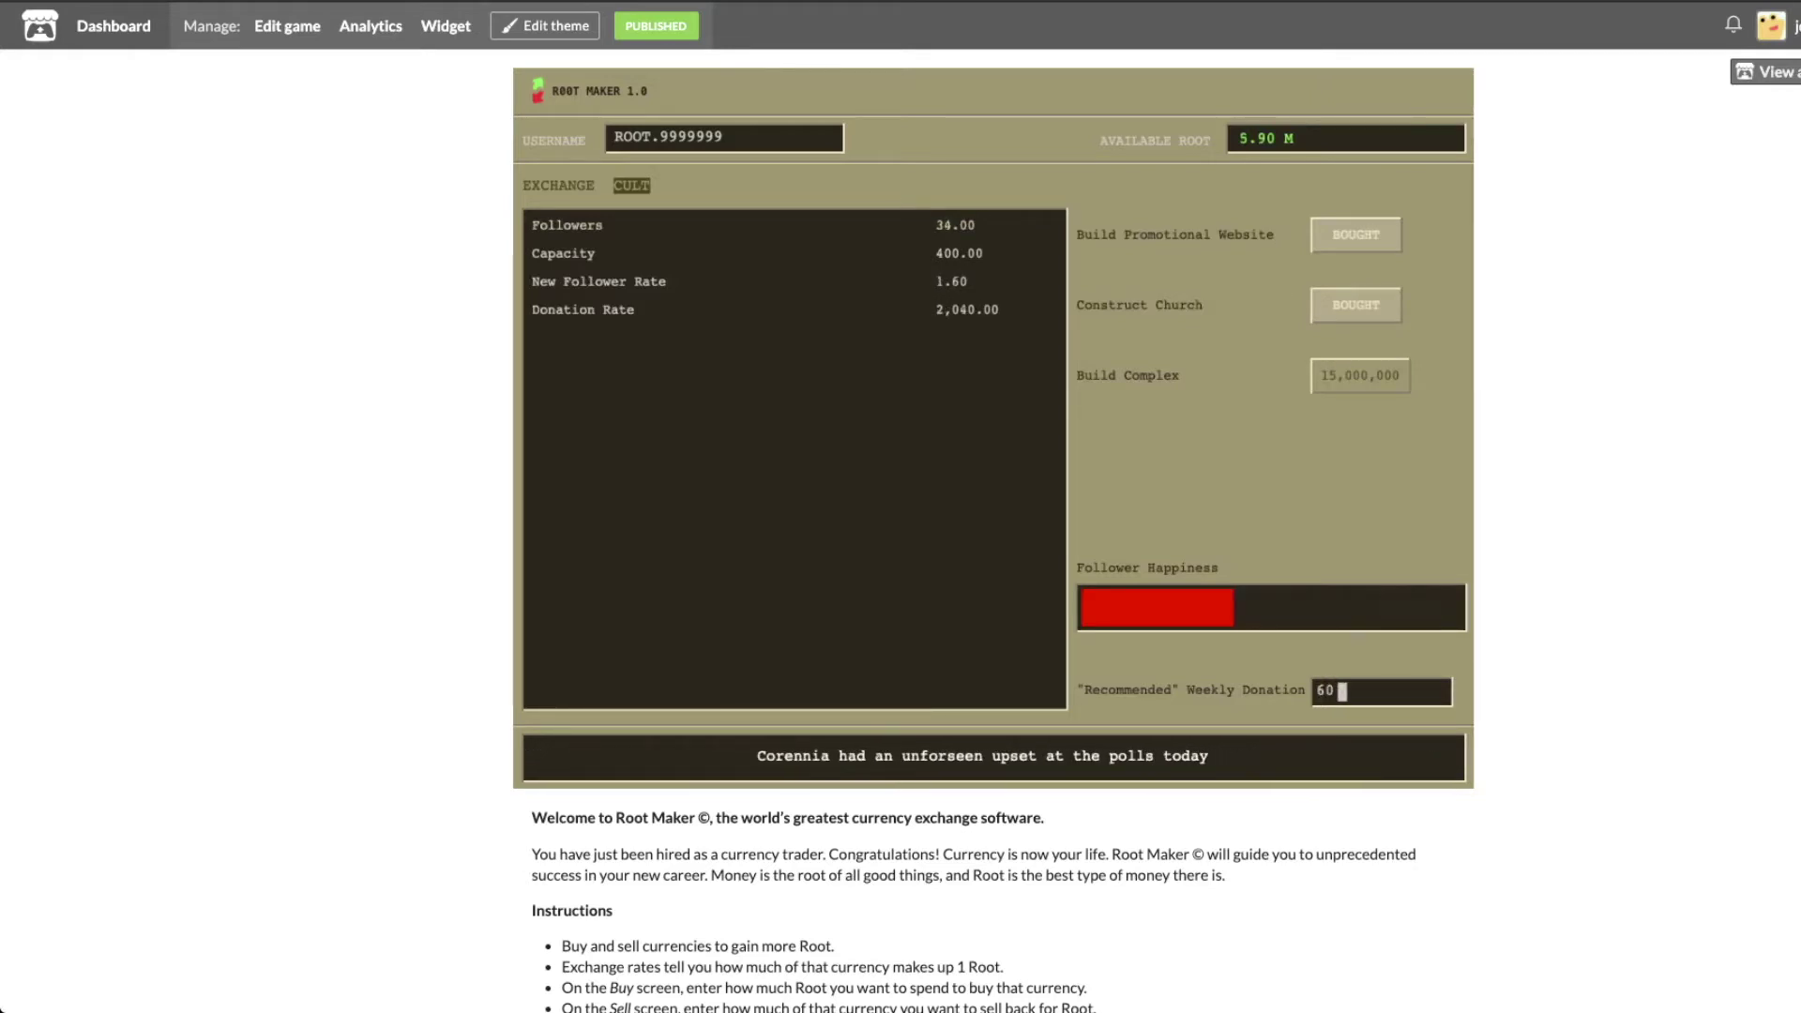
# - Set the cult's recommended weekly donation to 50 and check the currency exchange rates
pyautogui.press('BackSpace')
pyautogui.press('BackSpace')
pyautogui.write('50')
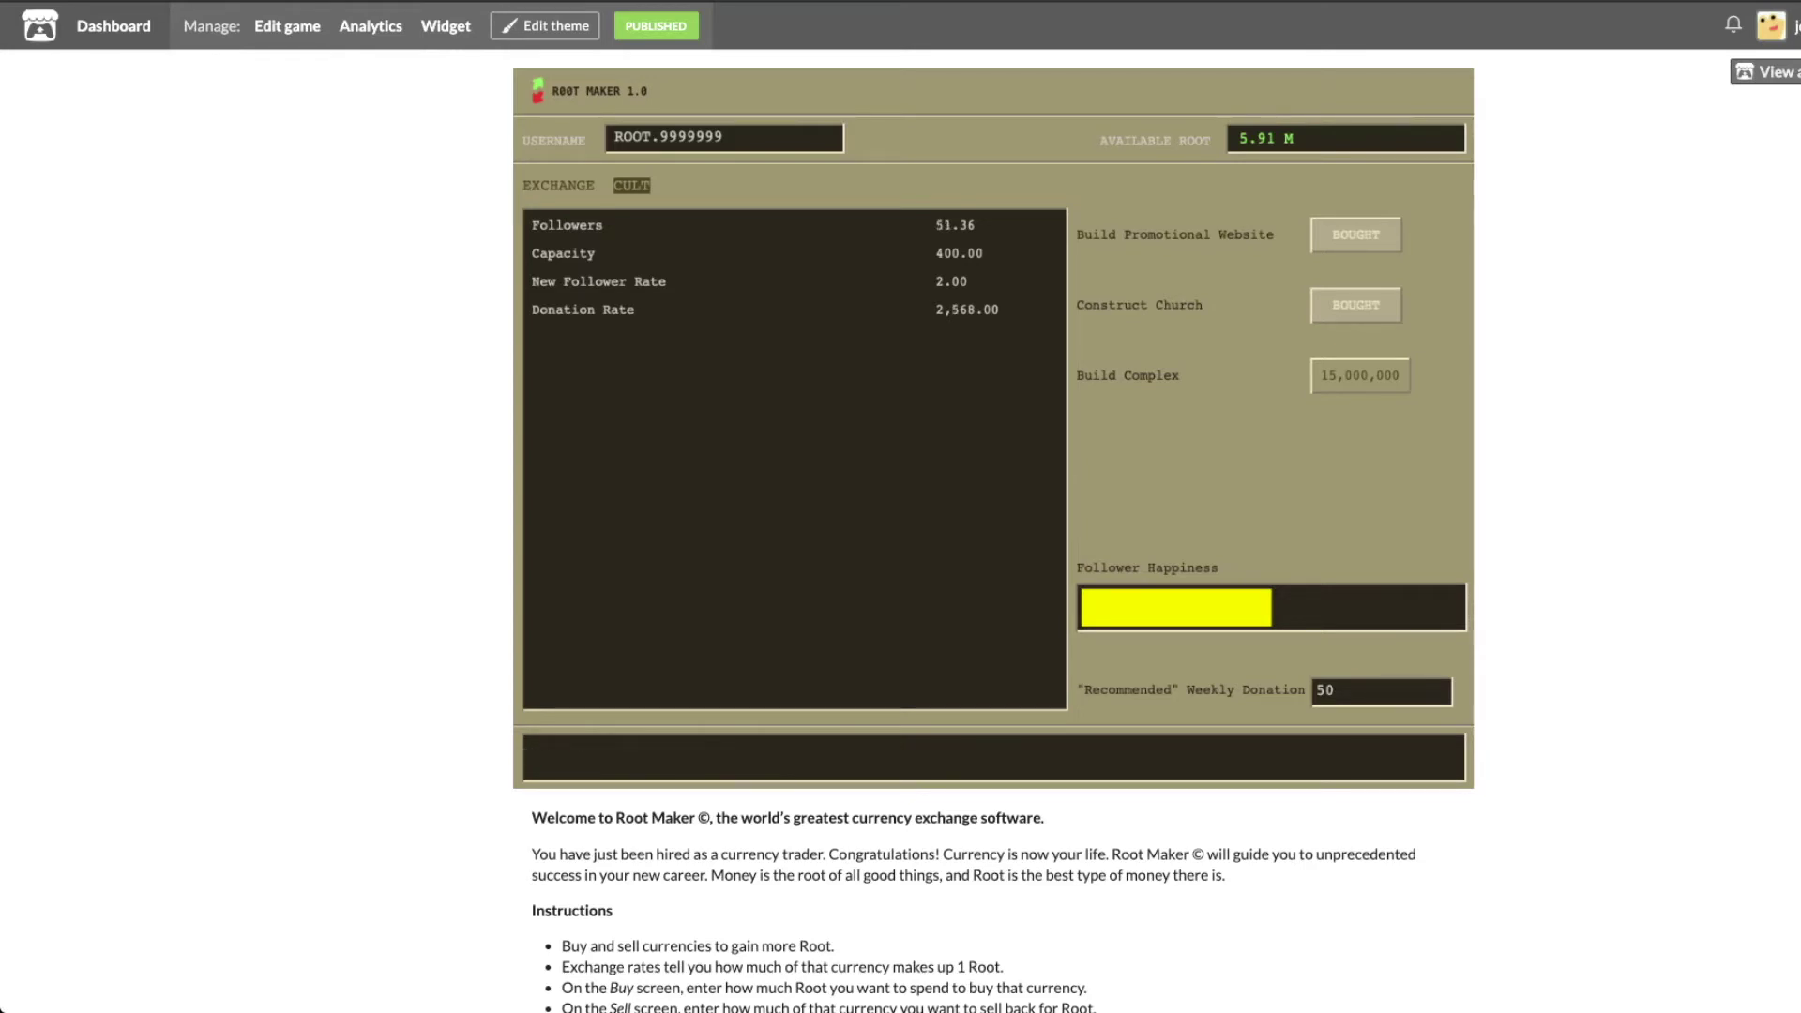
pyautogui.click(558, 185)
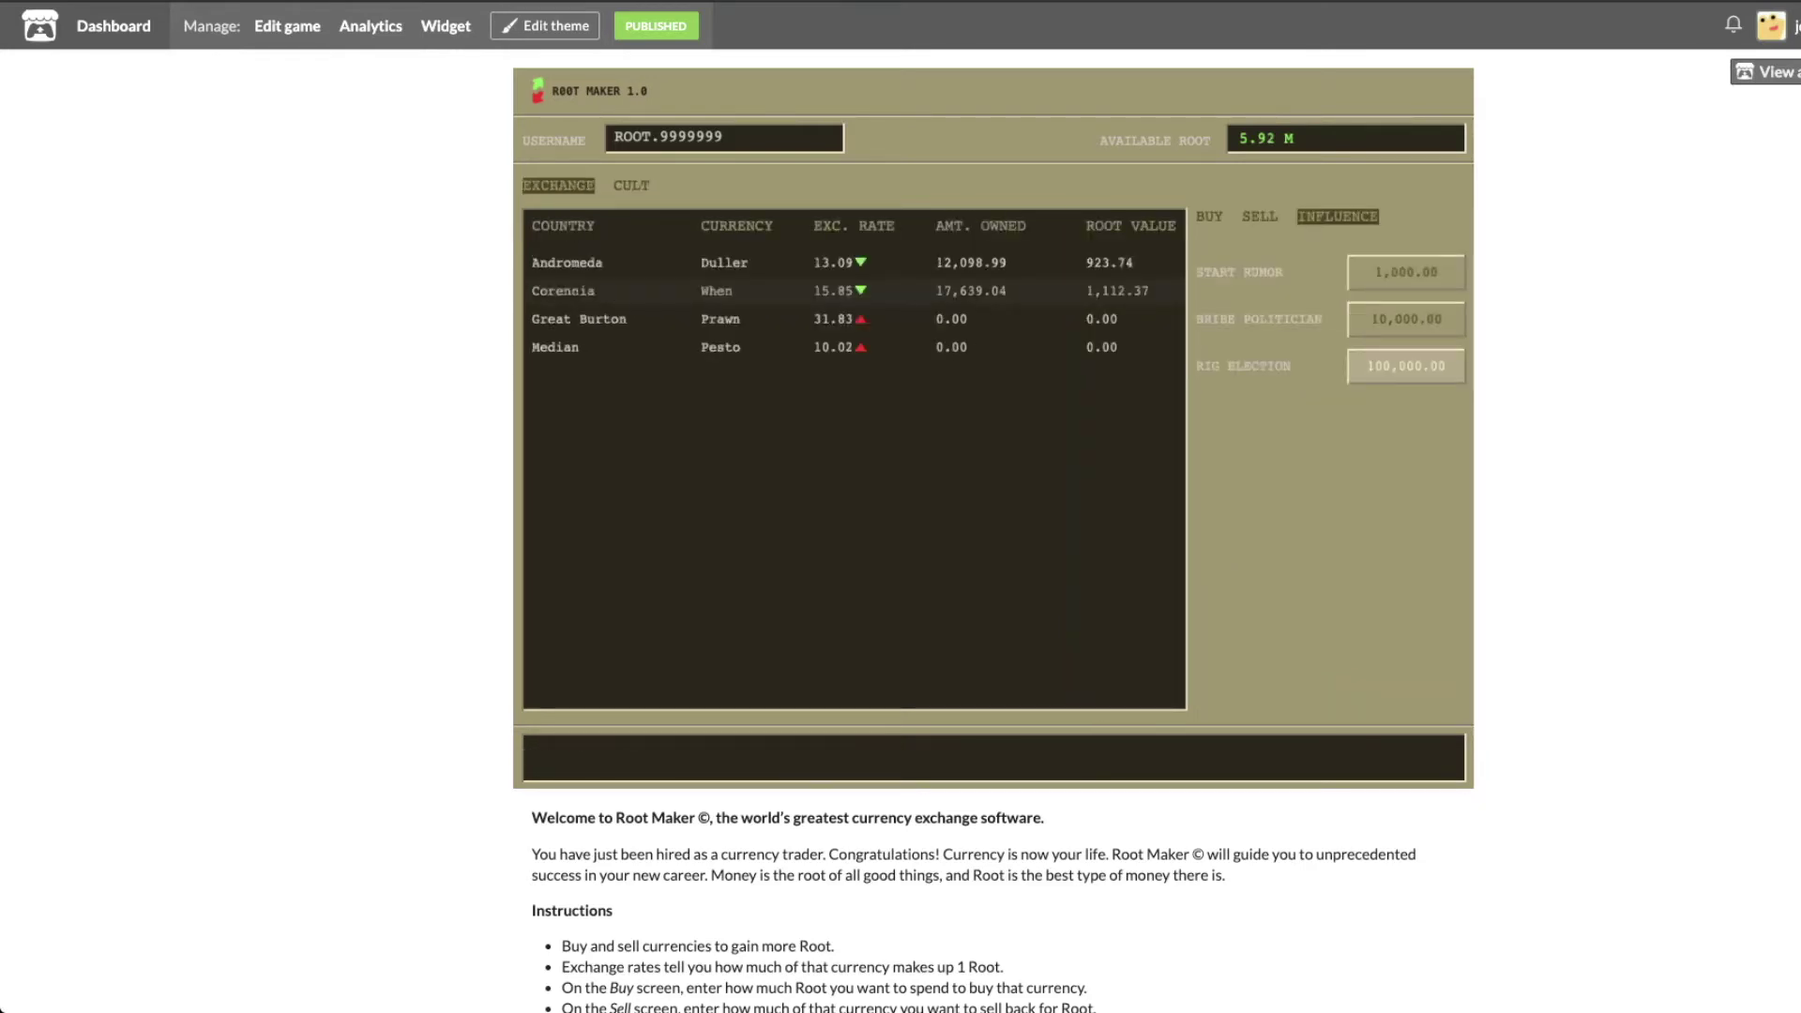
pyautogui.click(631, 185)
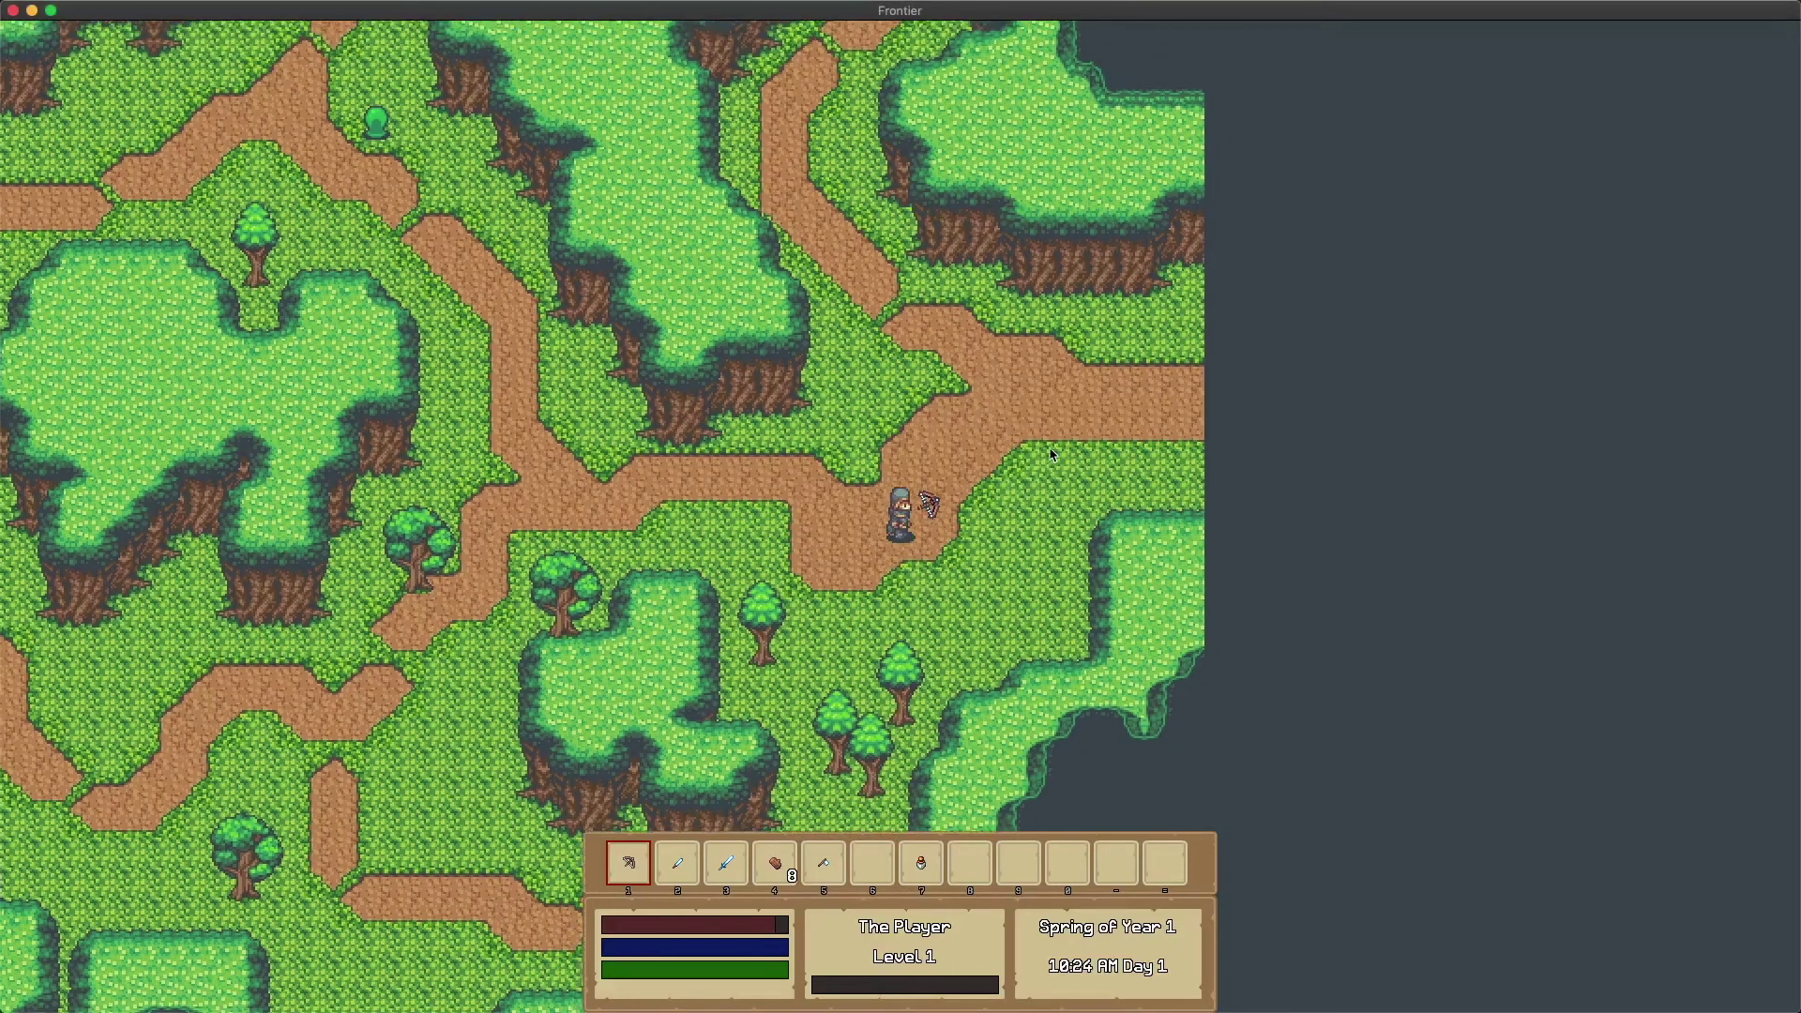
# - Switch to Frontier and walk east along the dirt path into the neighbouring lake area
pyautogui.press('d')
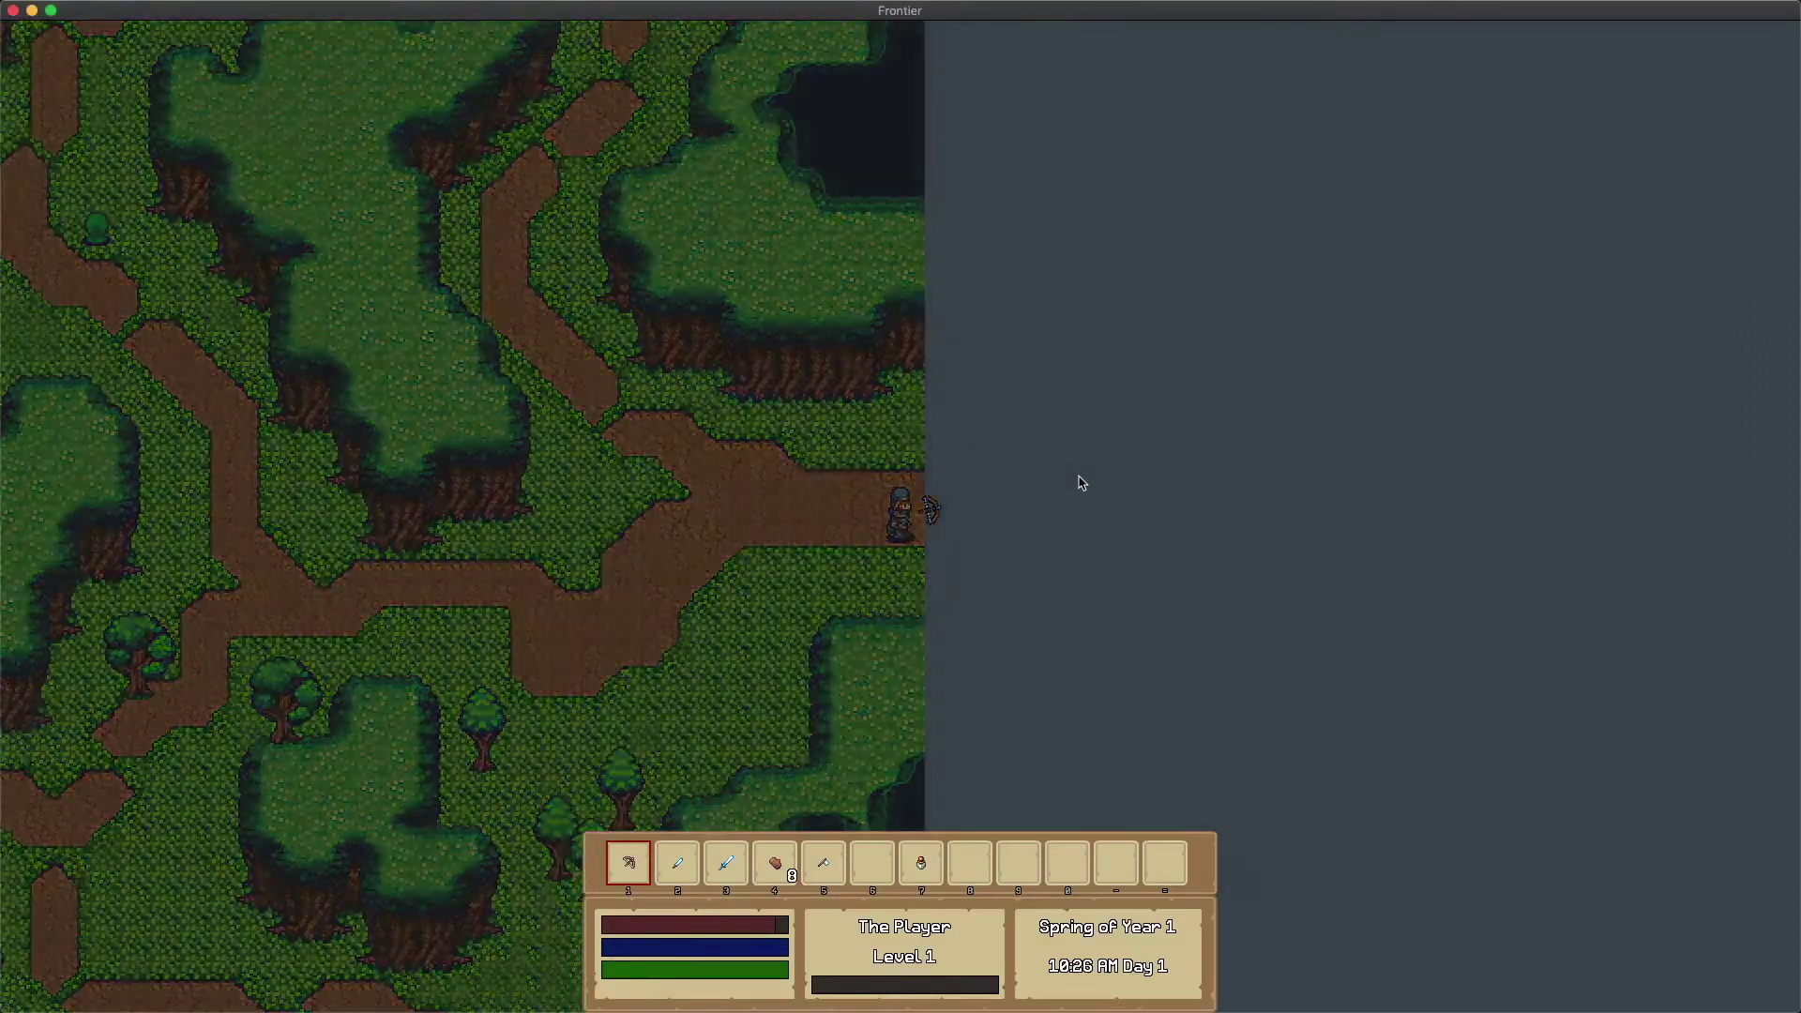
pyautogui.press('a')
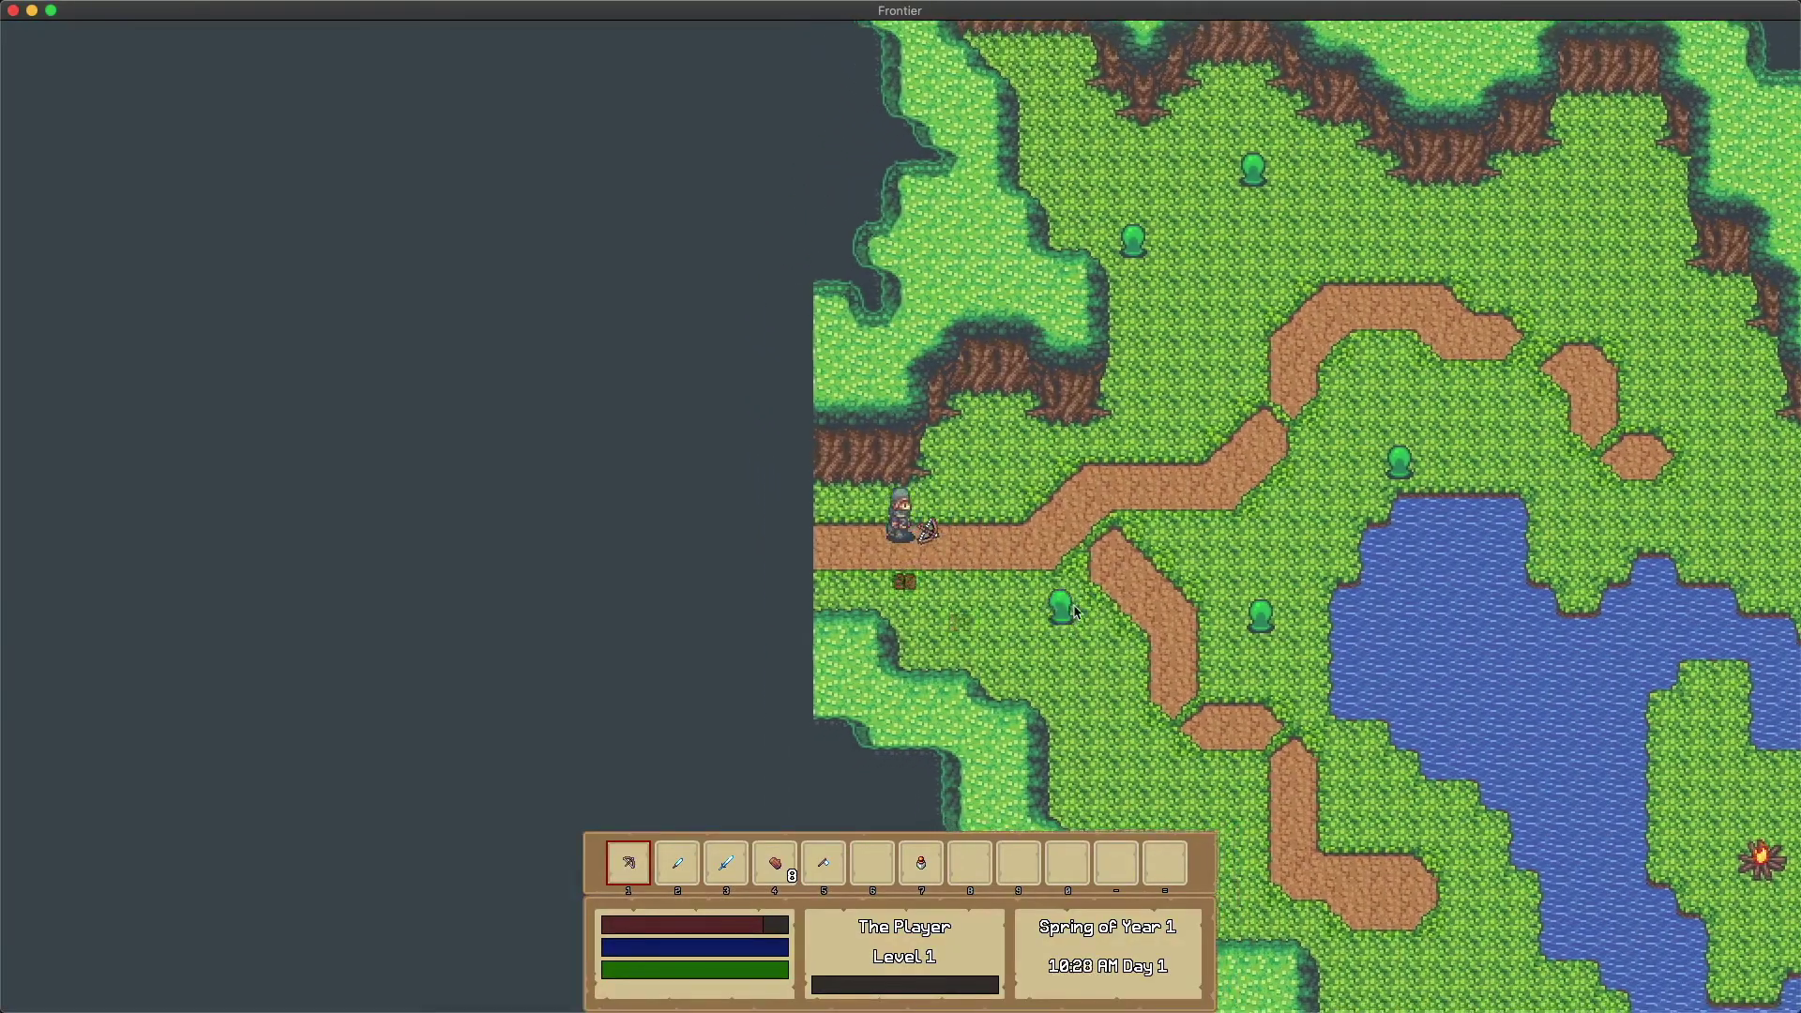
pyautogui.press('d')
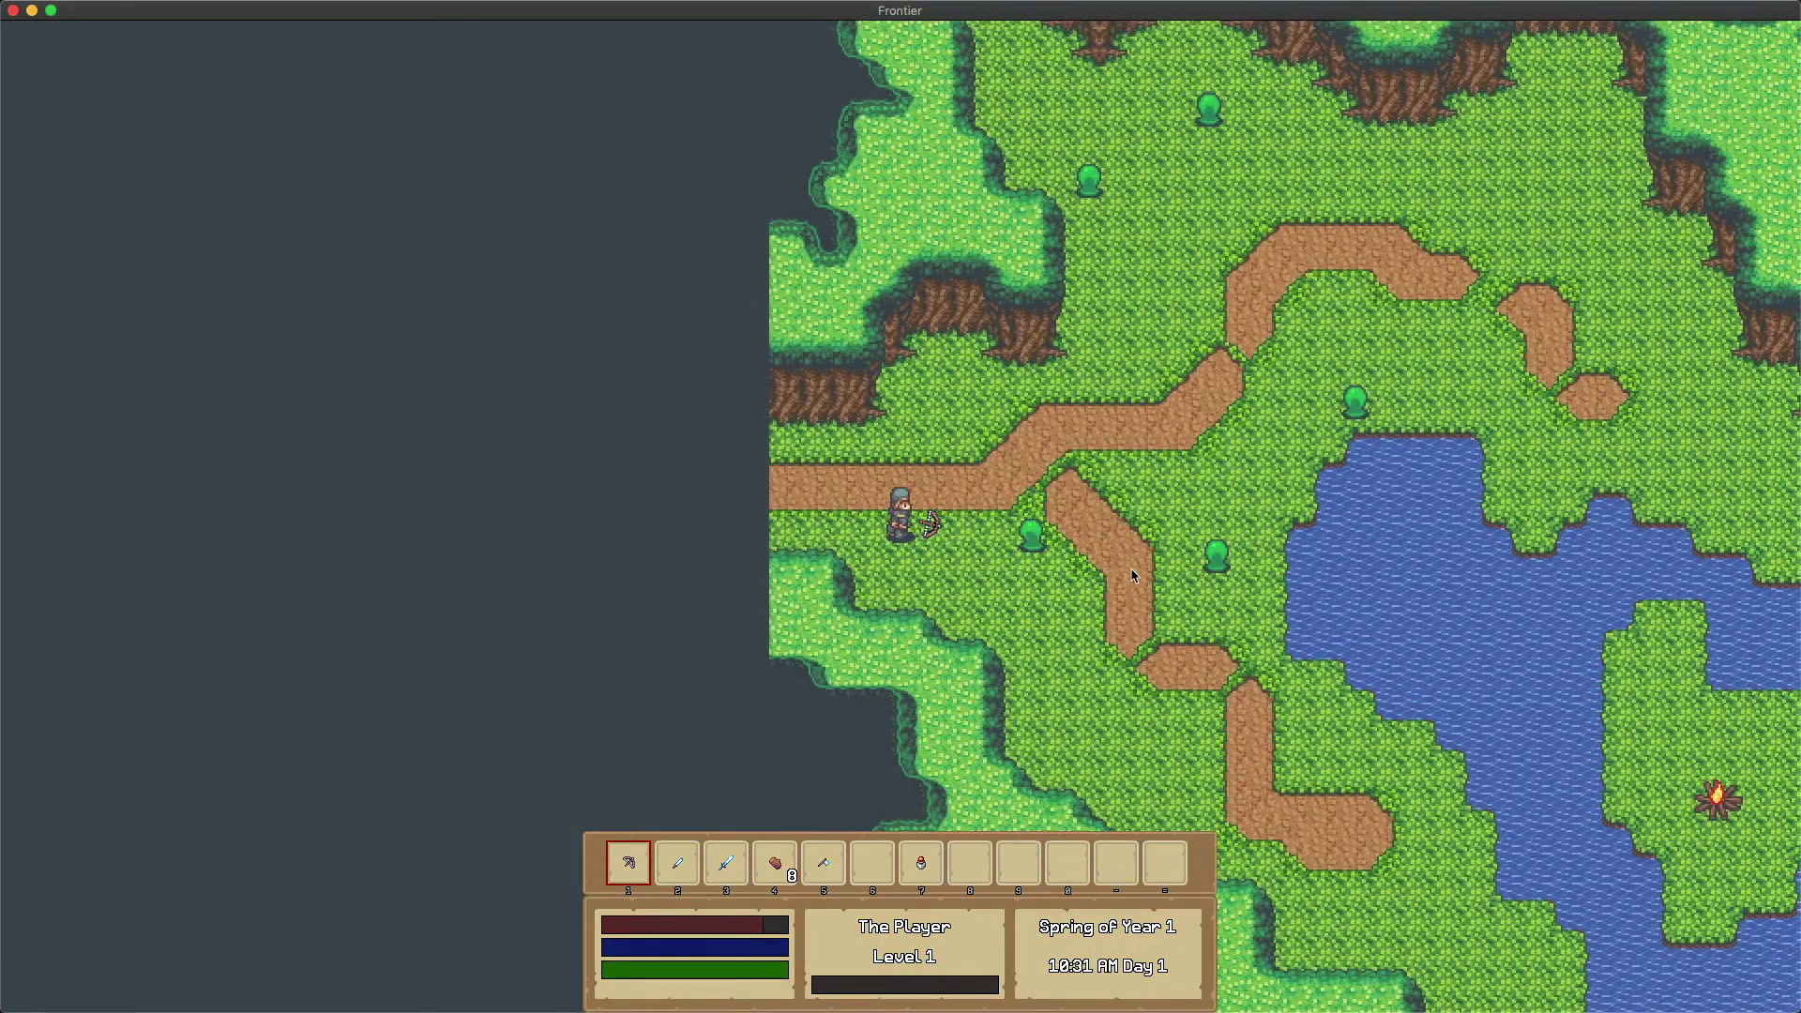
# - Shoot the green slime near the path fork with the bow while dodging it, and advance south-east
pyautogui.press('w')
pyautogui.click(1131, 576)
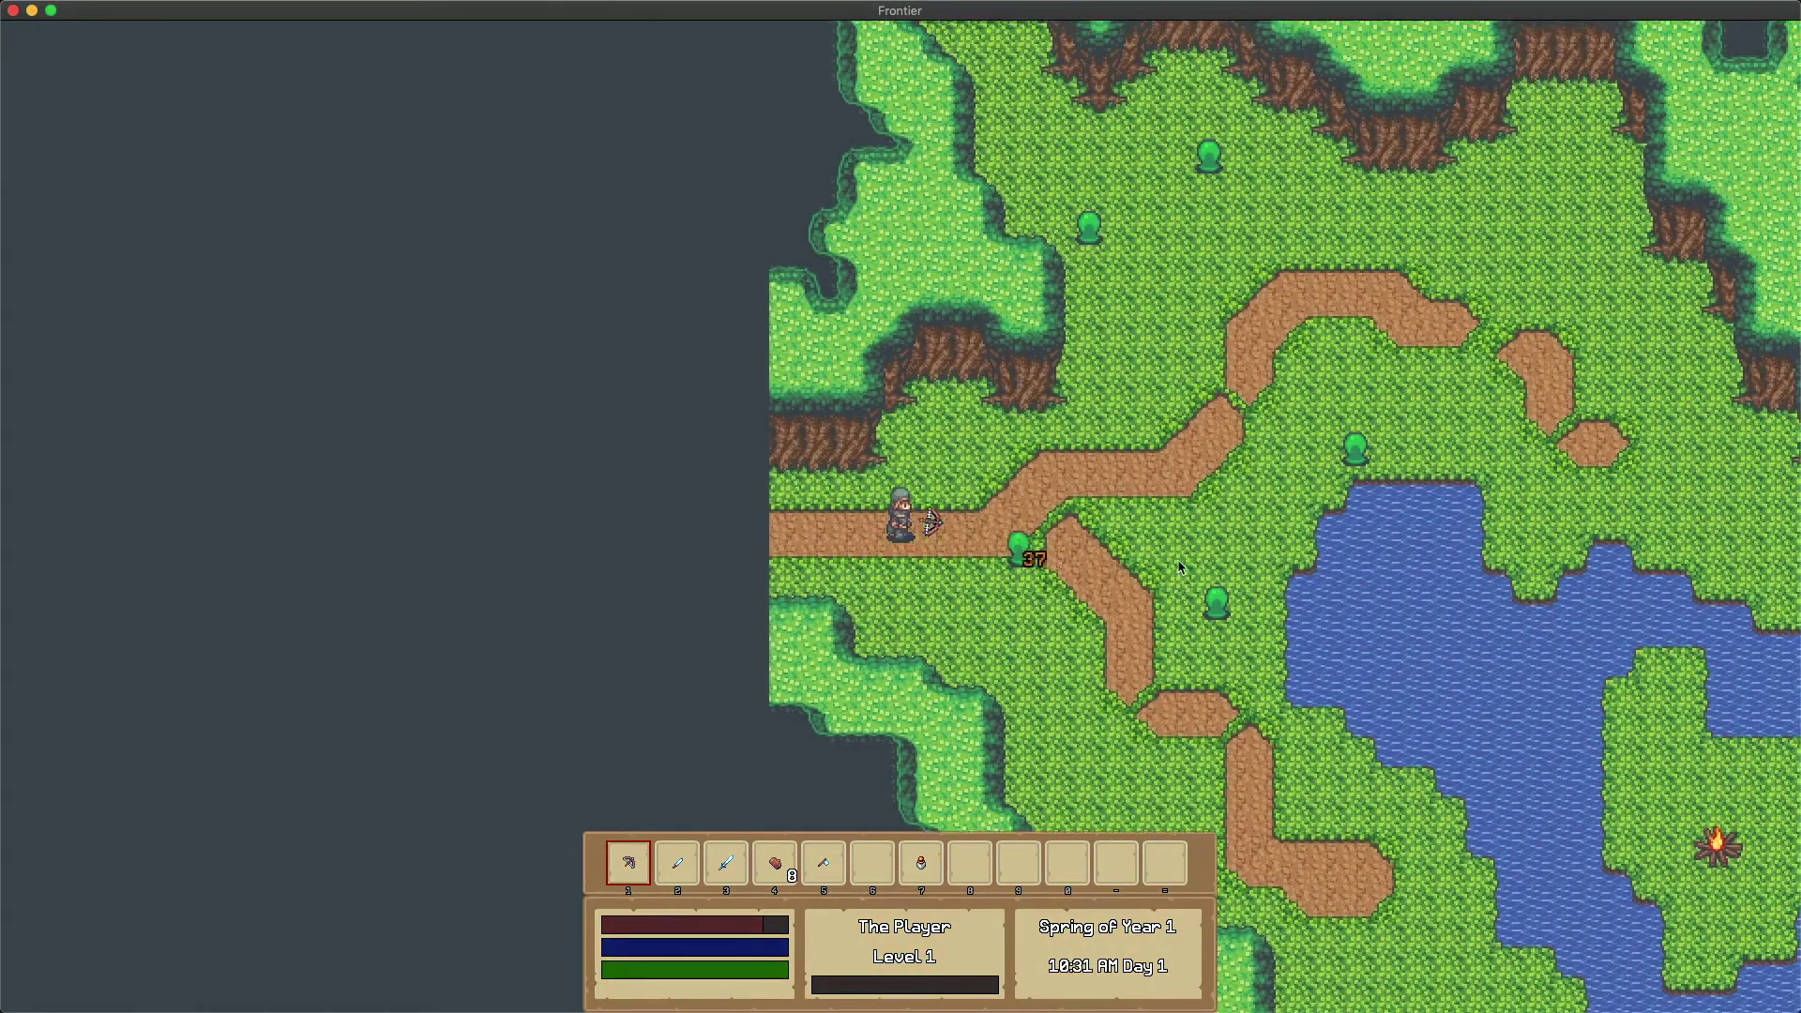
pyautogui.press('s')
pyautogui.click(1131, 576)
pyautogui.press('w')
pyautogui.press('d')
pyautogui.press('s')
pyautogui.press('d')
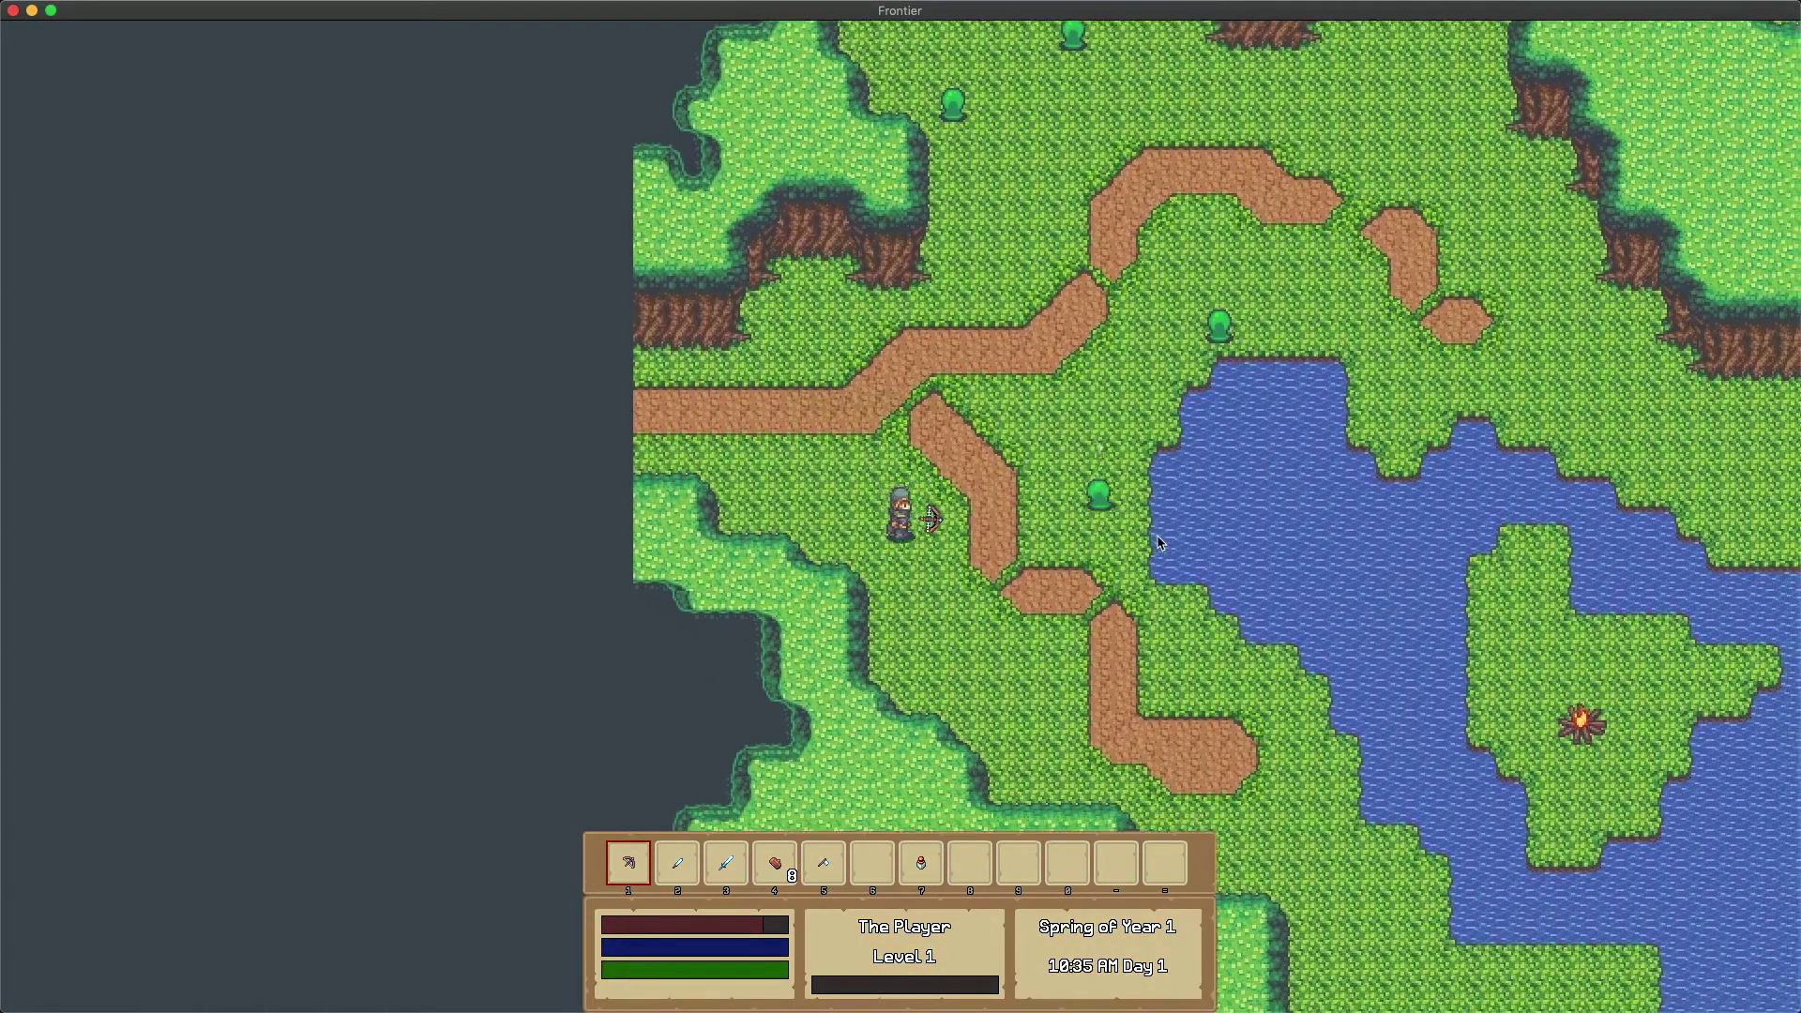
# - Shoot the green slime on the lake's west shore while moving around it
pyautogui.press('s')
pyautogui.press('d')
pyautogui.click(993, 422)
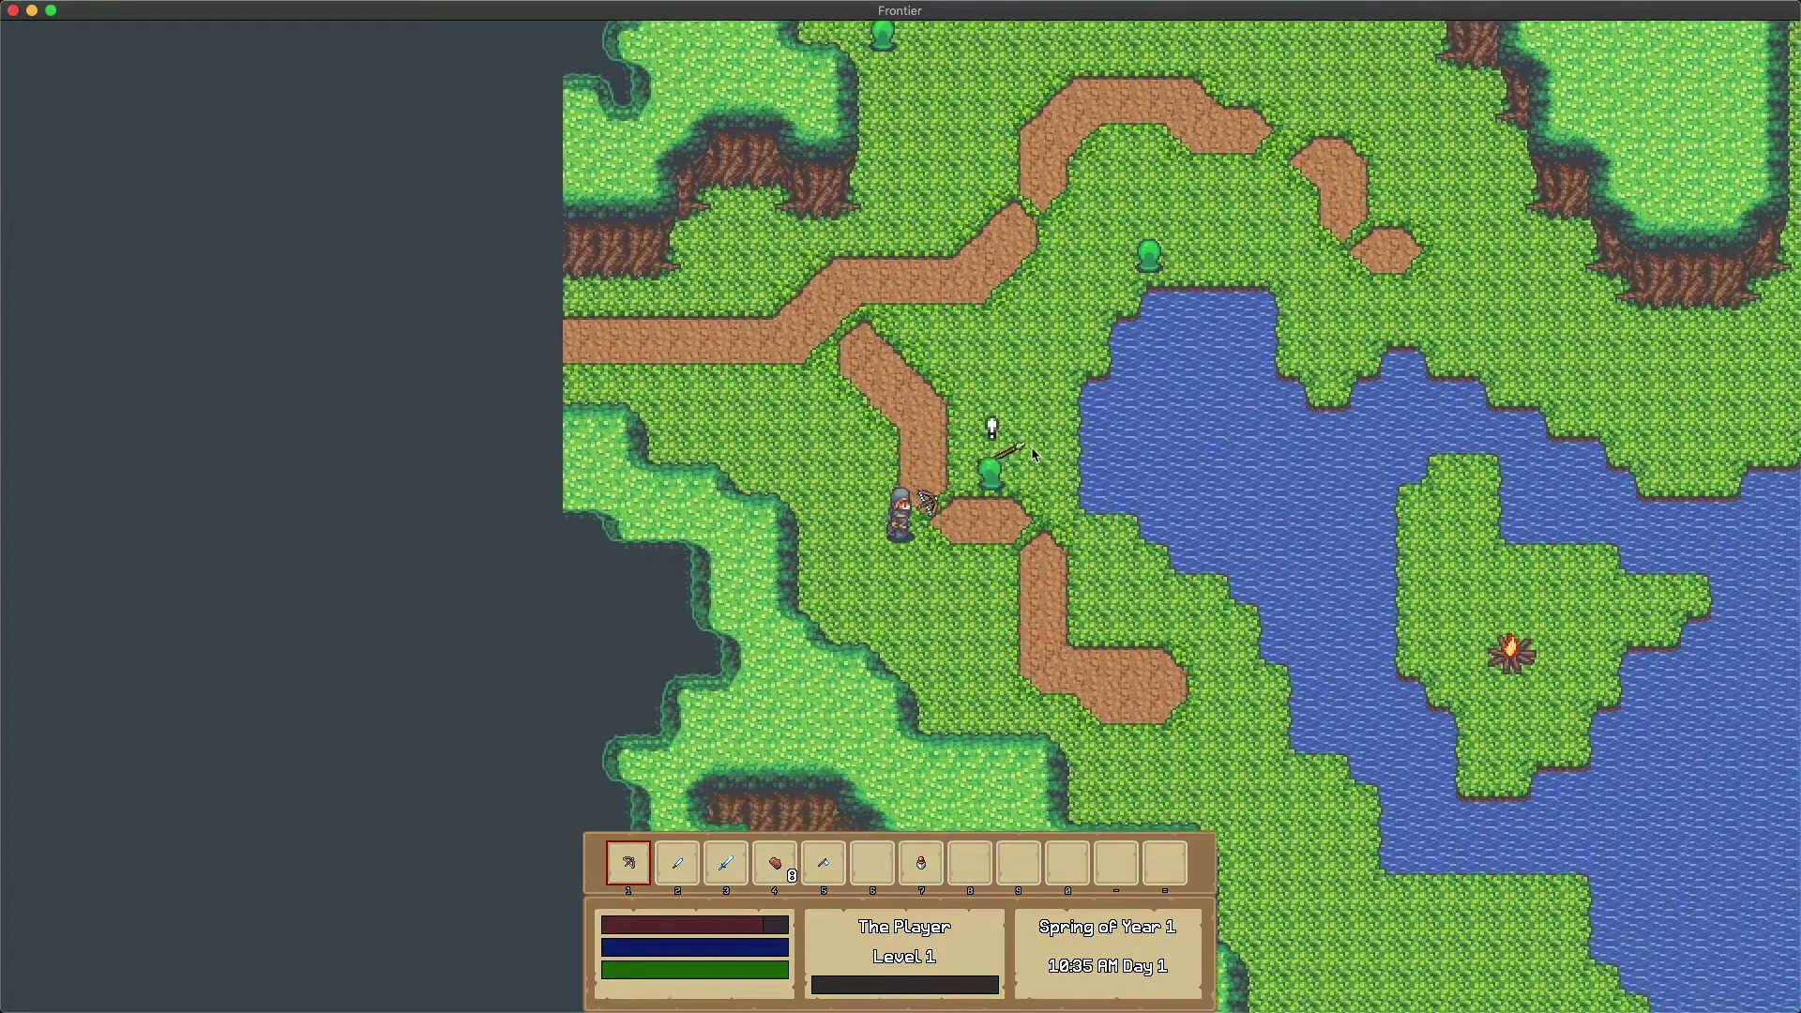
pyautogui.click(916, 369)
pyautogui.press('w')
pyautogui.press('a')
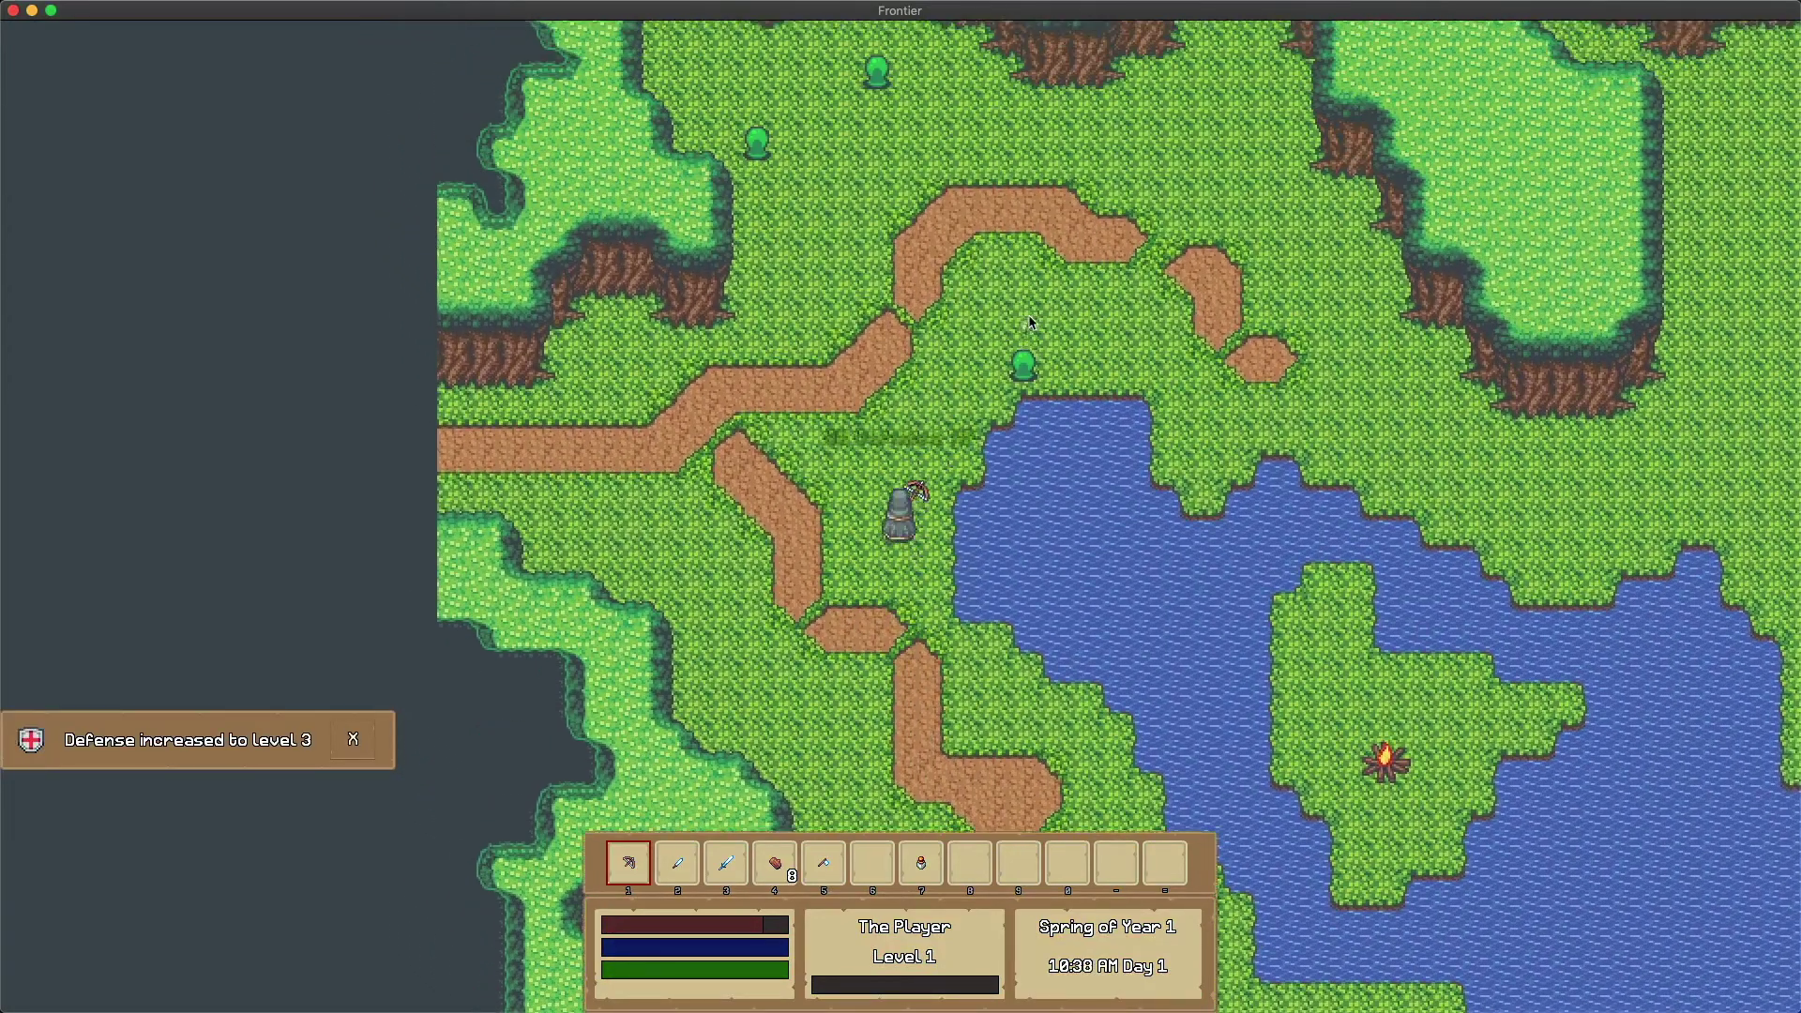
# - Shoot at the green slime north-west of the lake while retreating west toward the dirt path
pyautogui.click(1023, 424)
pyautogui.press('w')
pyautogui.press('a')
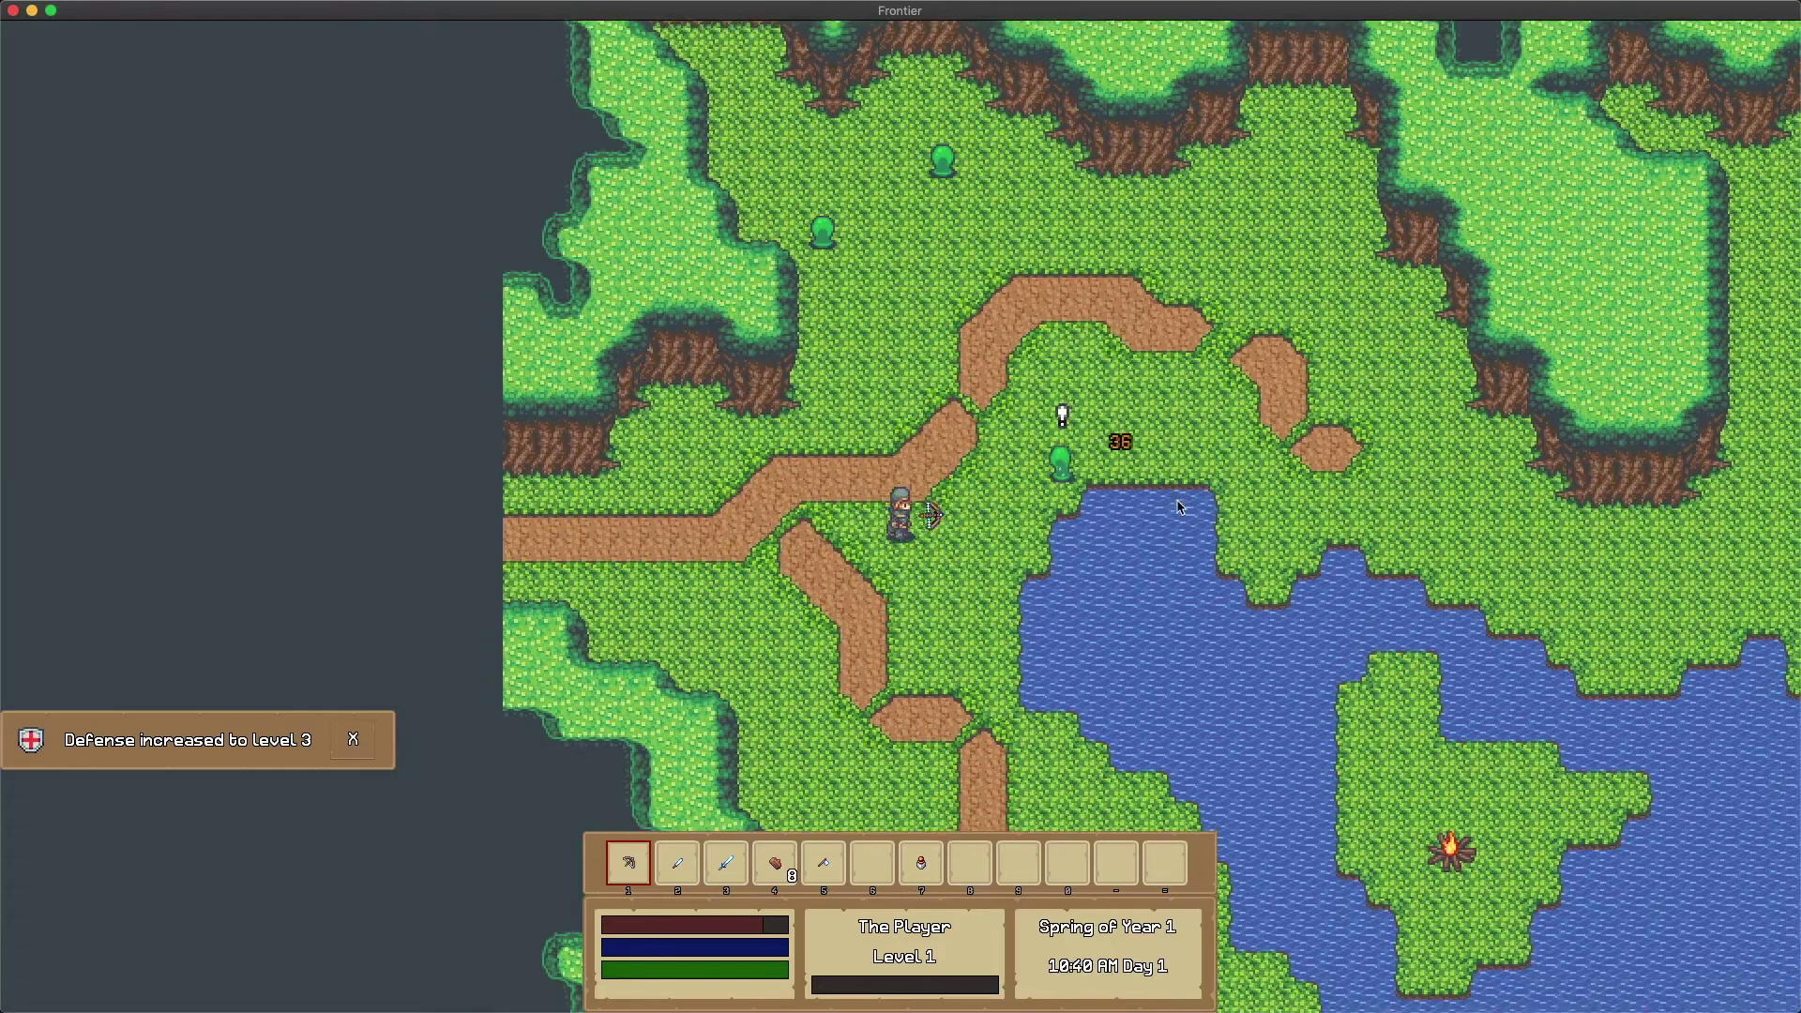
pyautogui.click(1160, 495)
pyautogui.press('a')
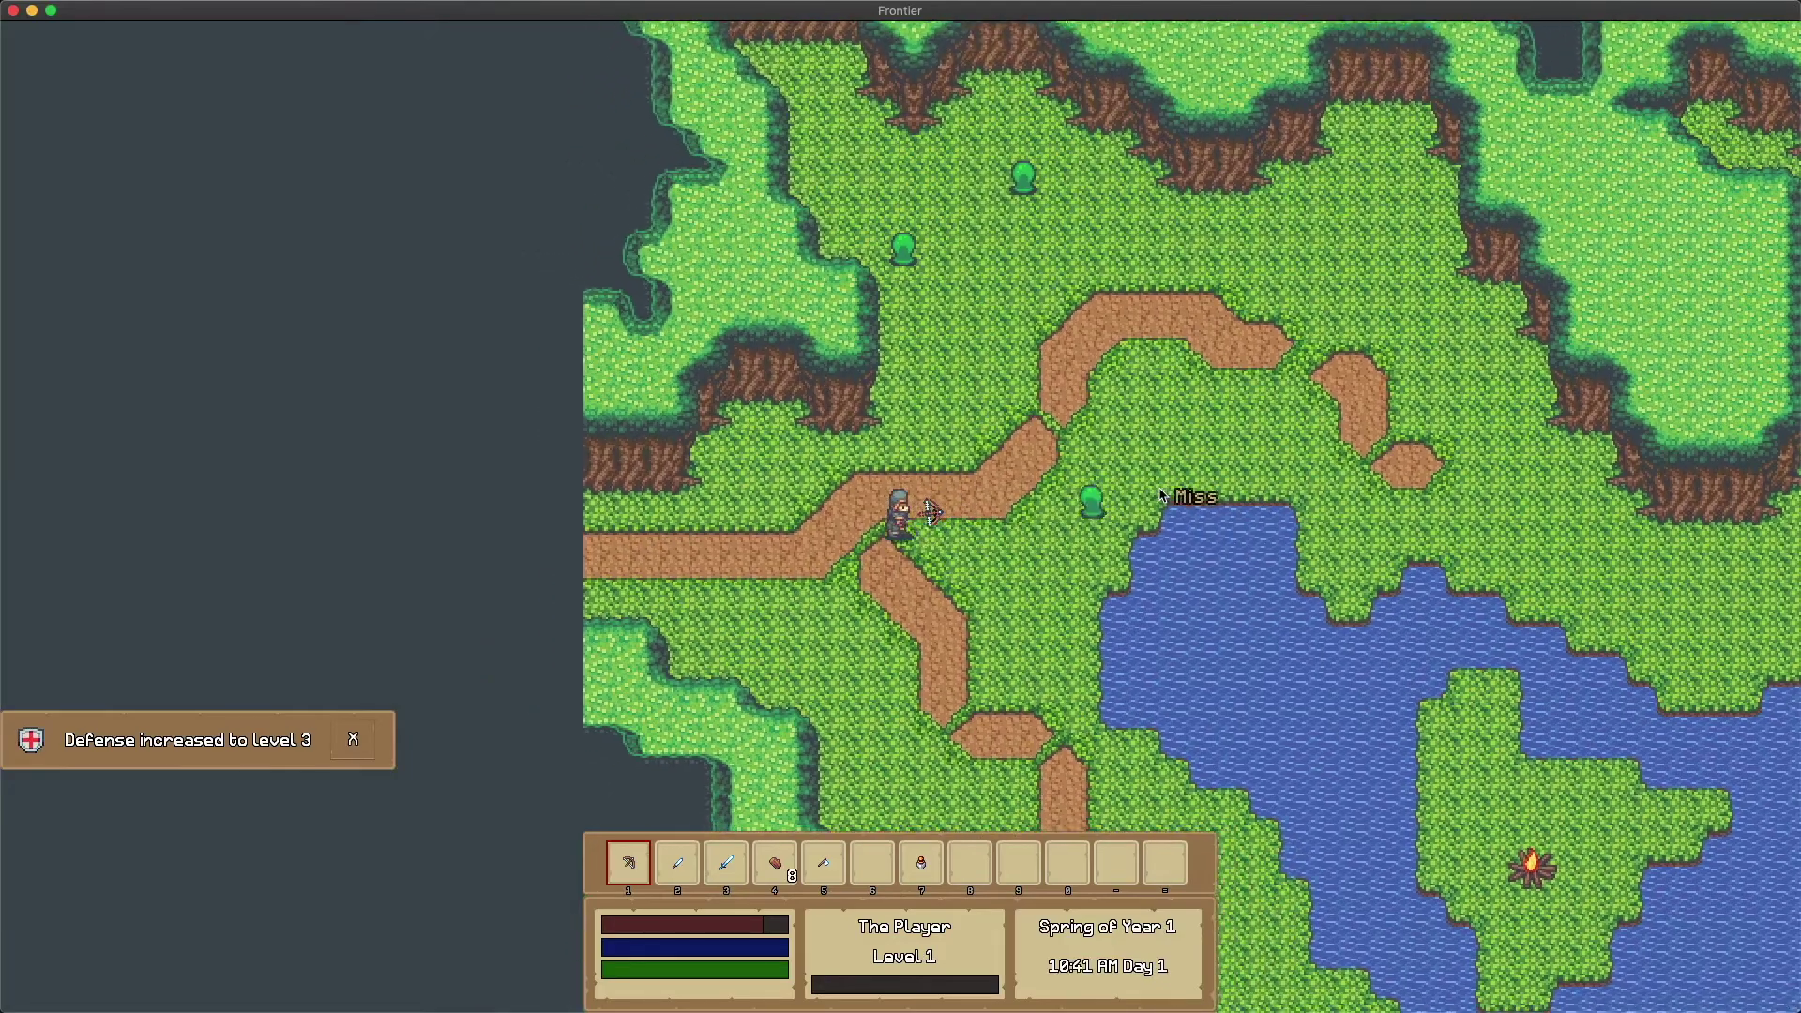
pyautogui.press('s')
pyautogui.click(1106, 441)
pyautogui.press('w')
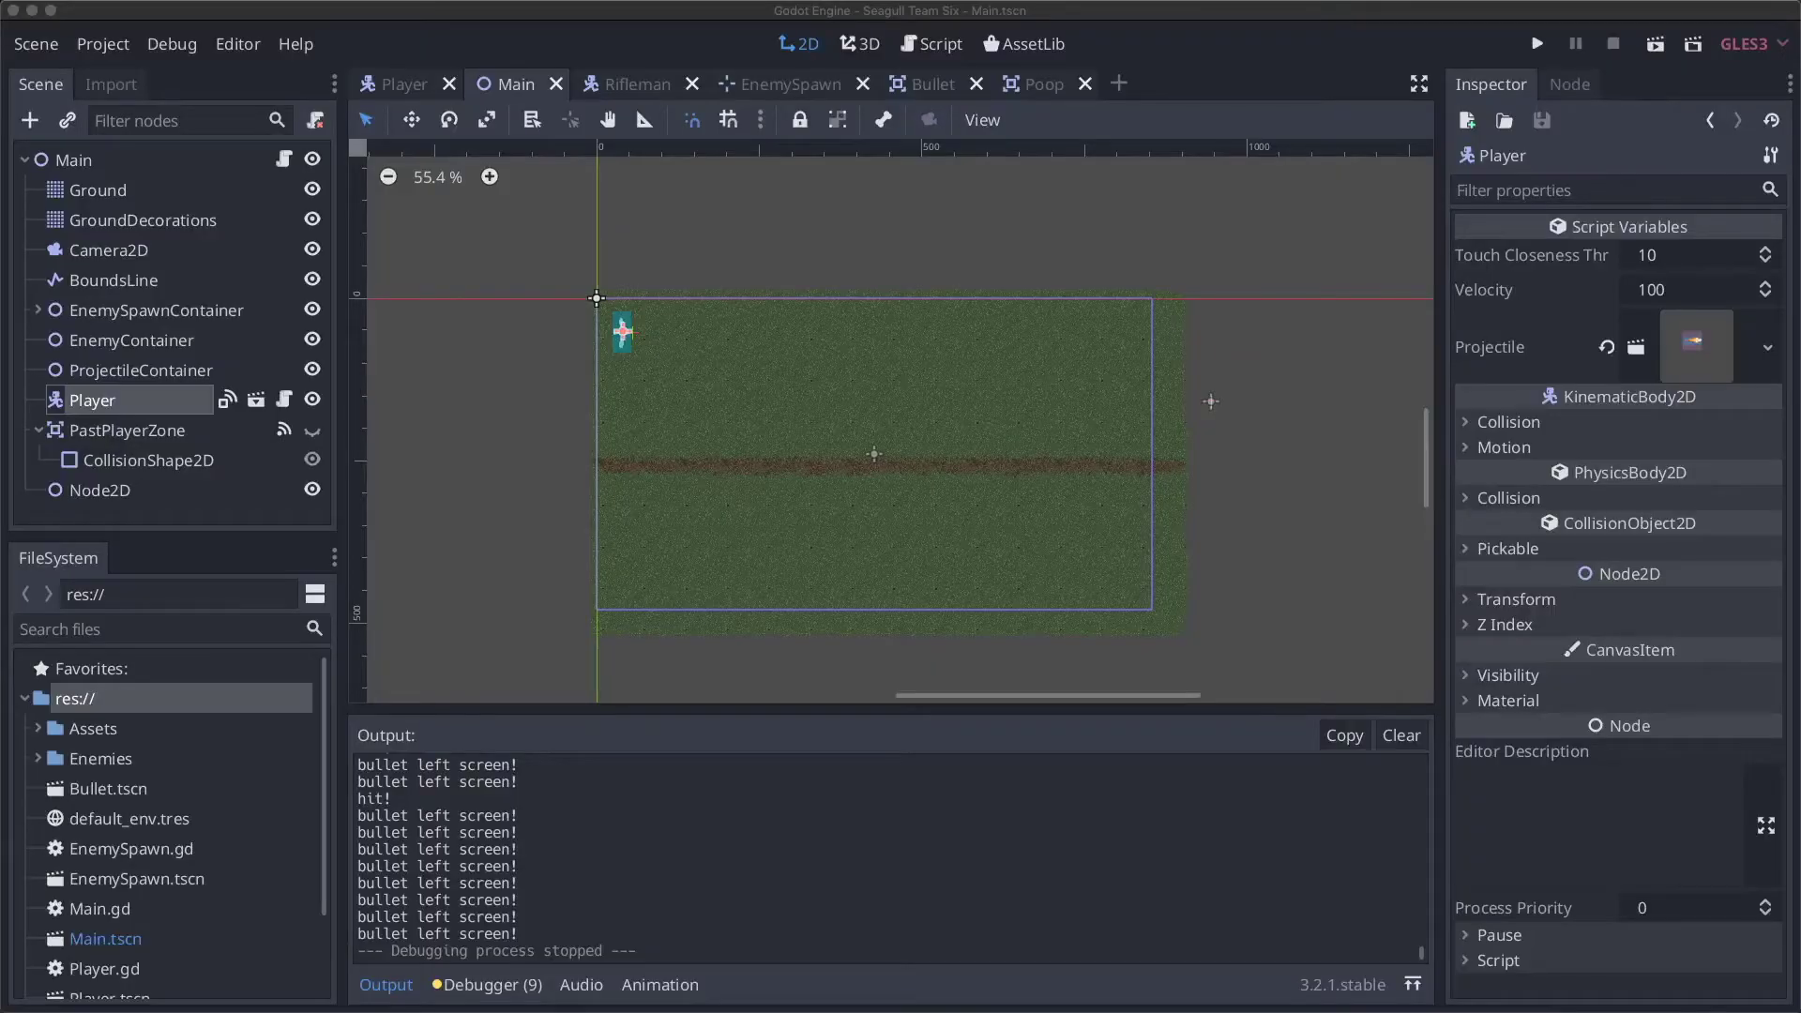